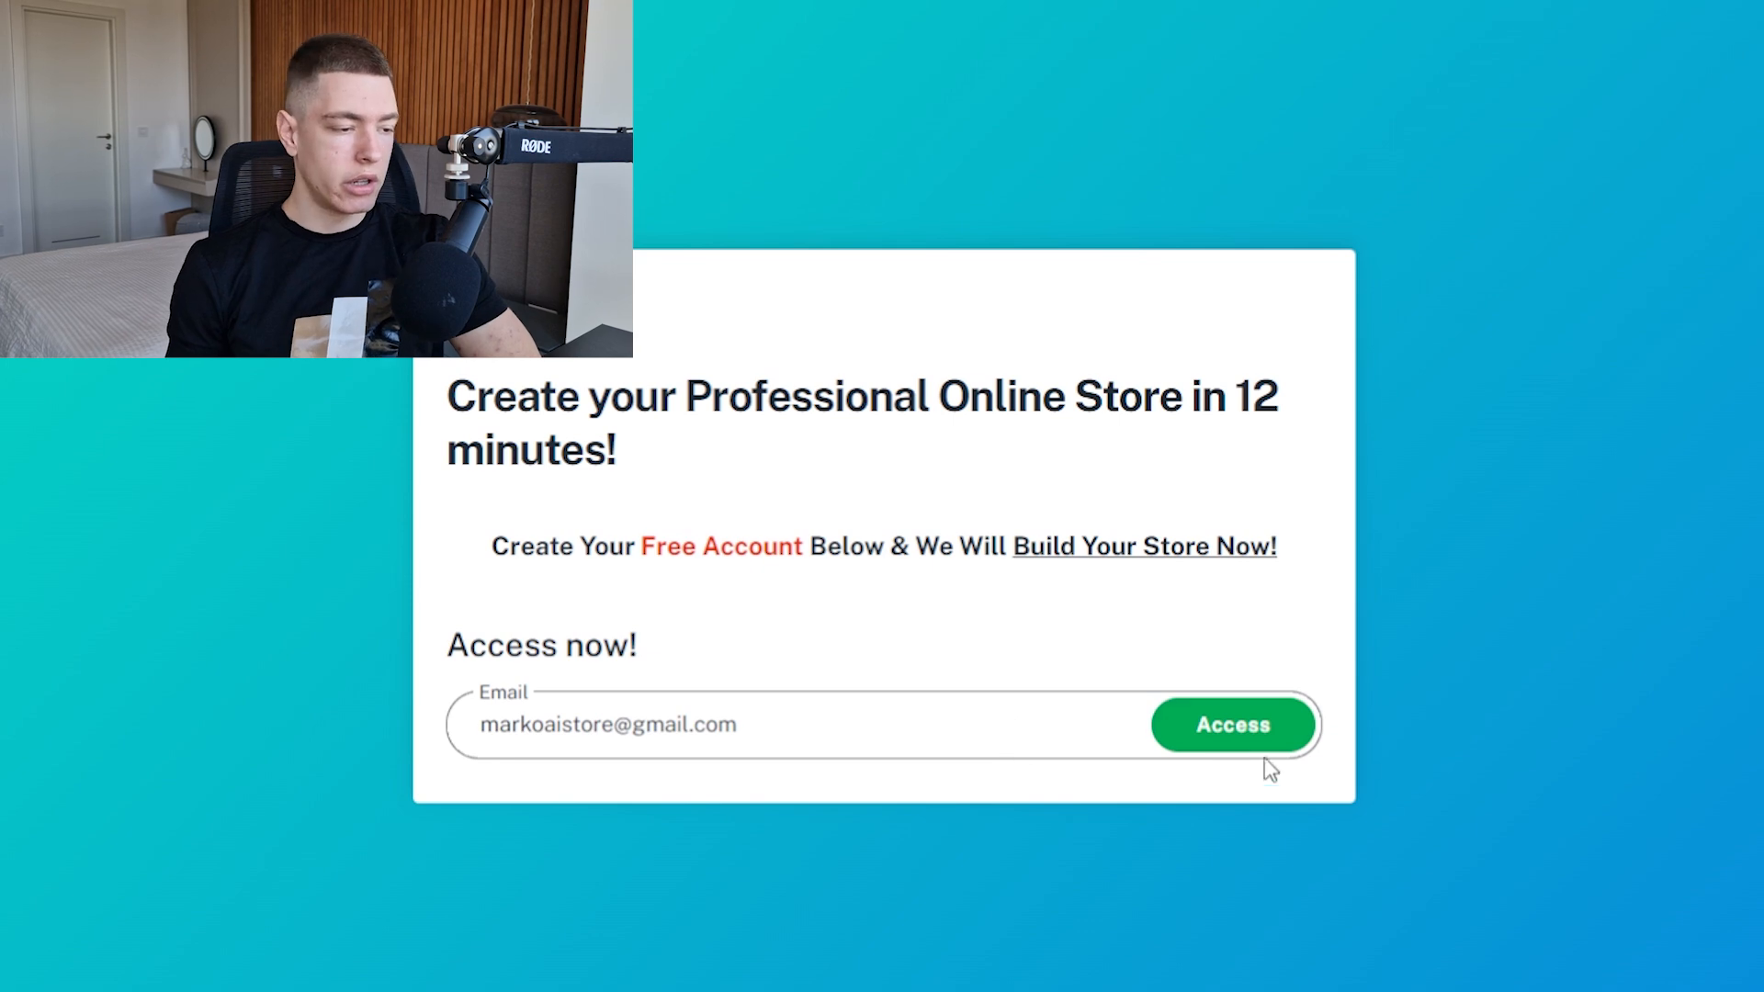
- Register the free store-builder account with the email, the user's name and the account password, and agree to the terms of use
left_click(1267, 736)
type("Marko")
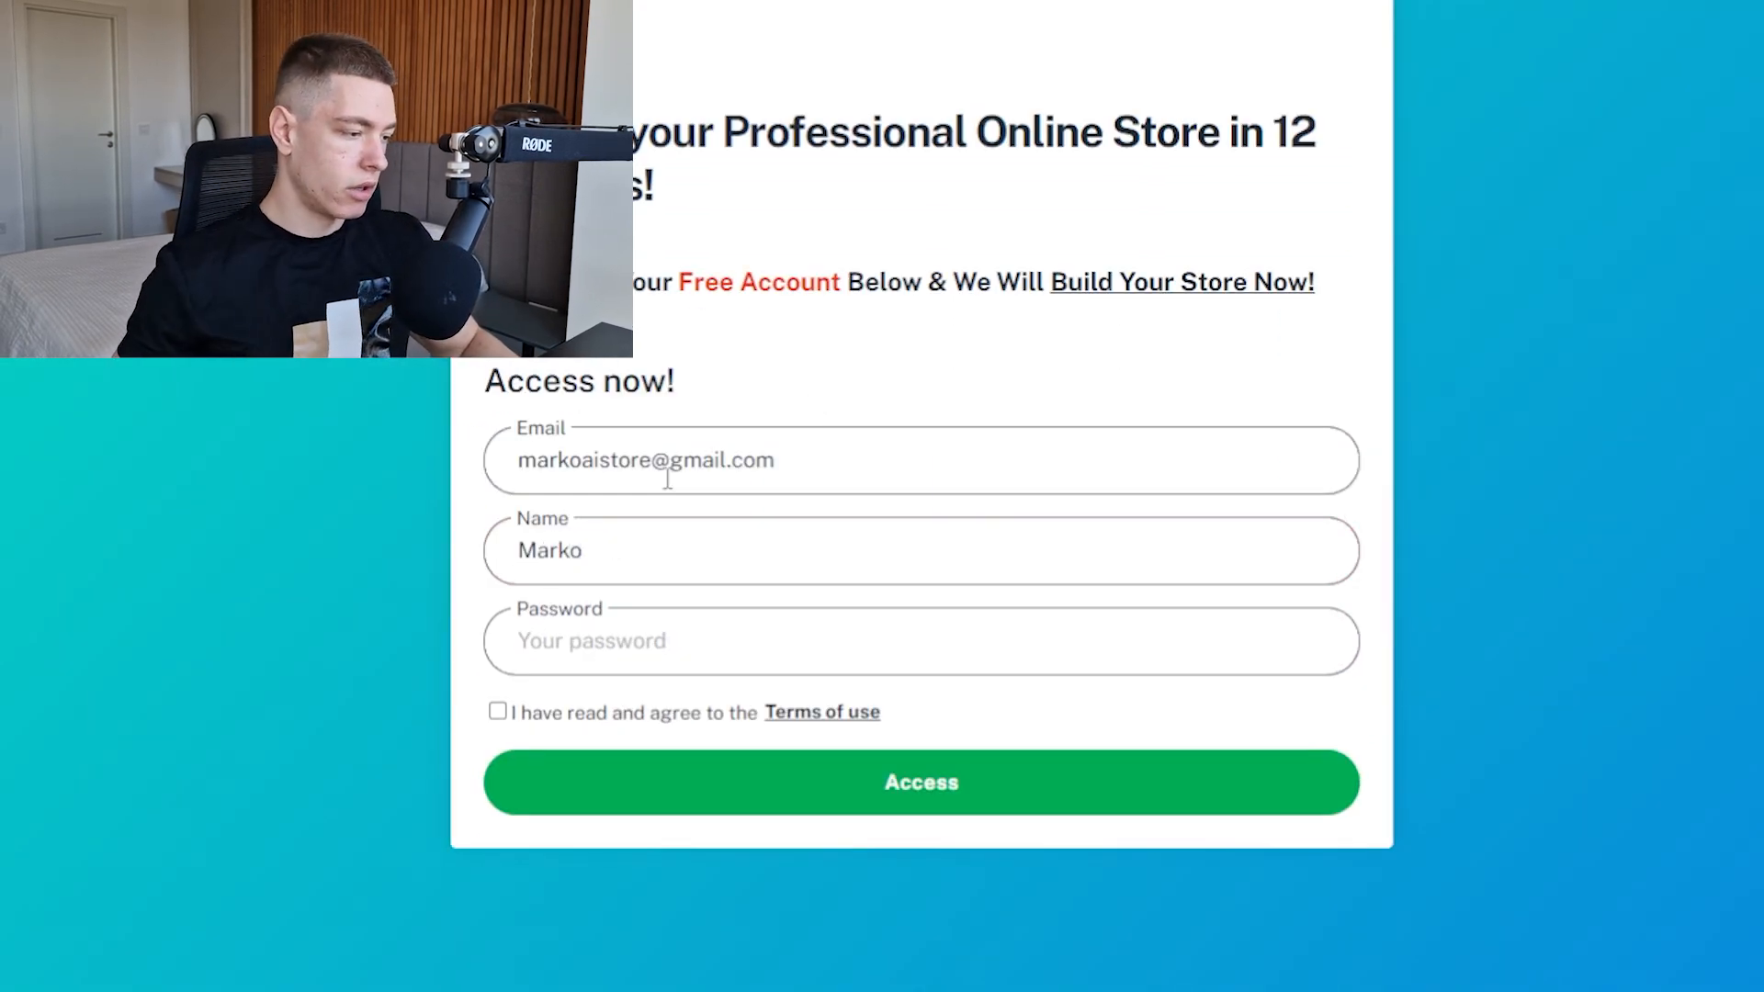
left_click(615, 643)
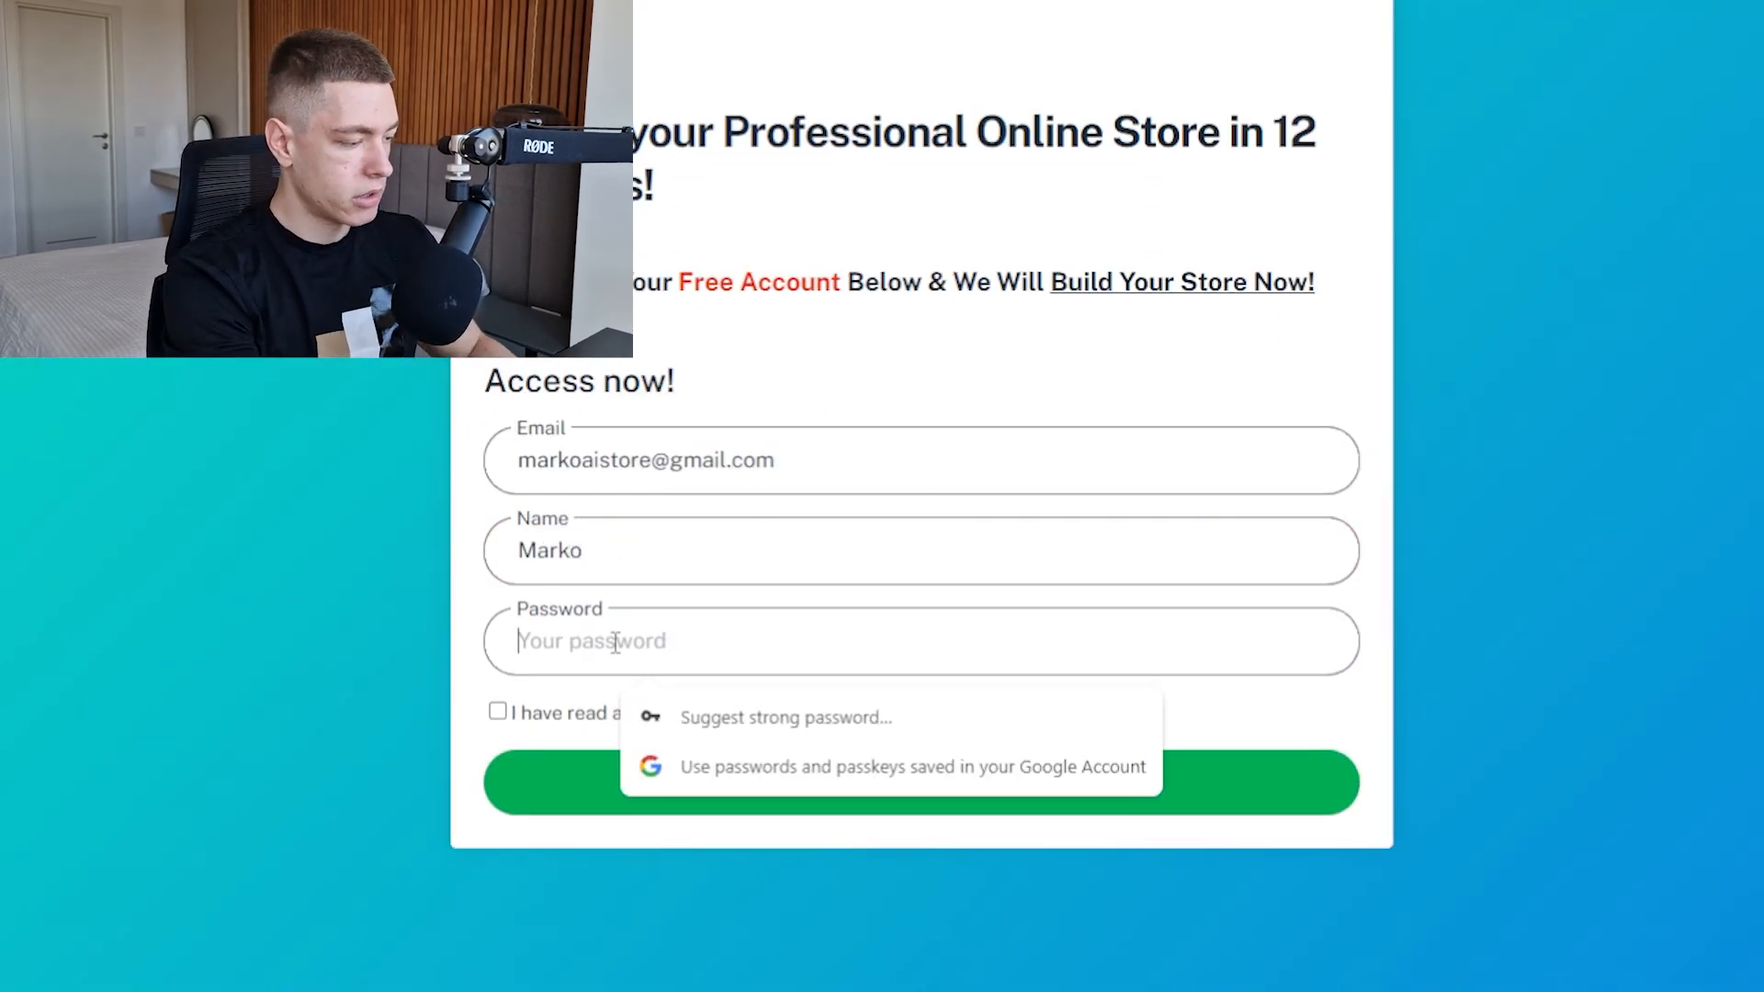
type("•••••••••")
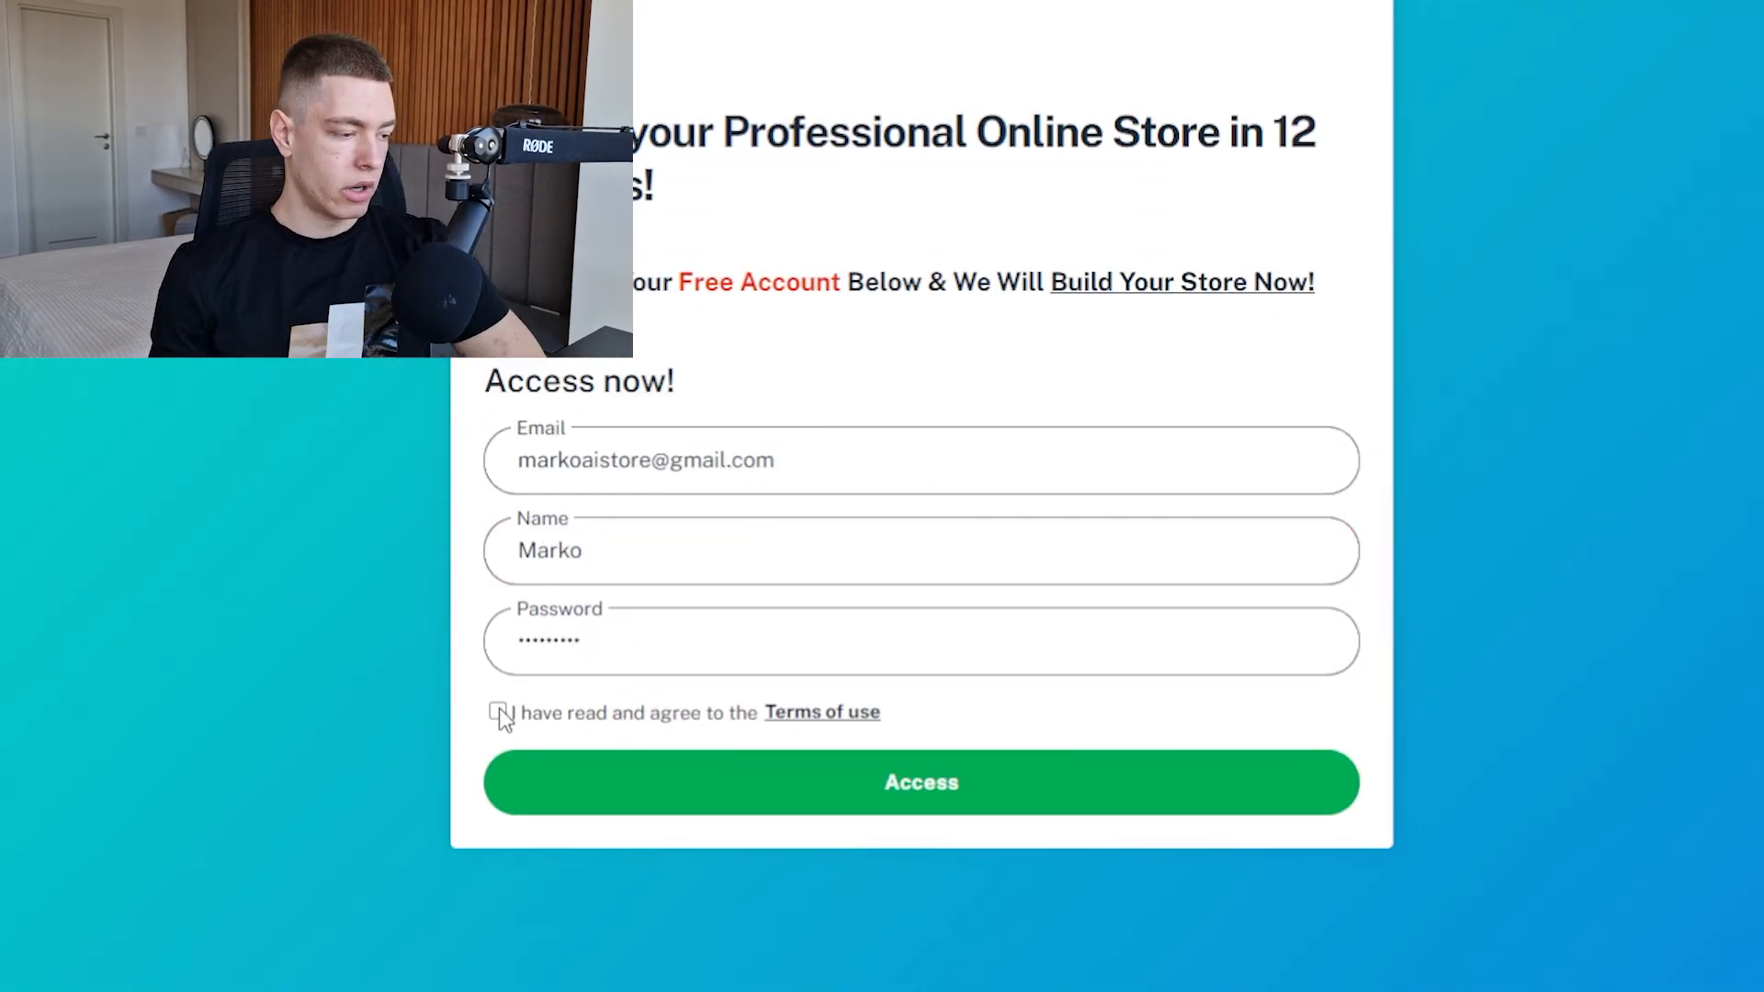
left_click(499, 712)
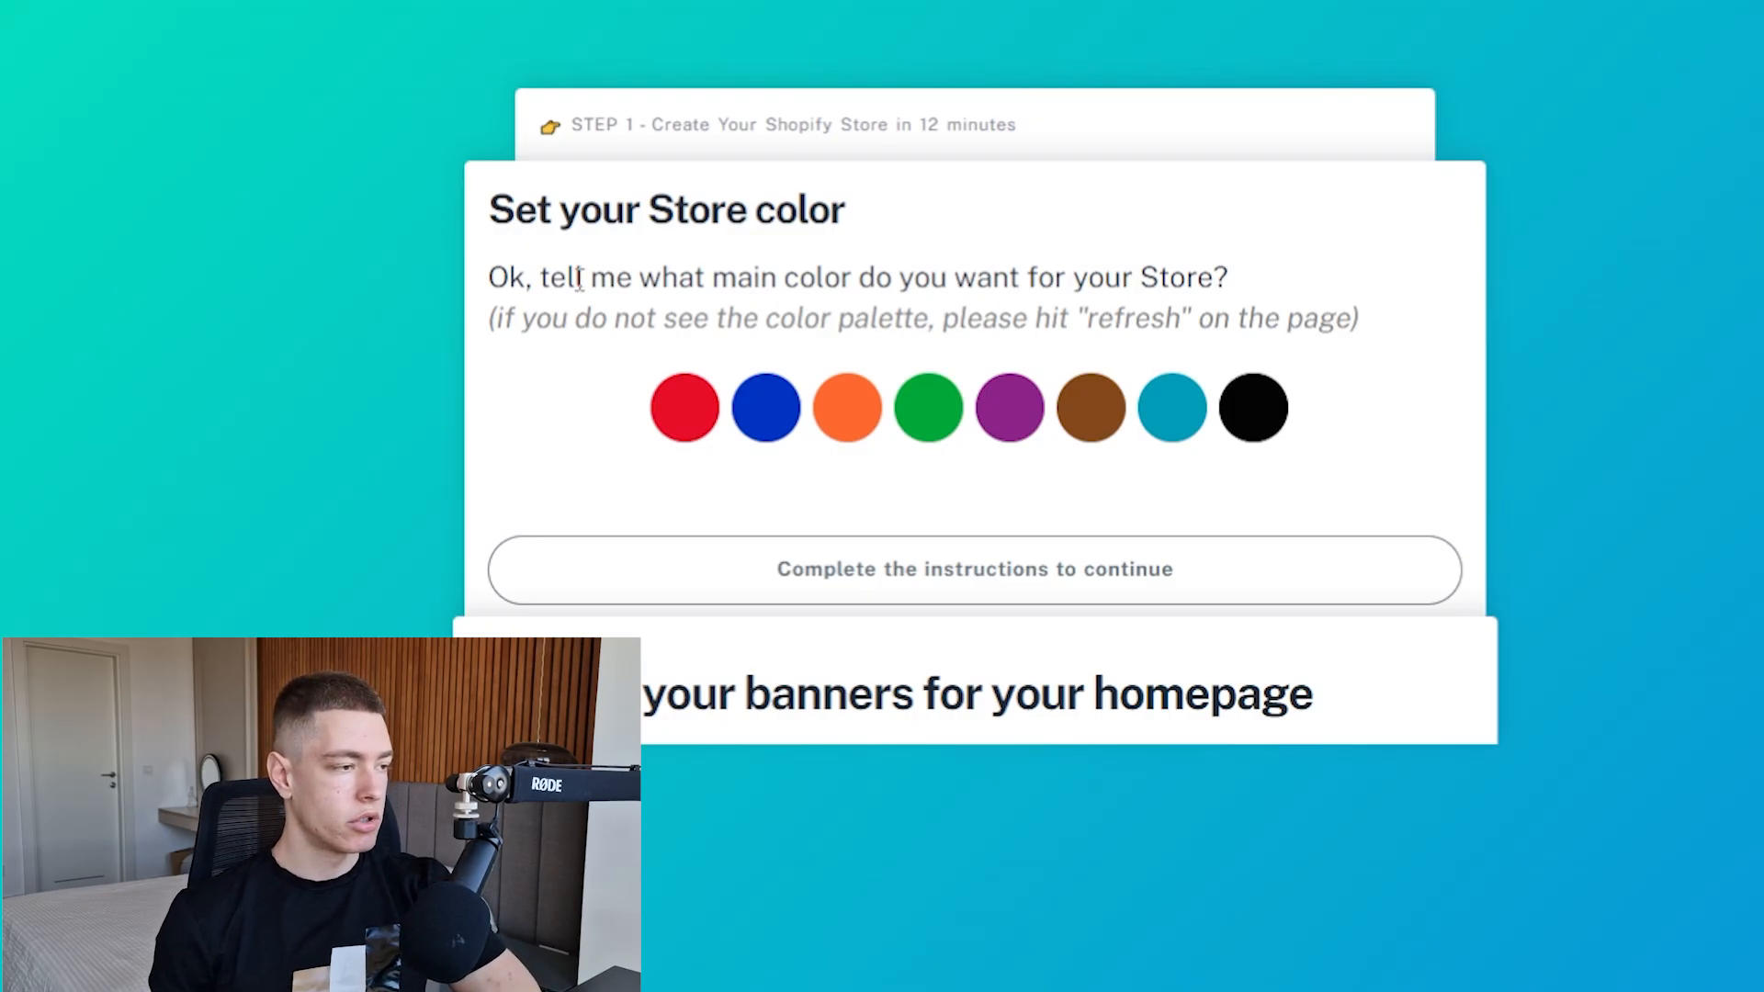
- Choose teal as the main store color, and pick the Fair Prices Guarantee and Free Shipping banners for the homepage
left_click(1155, 415)
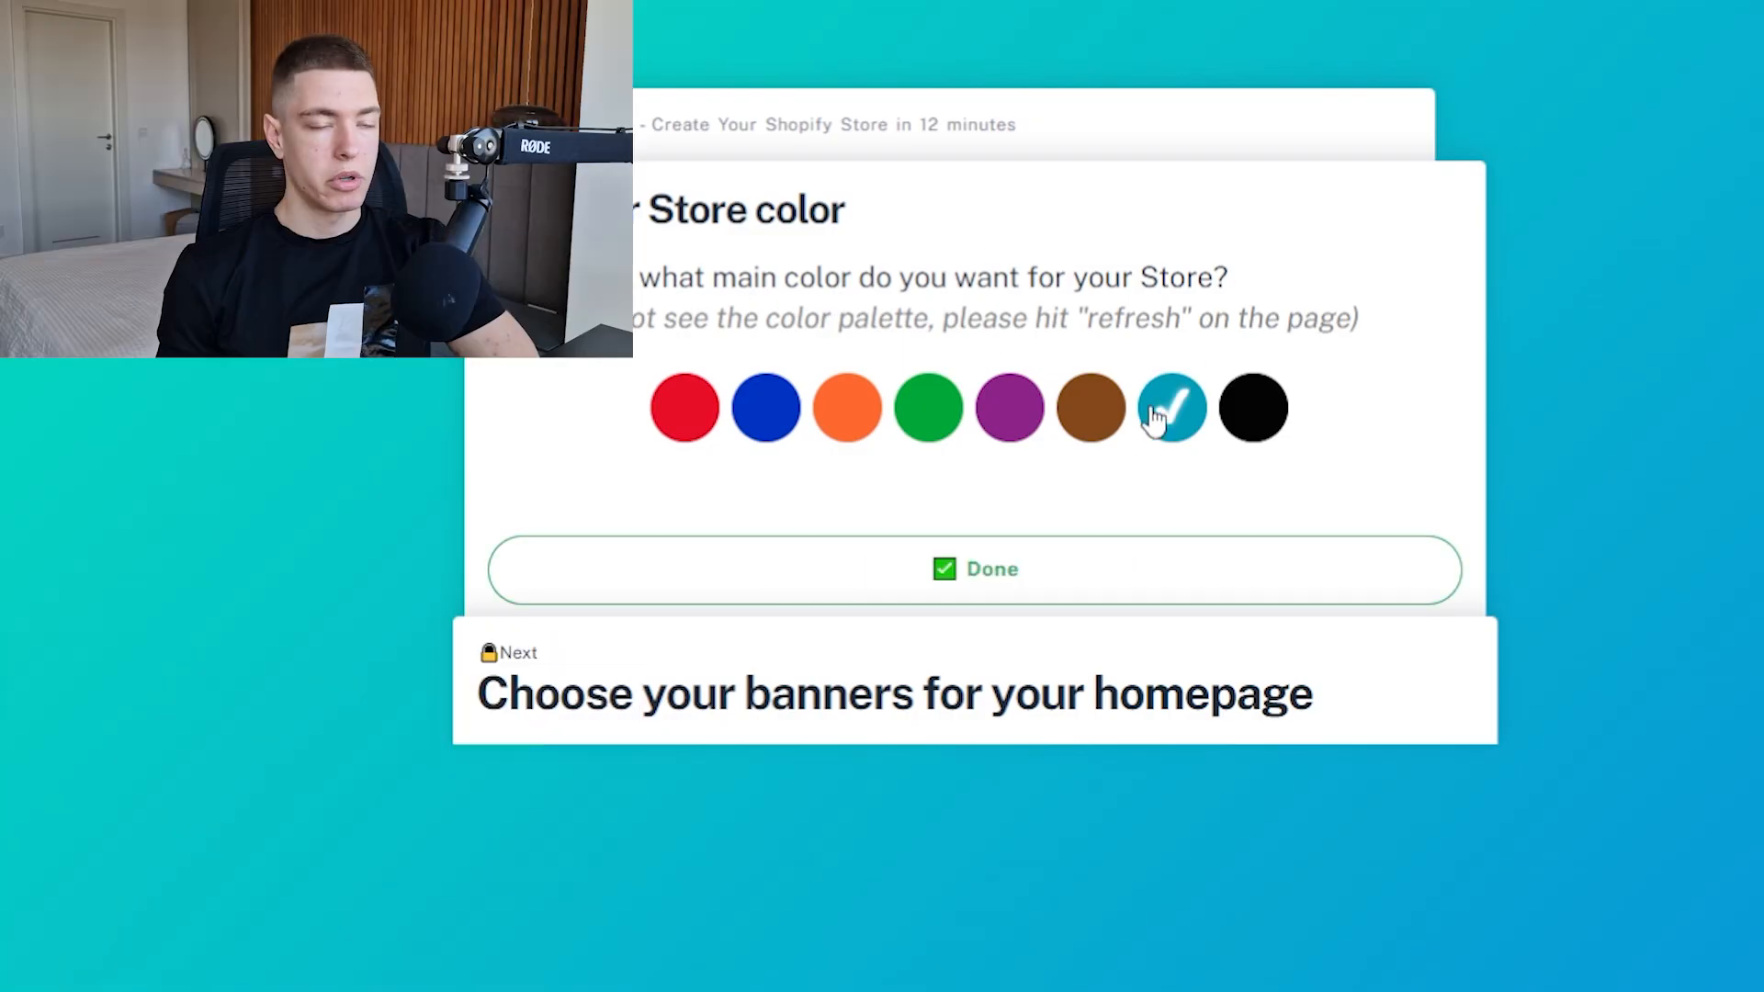
left_click(942, 570)
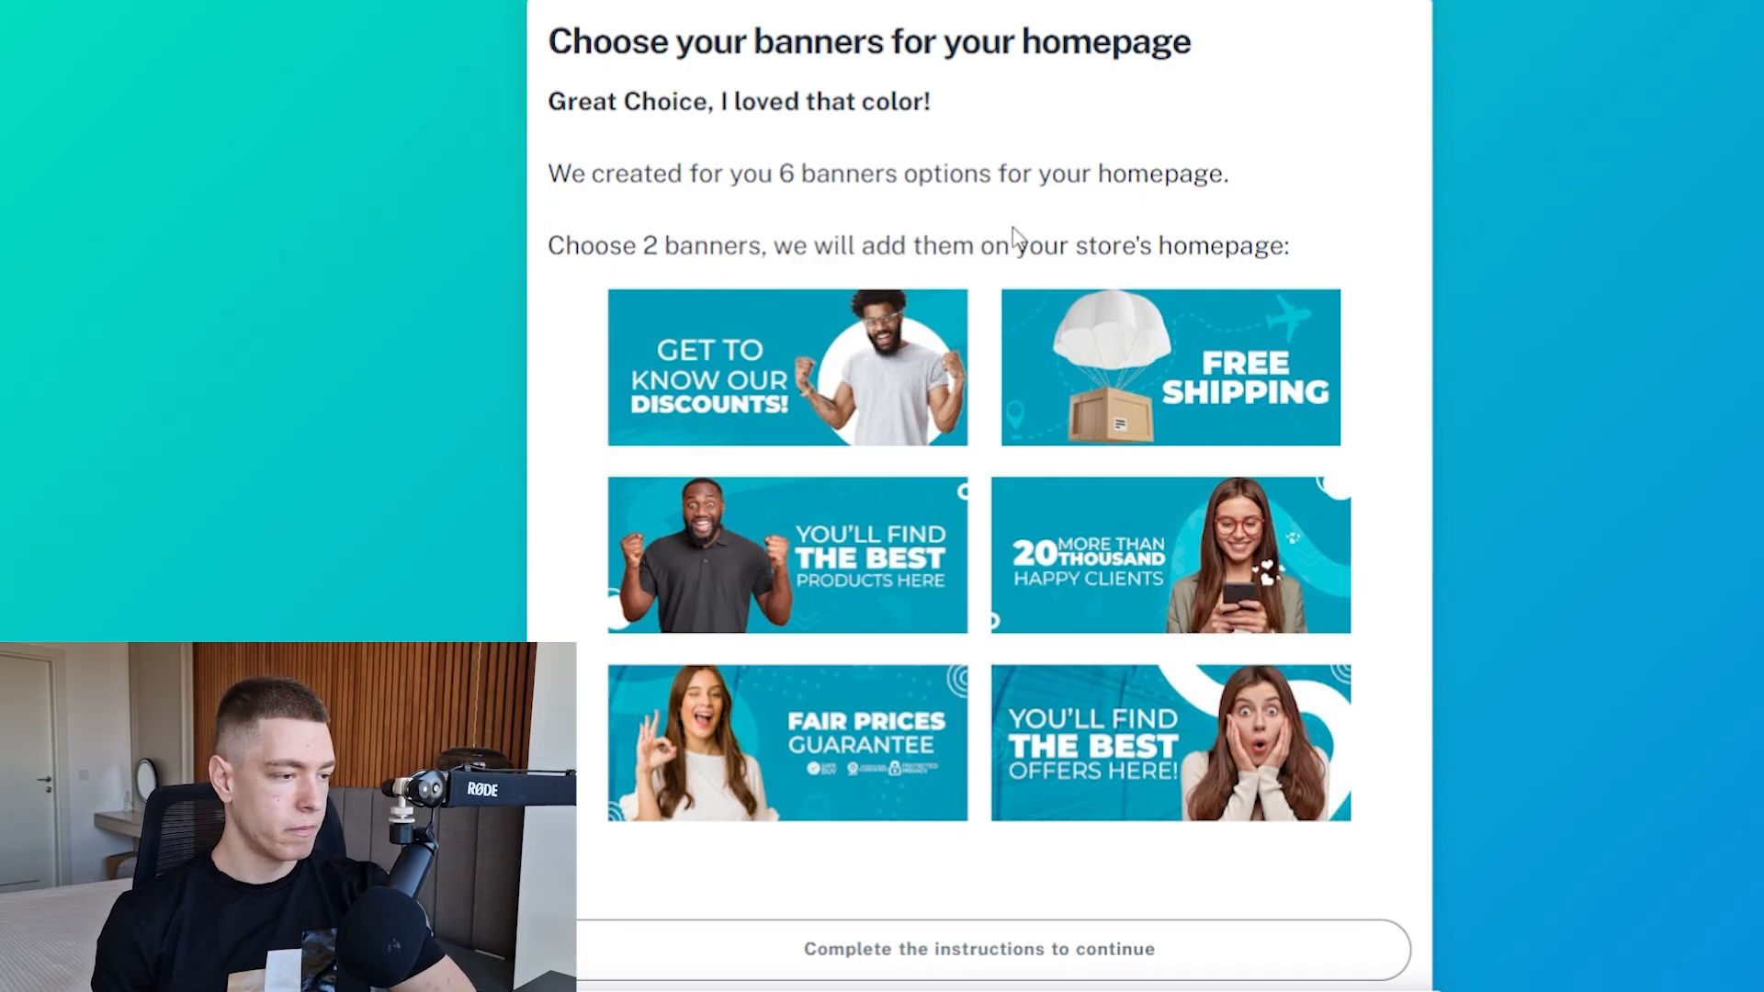
left_click(787, 742)
left_click(1215, 386)
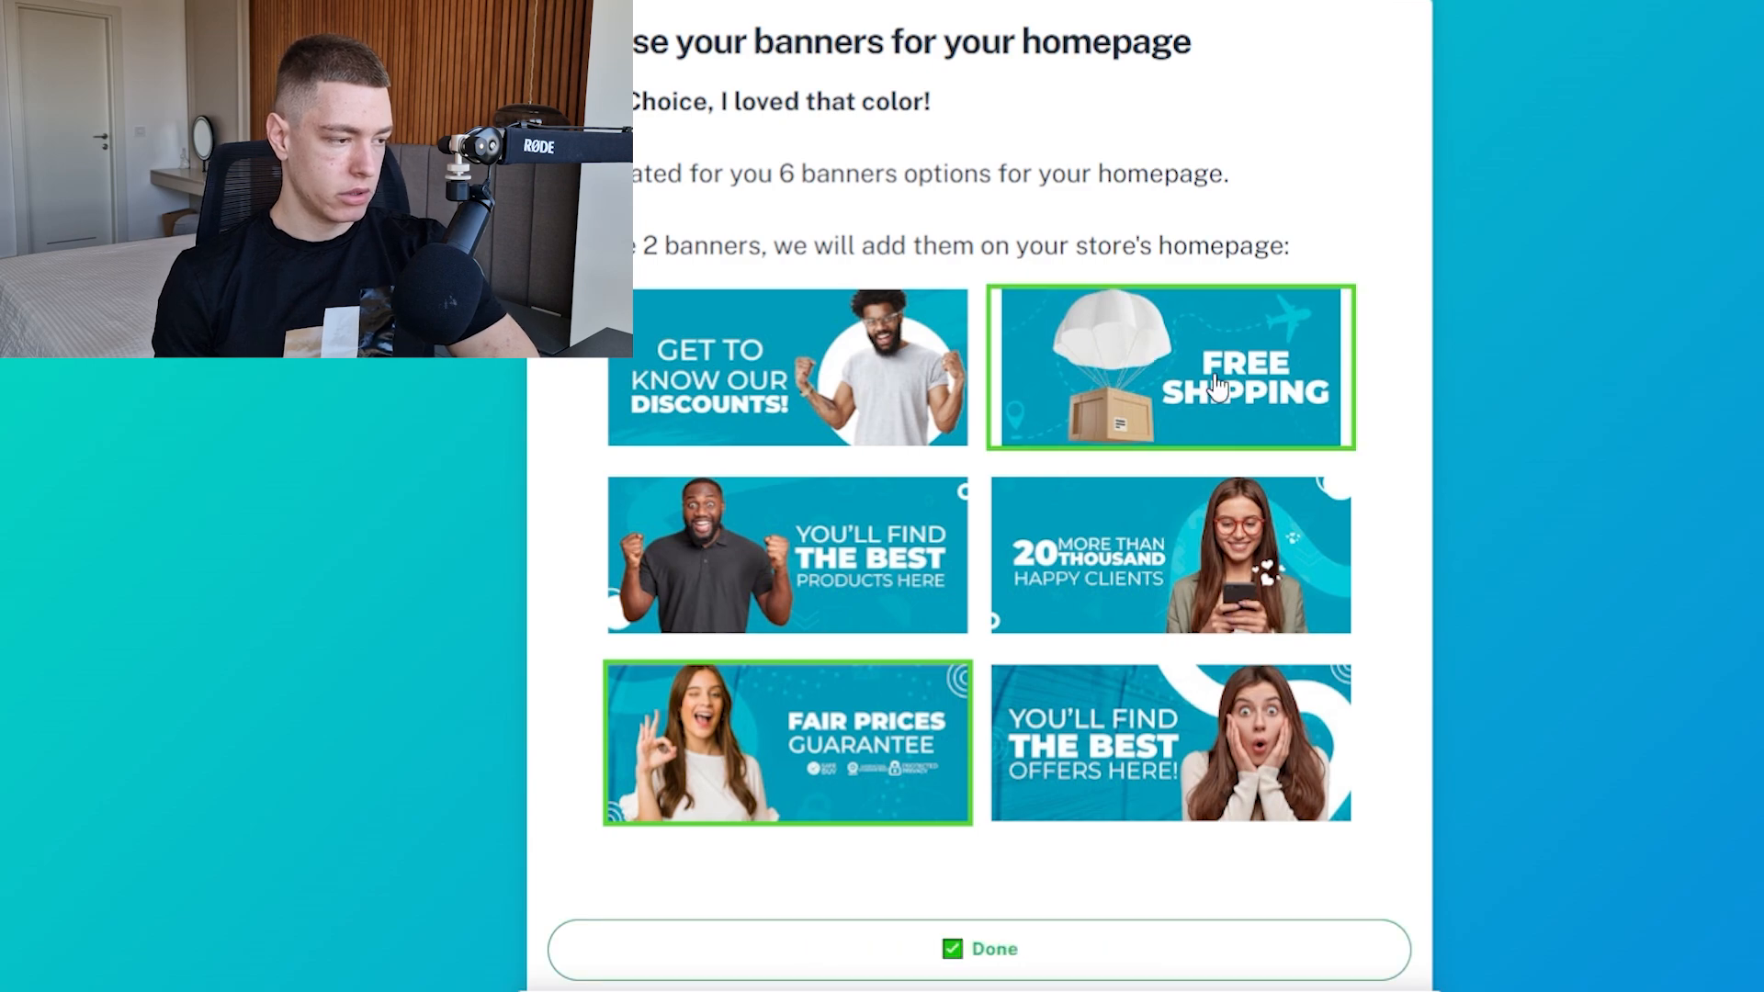
left_click(1004, 783)
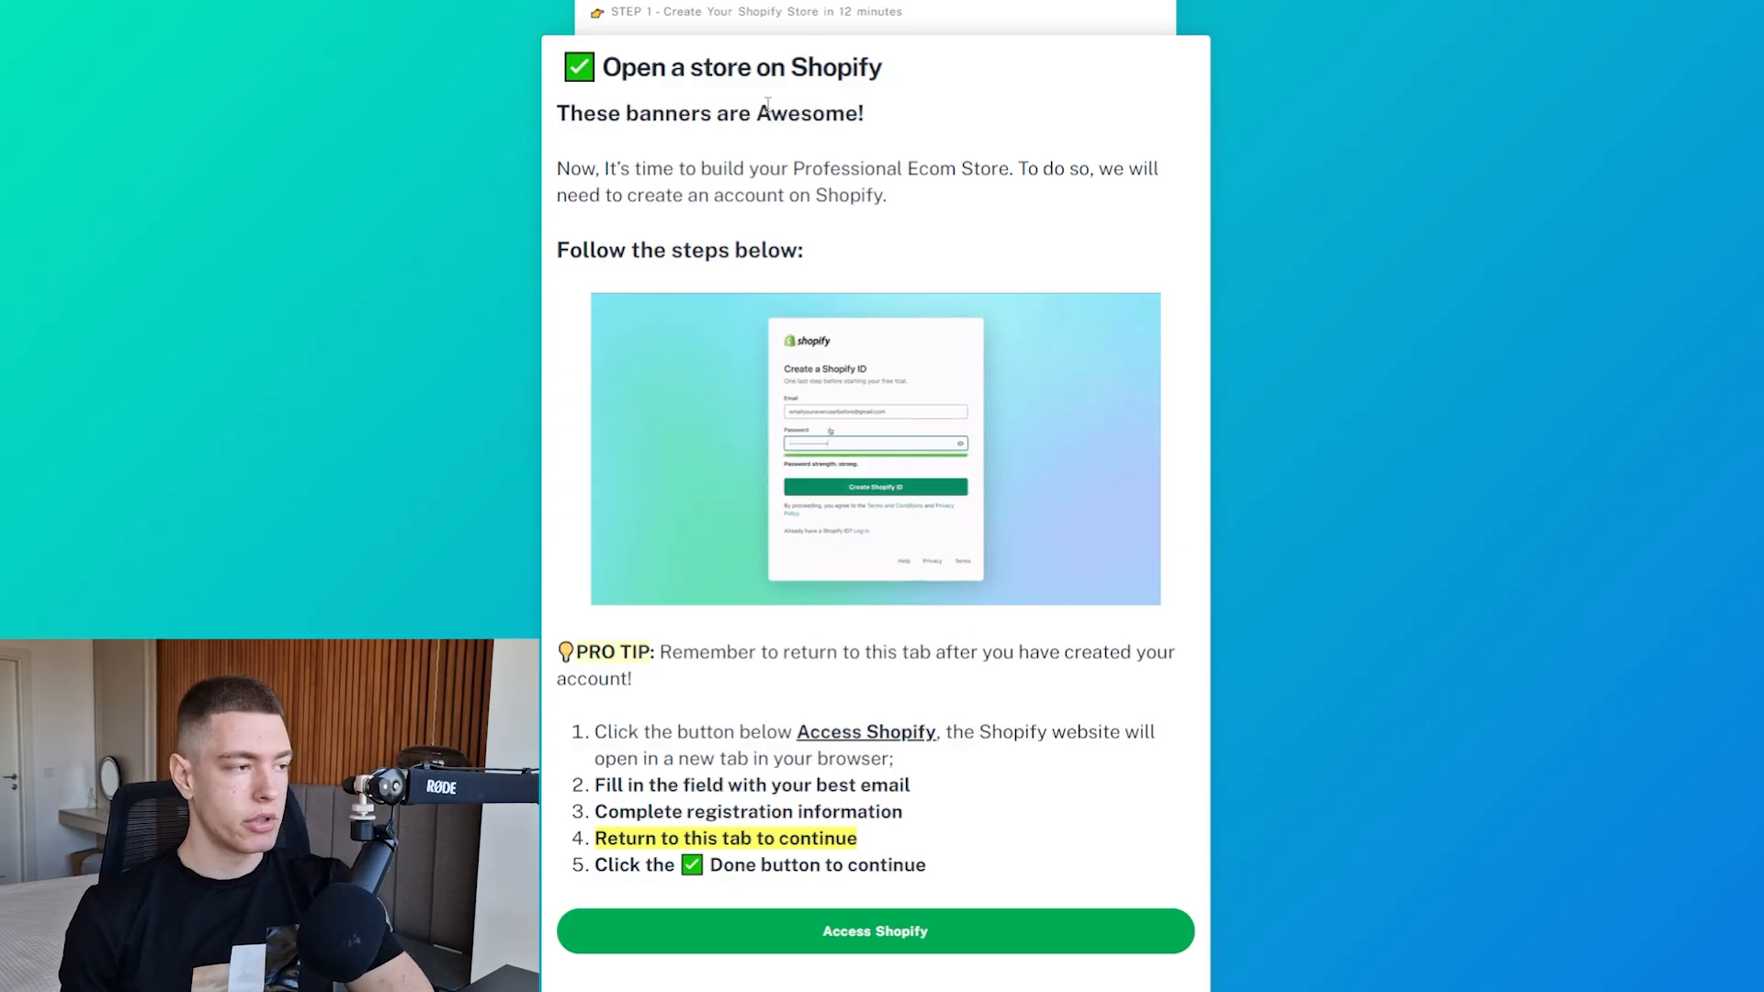
- Open the Shopify signup page, start the free trial with the account email and skip all the introductory business questions
left_click(882, 933)
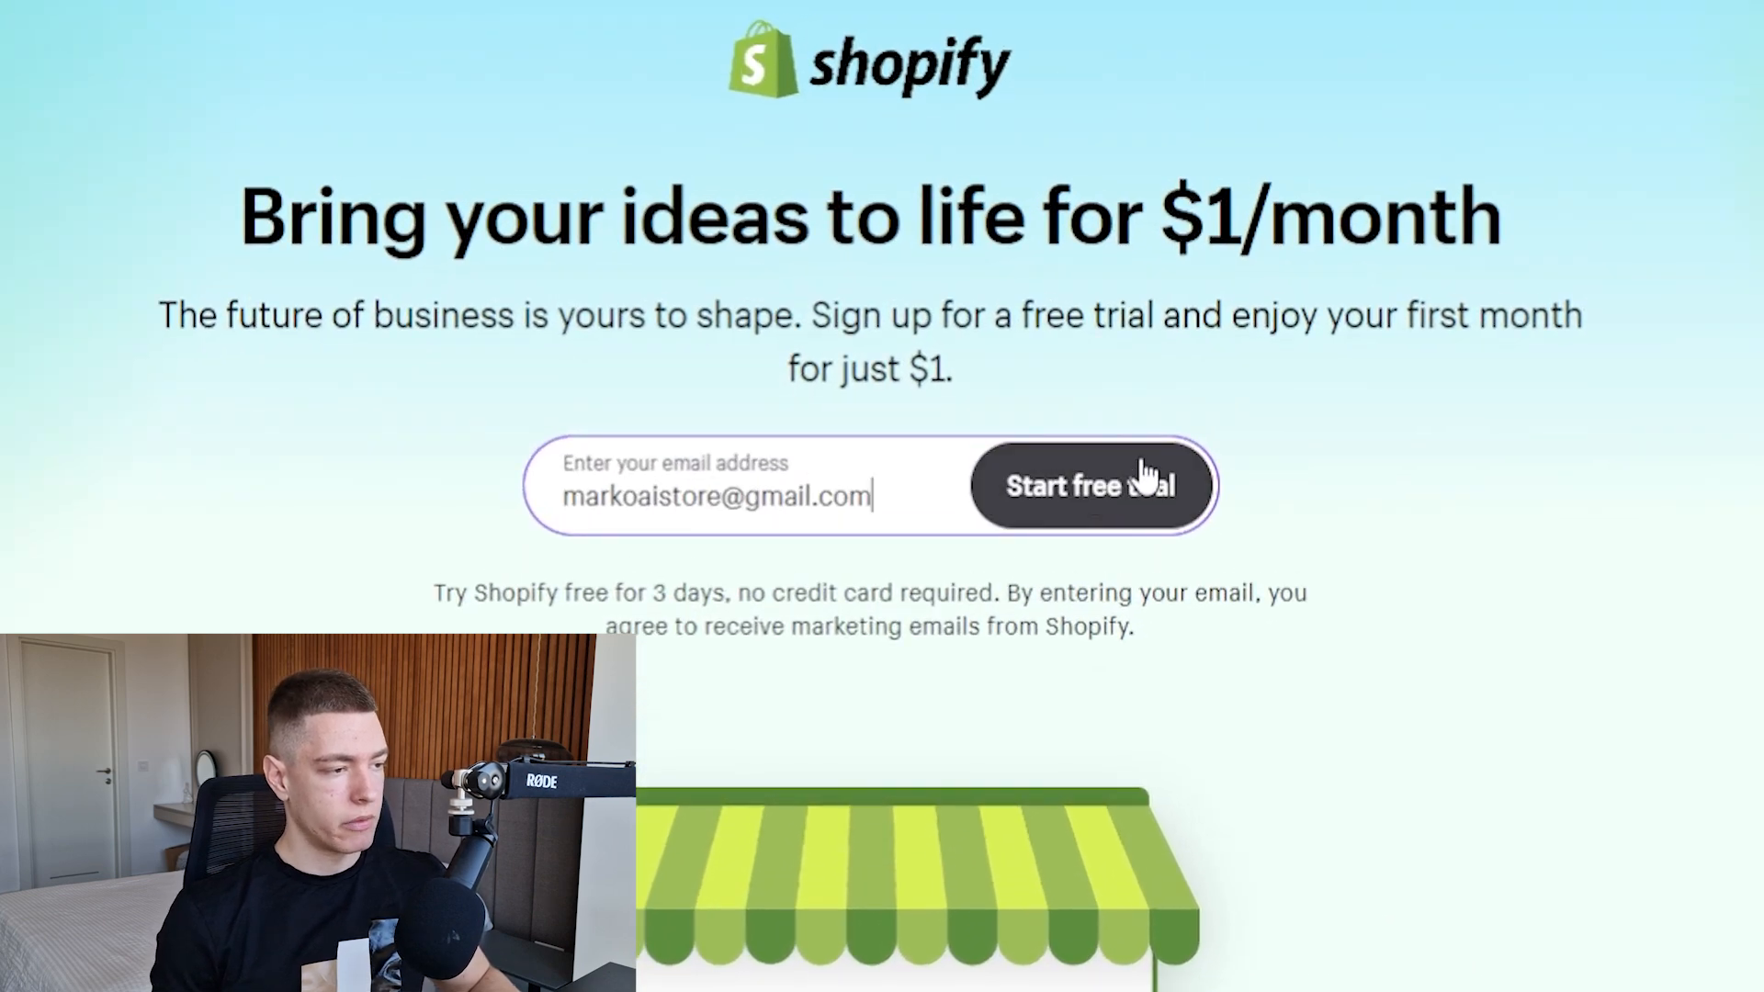
left_click(1146, 476)
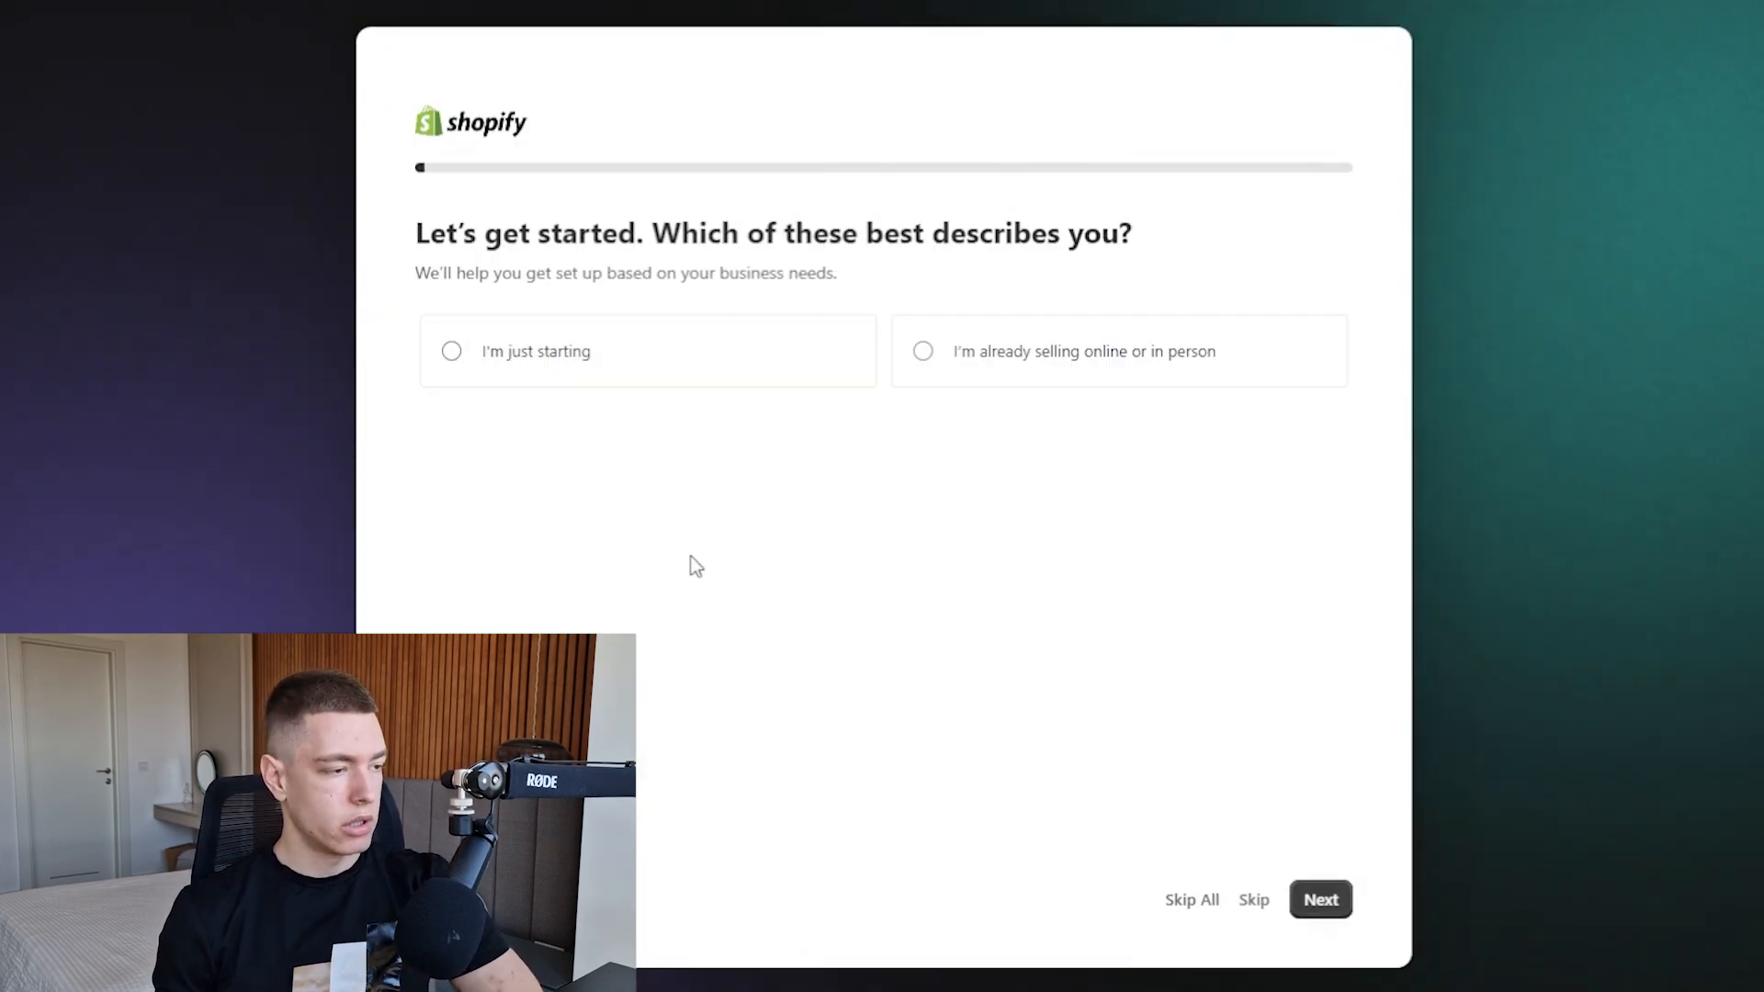
left_click(1183, 888)
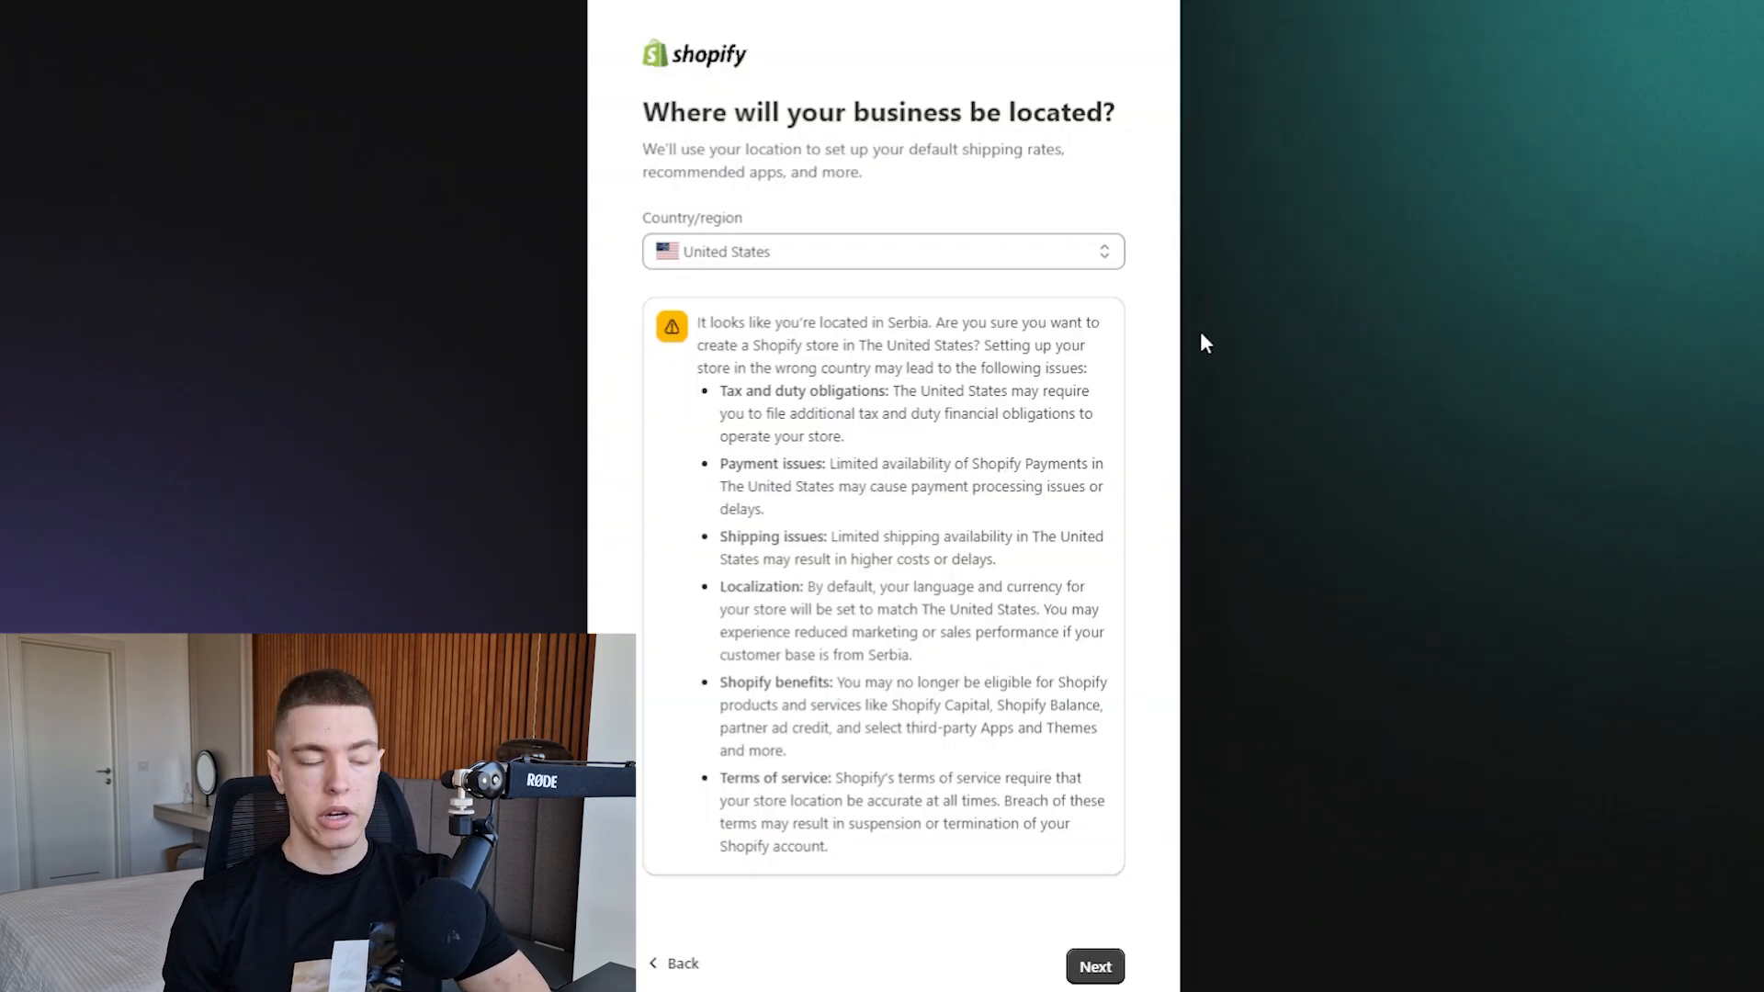
- Set the business location to United States and sign up for the Shopify account by email, entering the account password
left_click(834, 246)
left_click(834, 247)
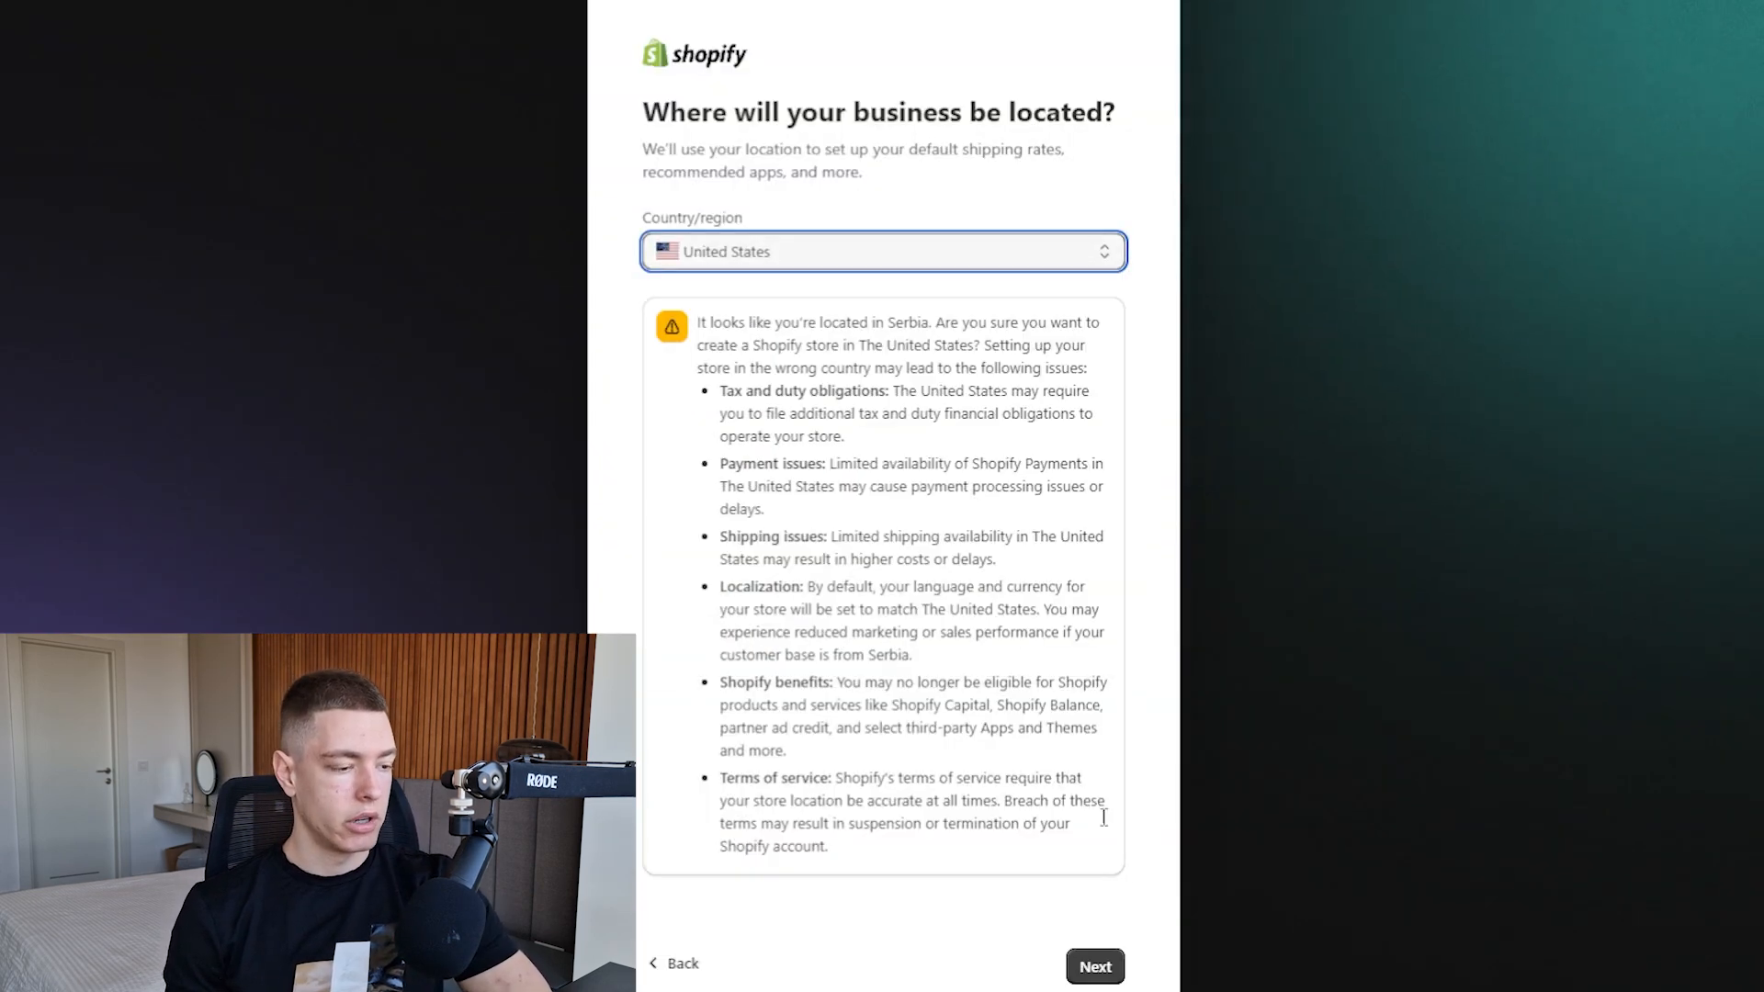
left_click(1097, 967)
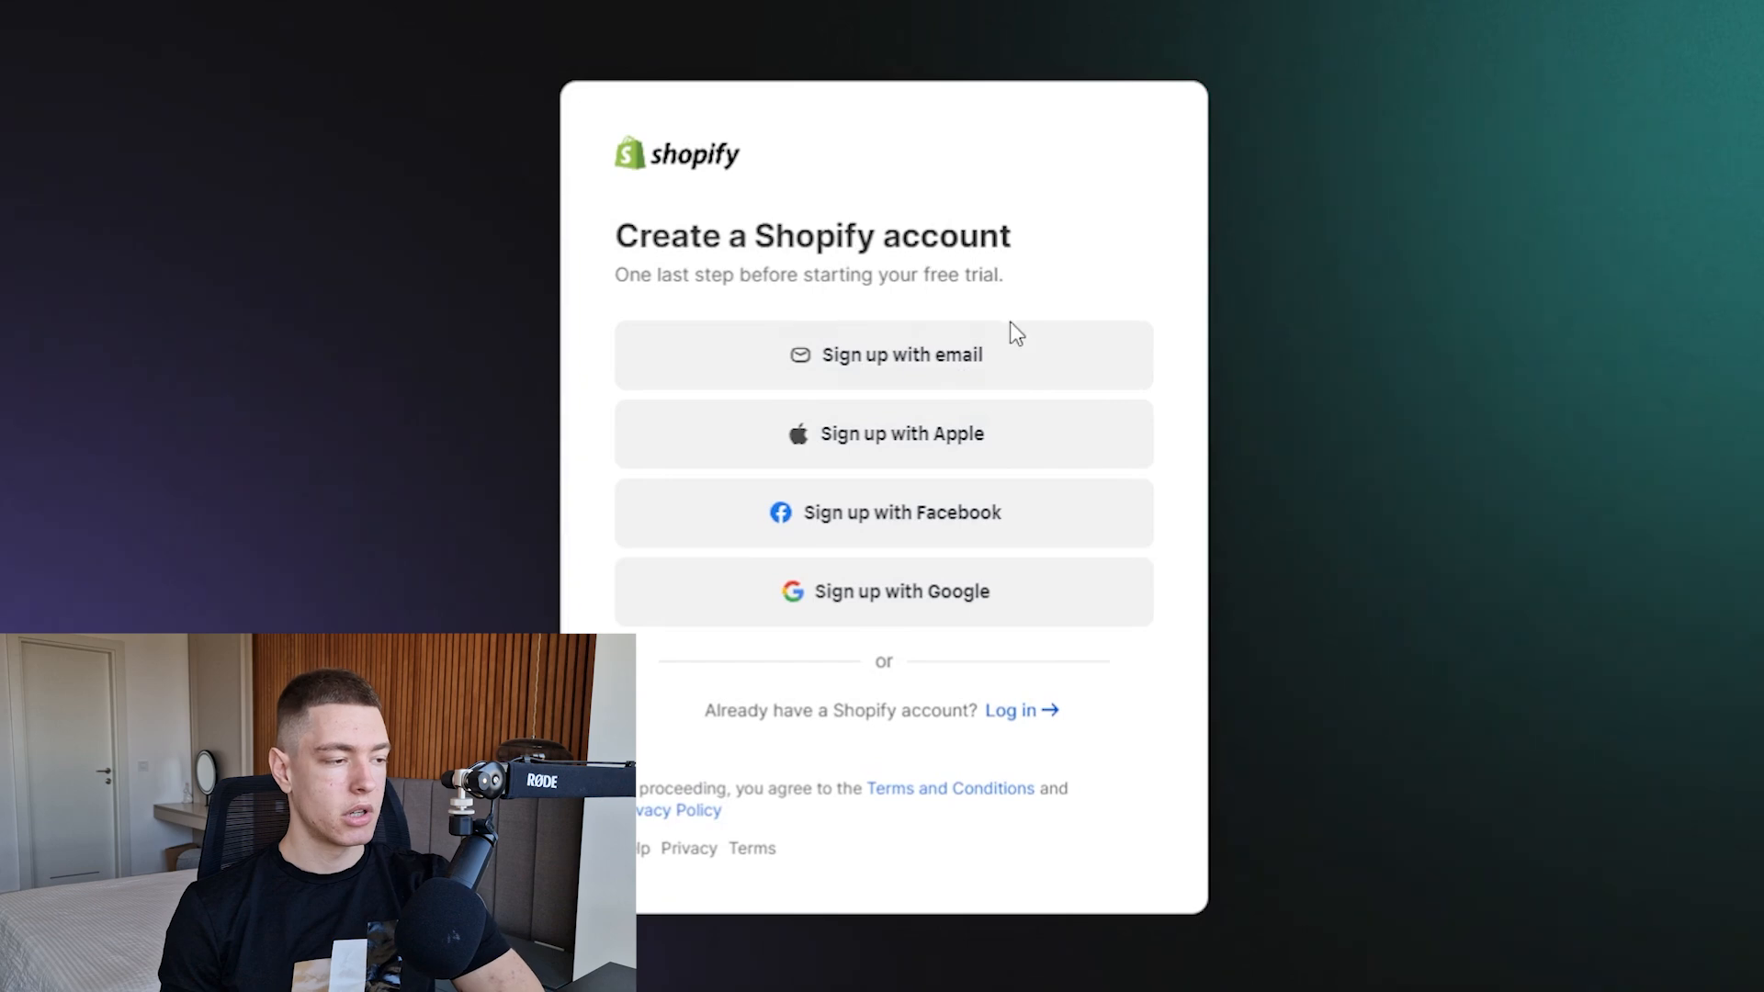
left_click(976, 368)
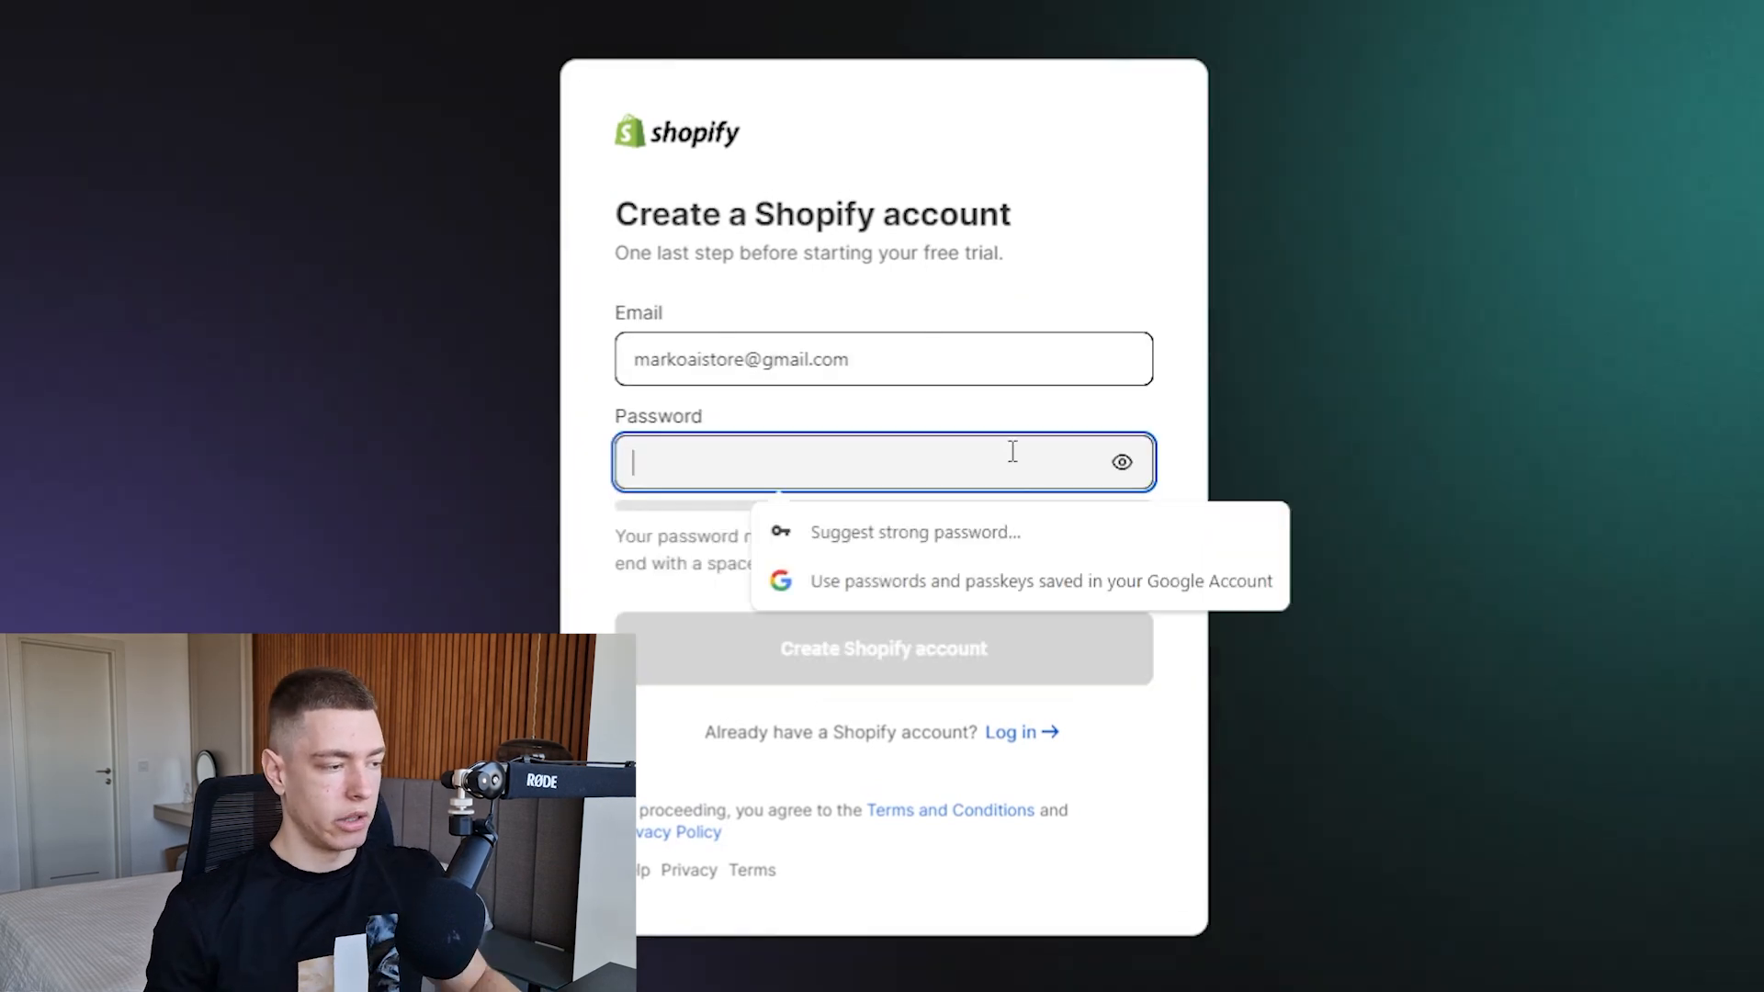
key("ctrl+v")
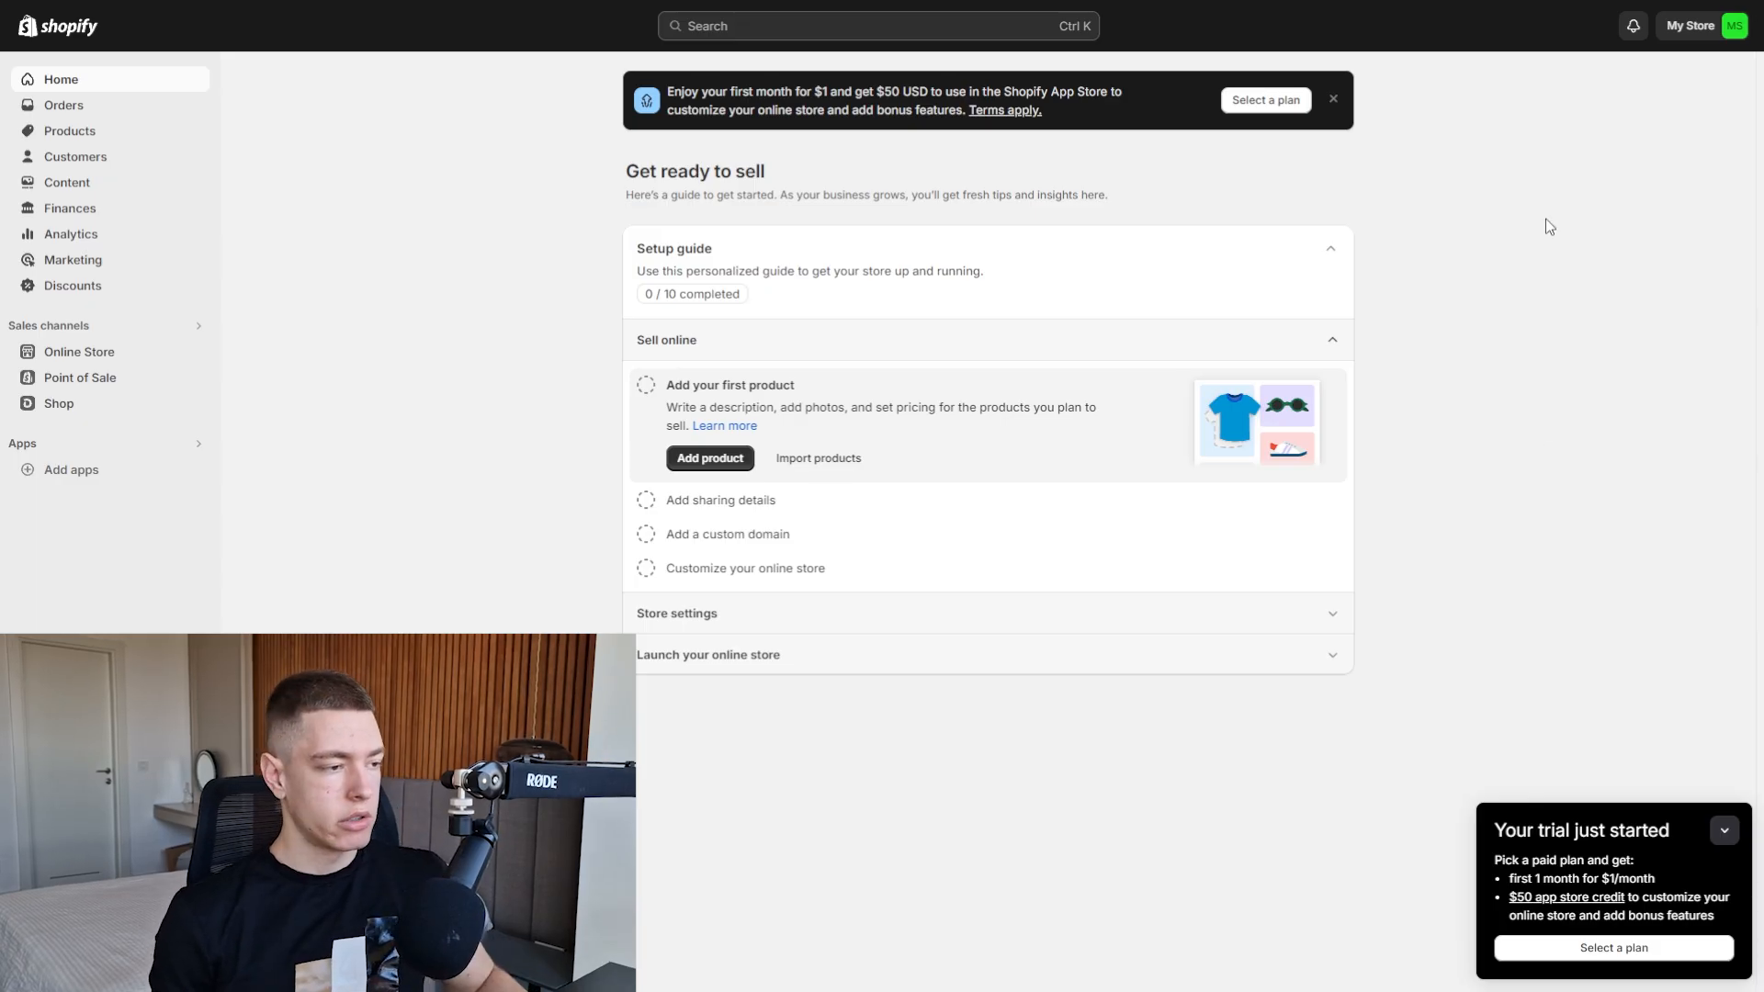
- Return to the E-com Express tab and mark the "Open a store on Shopify" stage as done
key("ctrl+shift+Tab")
left_click_drag(588, 723, 643, 826)
left_click(935, 813)
left_click(872, 826)
scroll(999, 831, "down", 2)
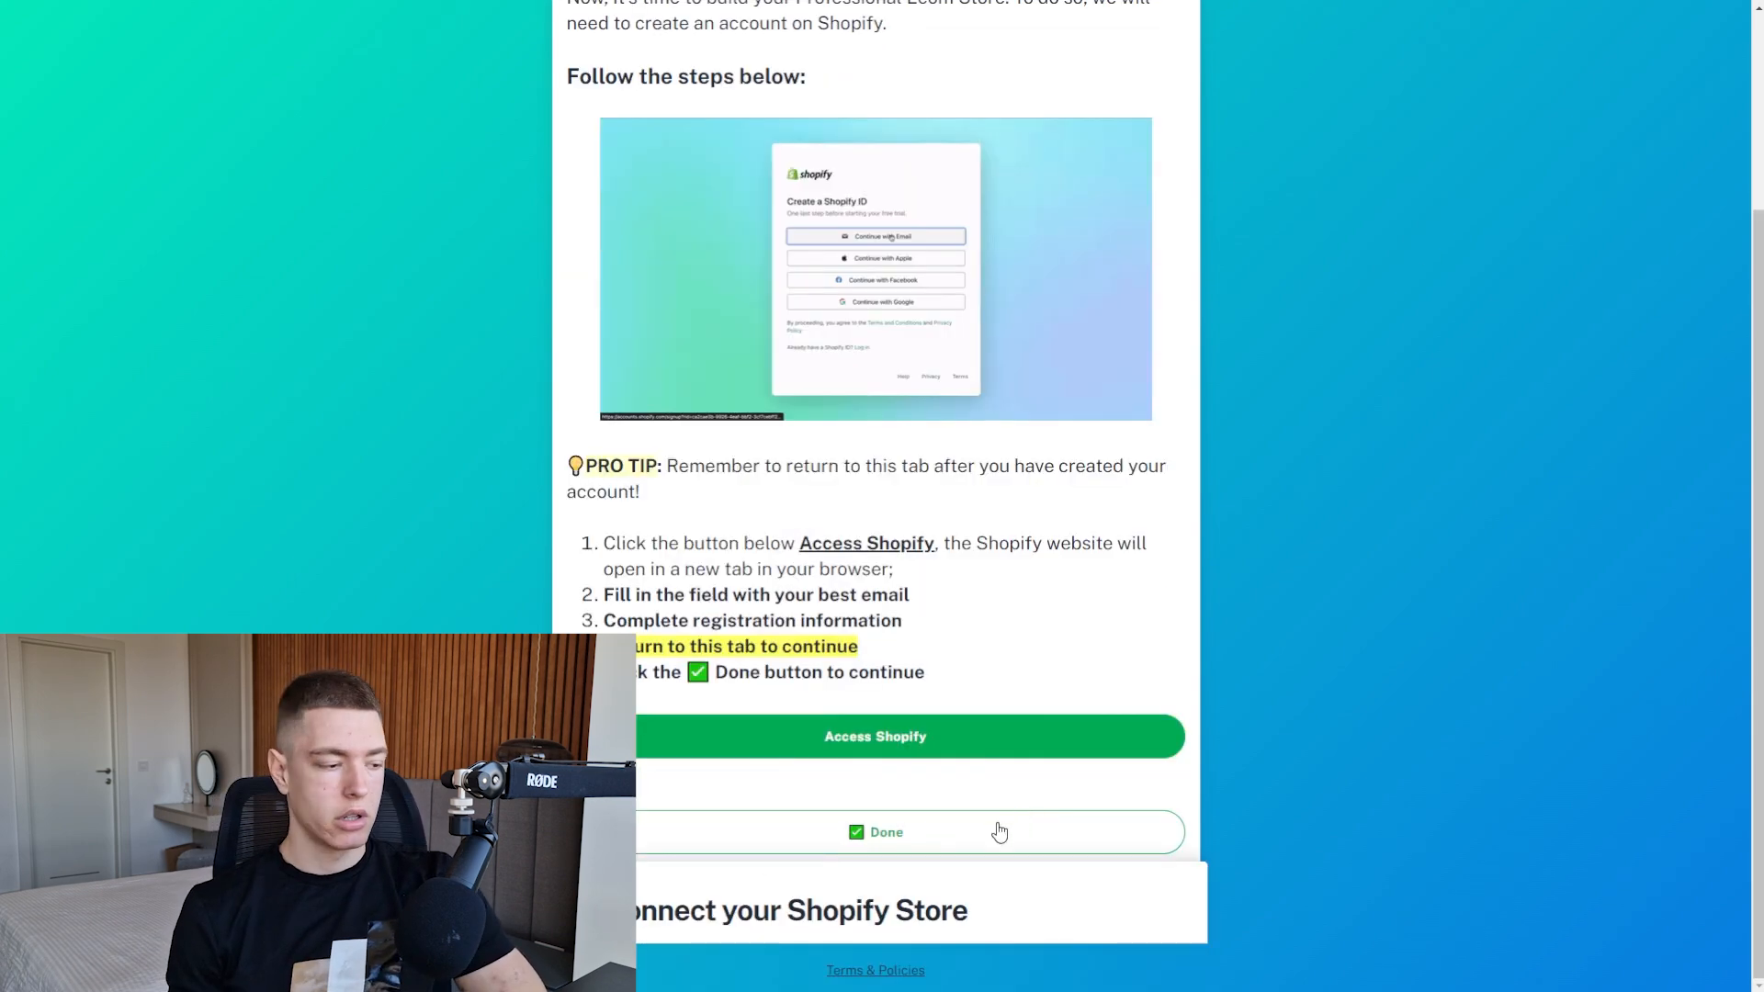
left_click(891, 834)
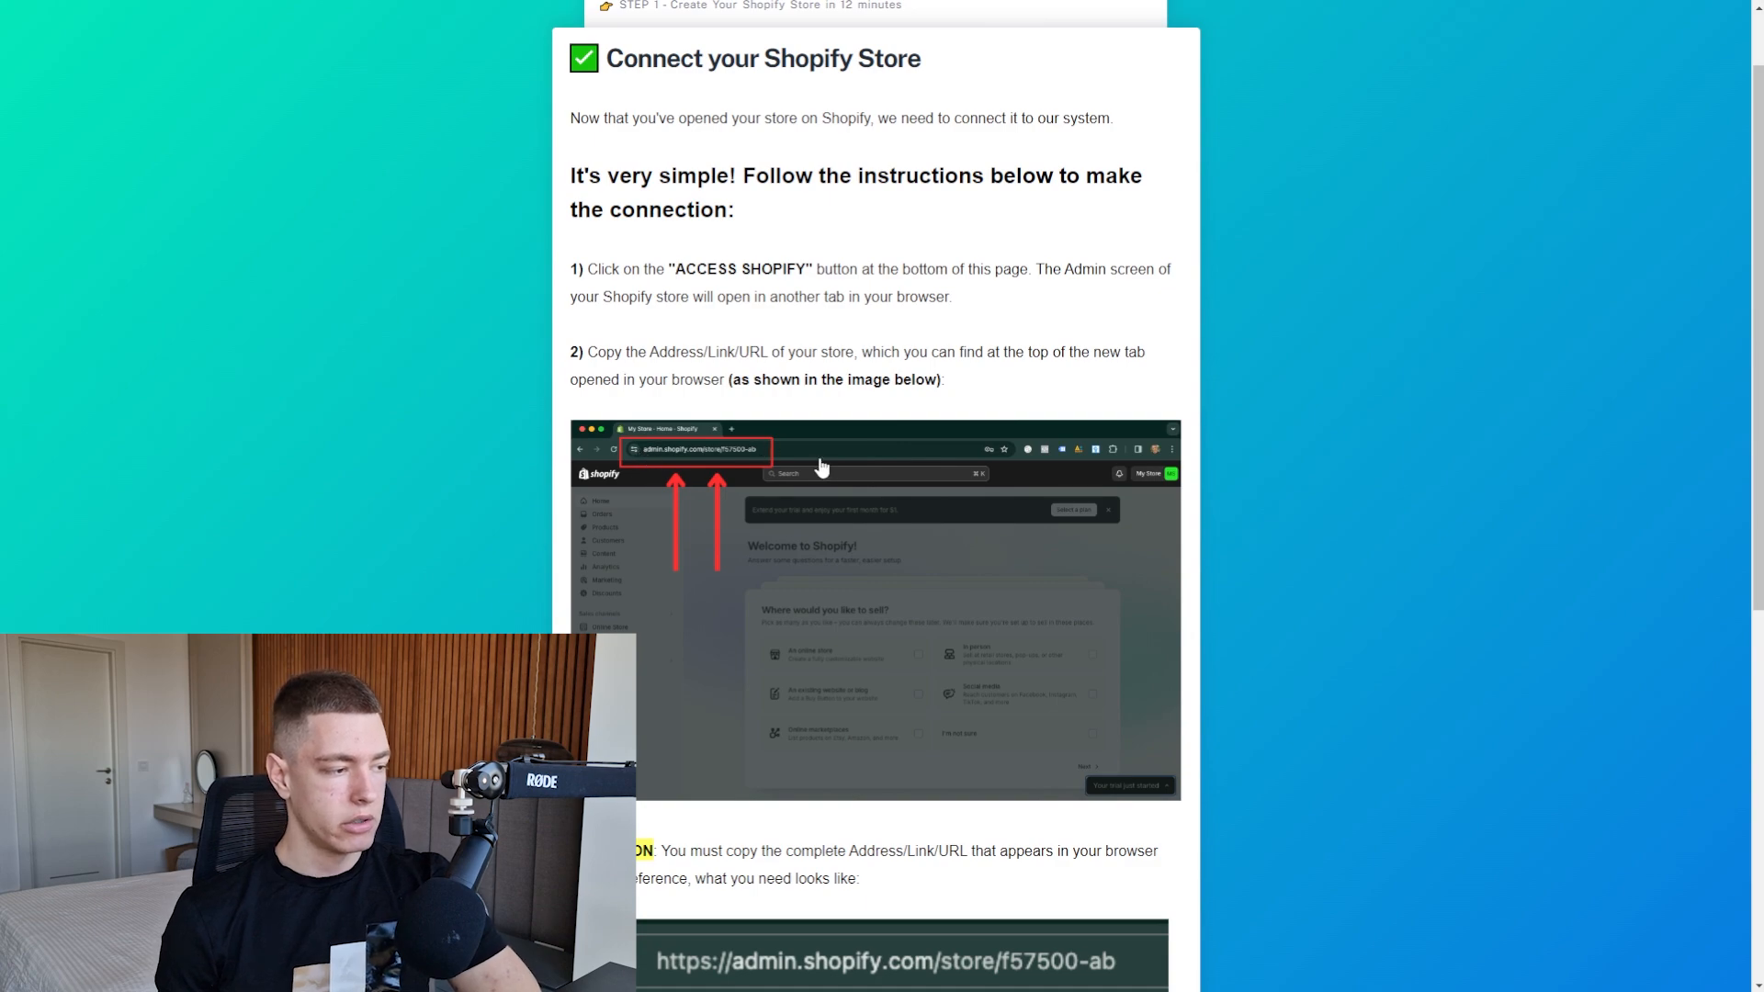
- Copy the new store's full Shopify admin URL, save it in the "Connect your Shopify Store" stage and mark that stage done
scroll(821, 467, "down", 5)
left_click(898, 654)
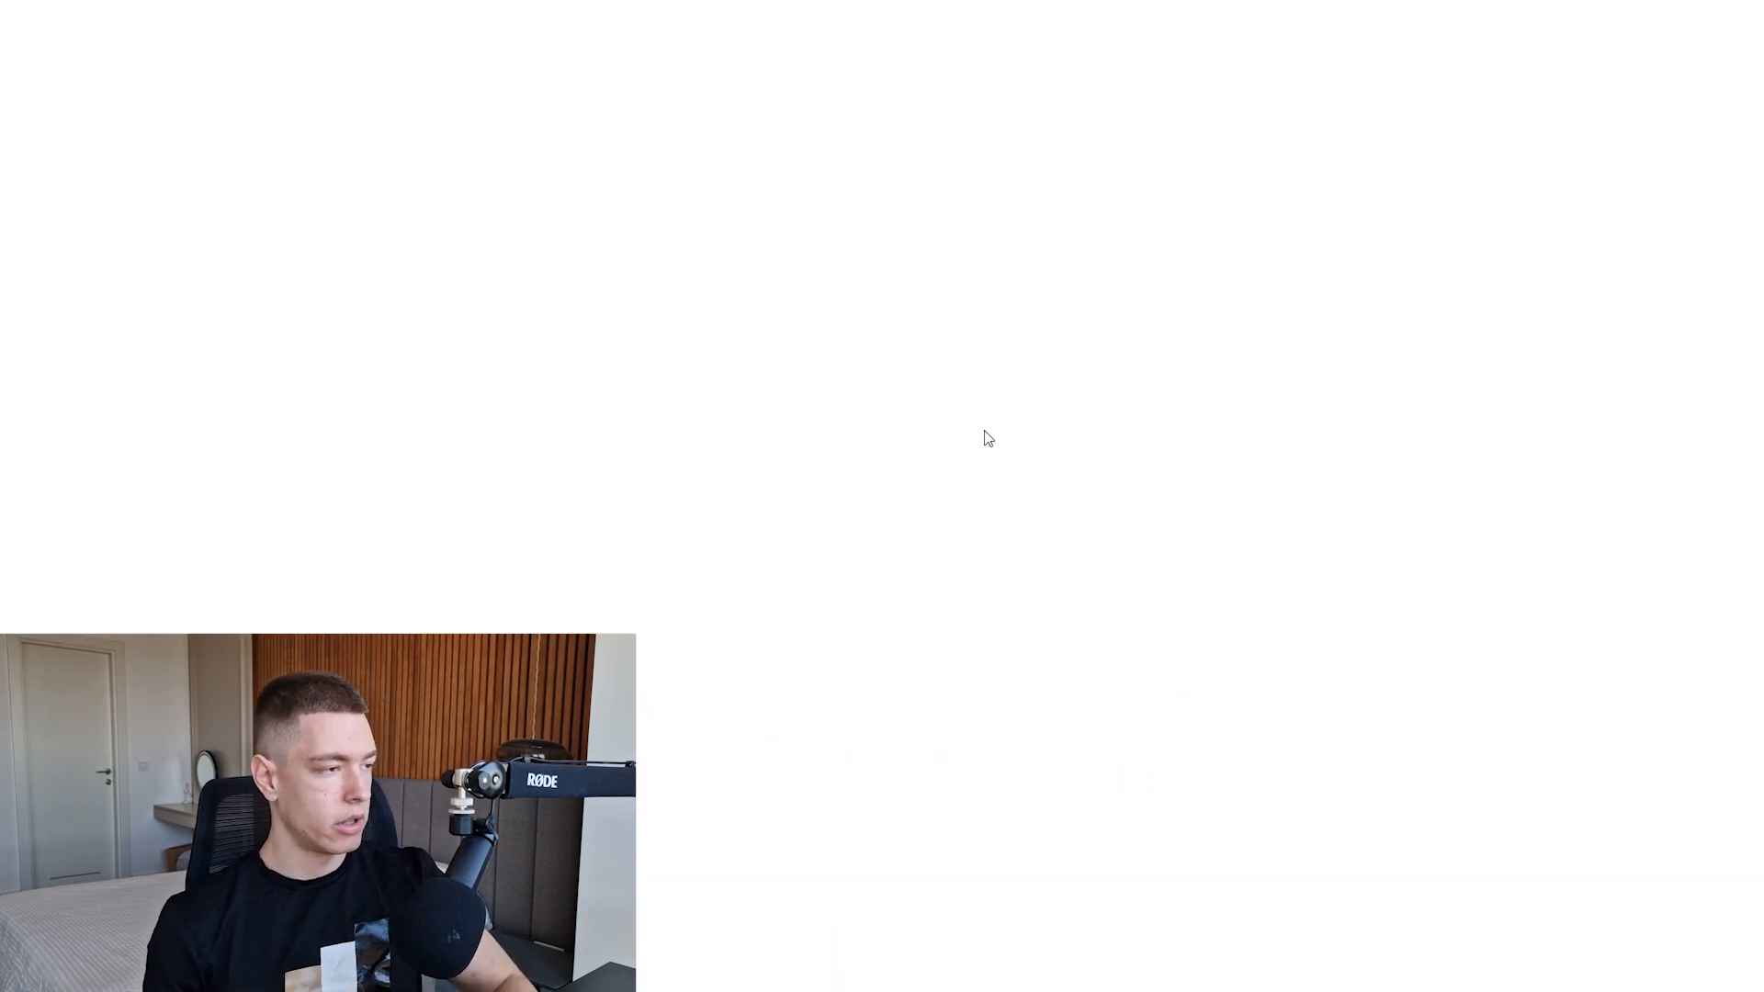
left_click(147, 55)
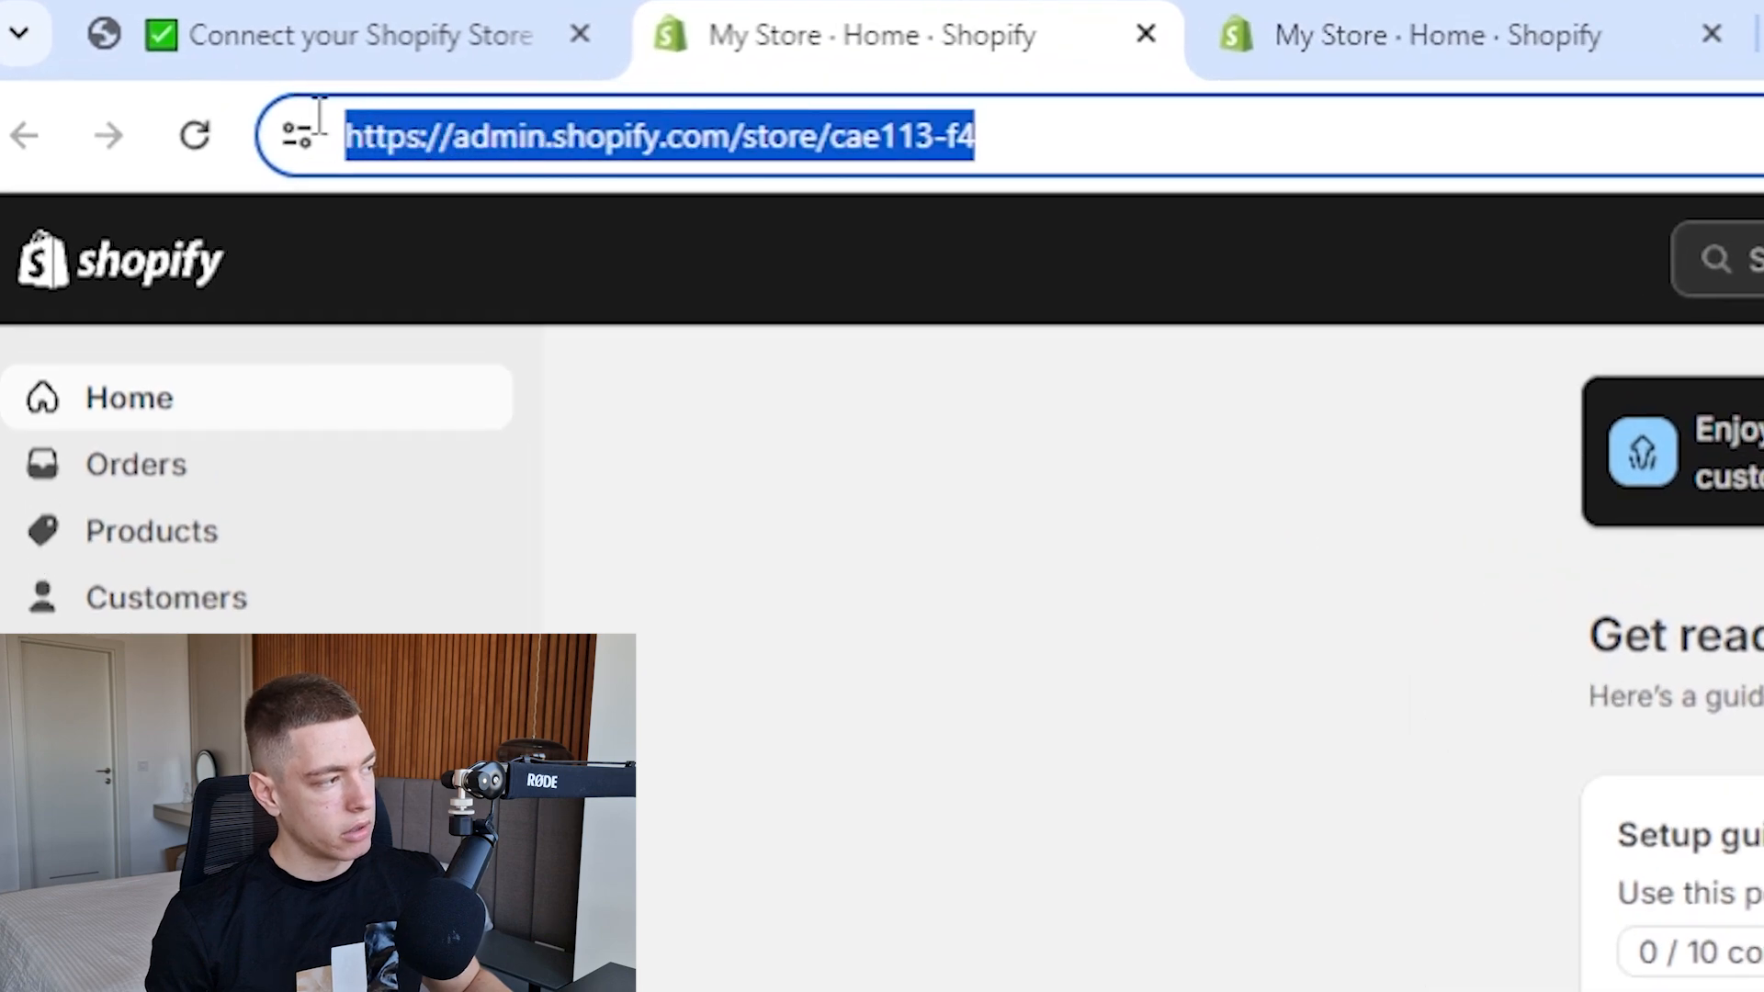
left_click(512, 31)
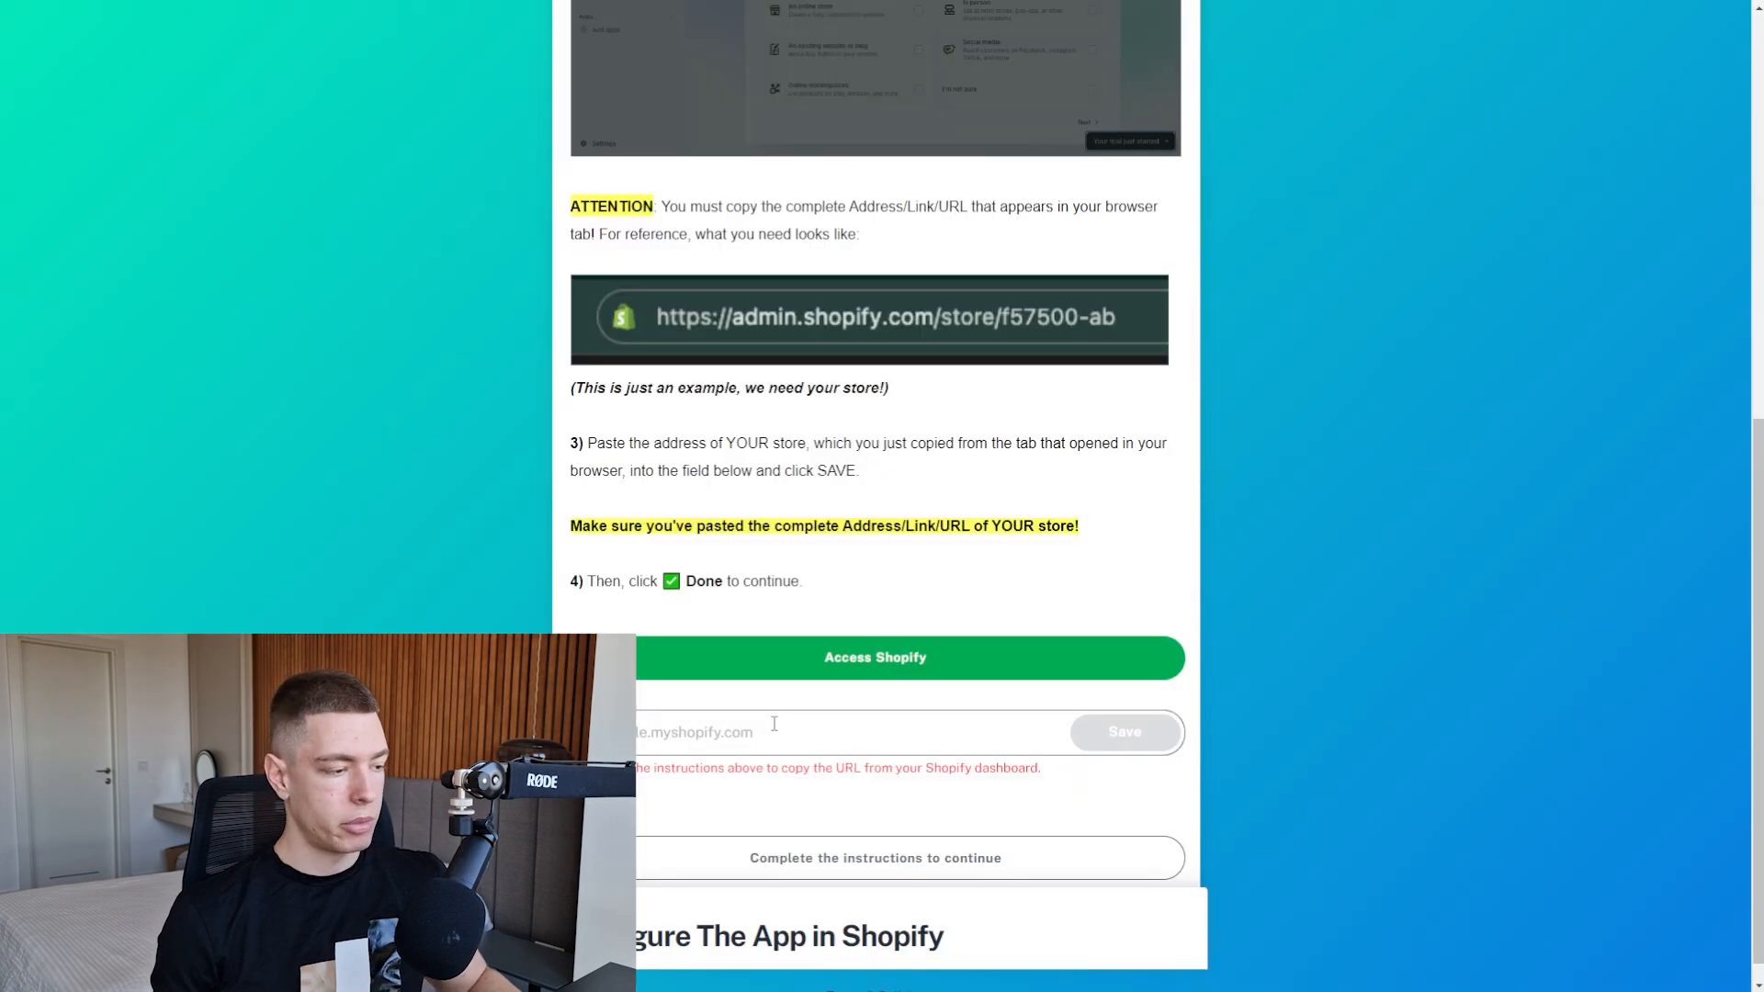
left_click(1125, 732)
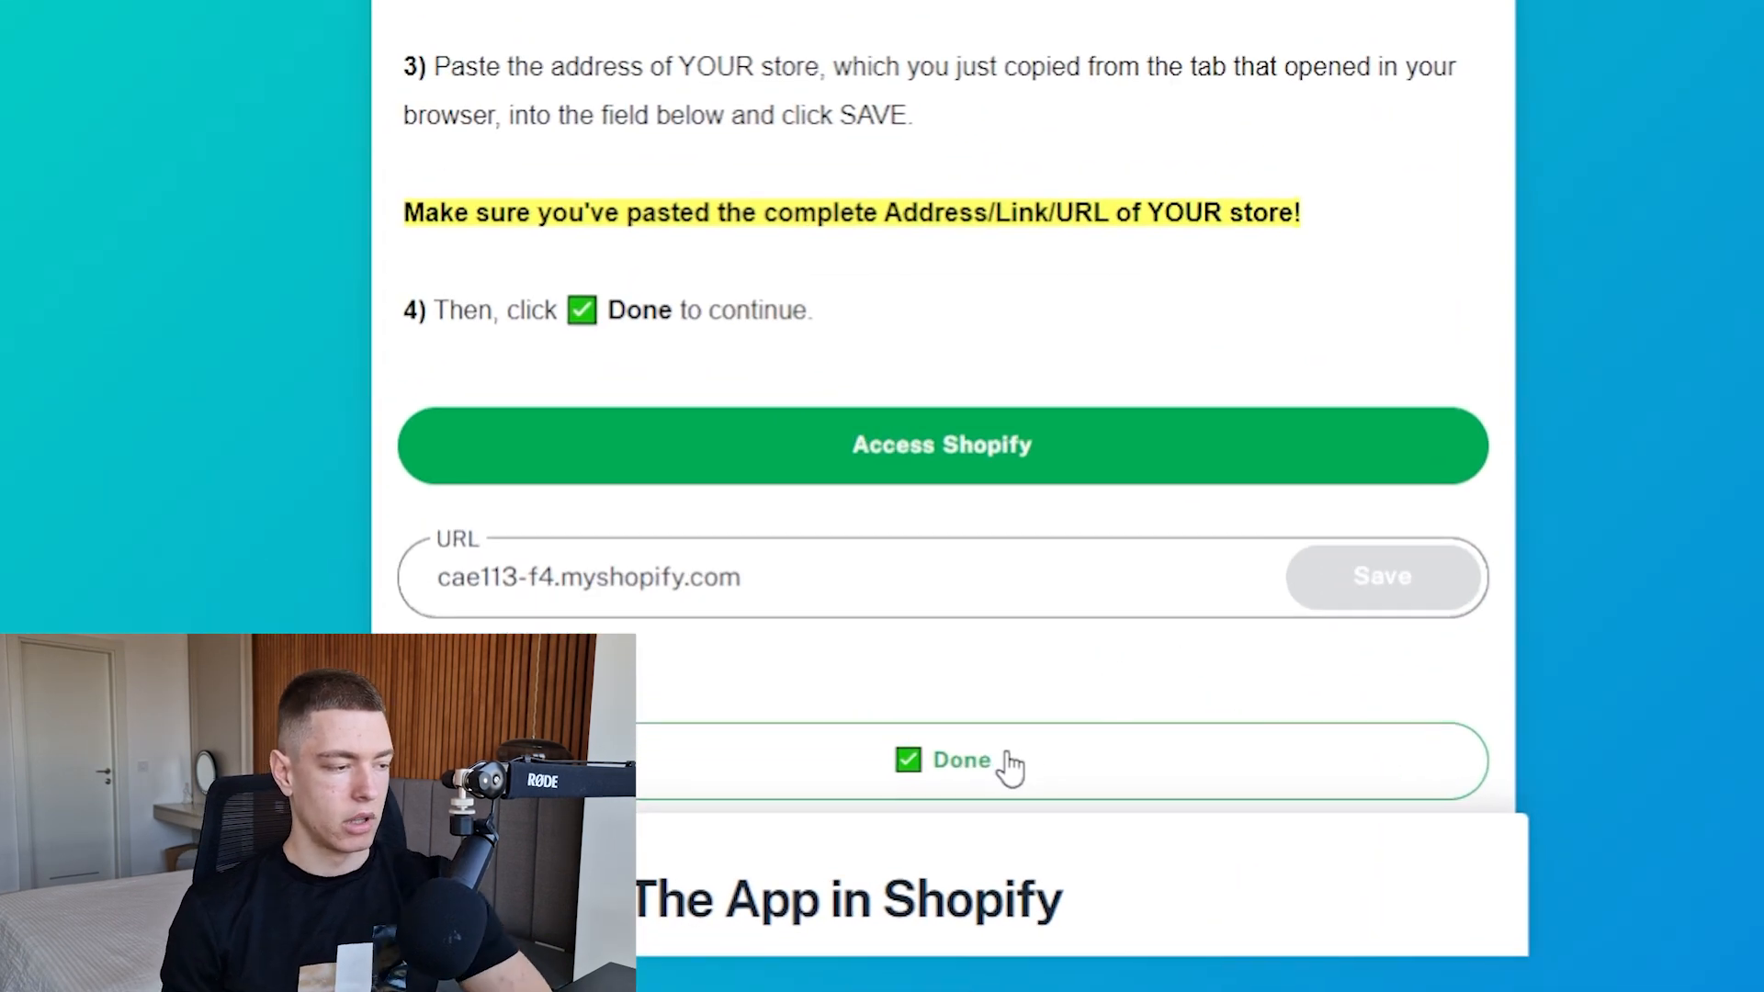
left_click(918, 858)
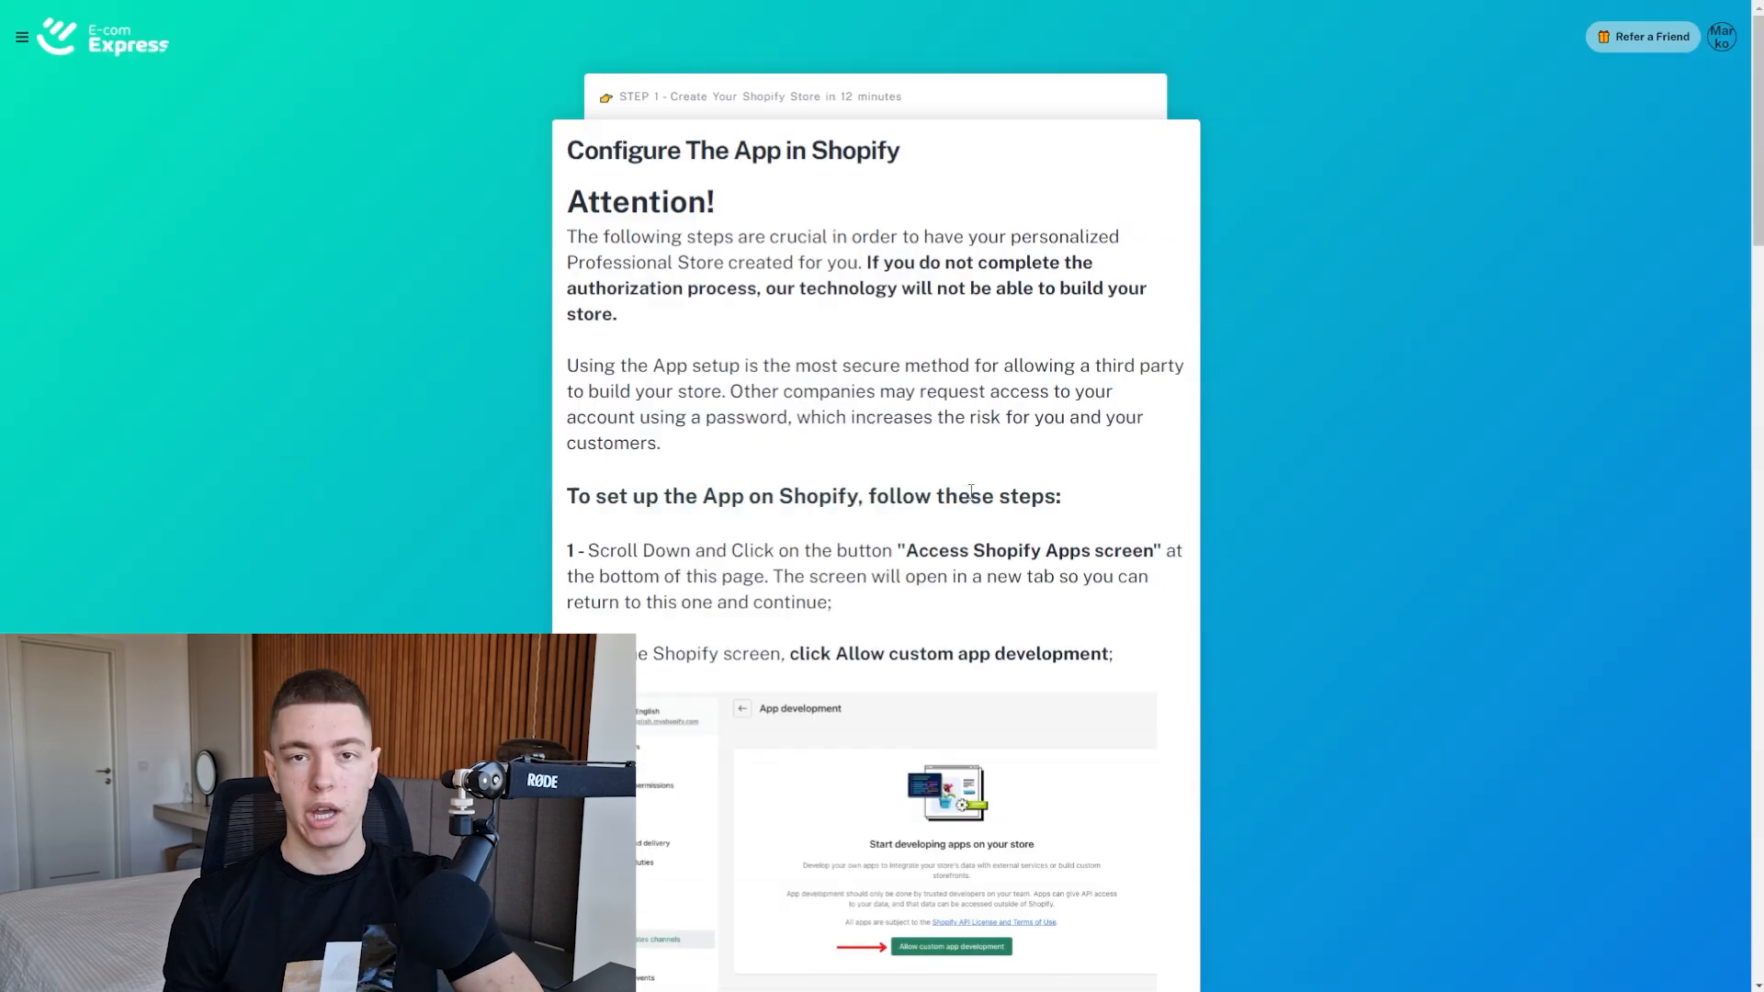
- Go through the app setup instructions to the Shopify Apps screen and allow custom app development on the store
scroll(993, 460, "down", 2)
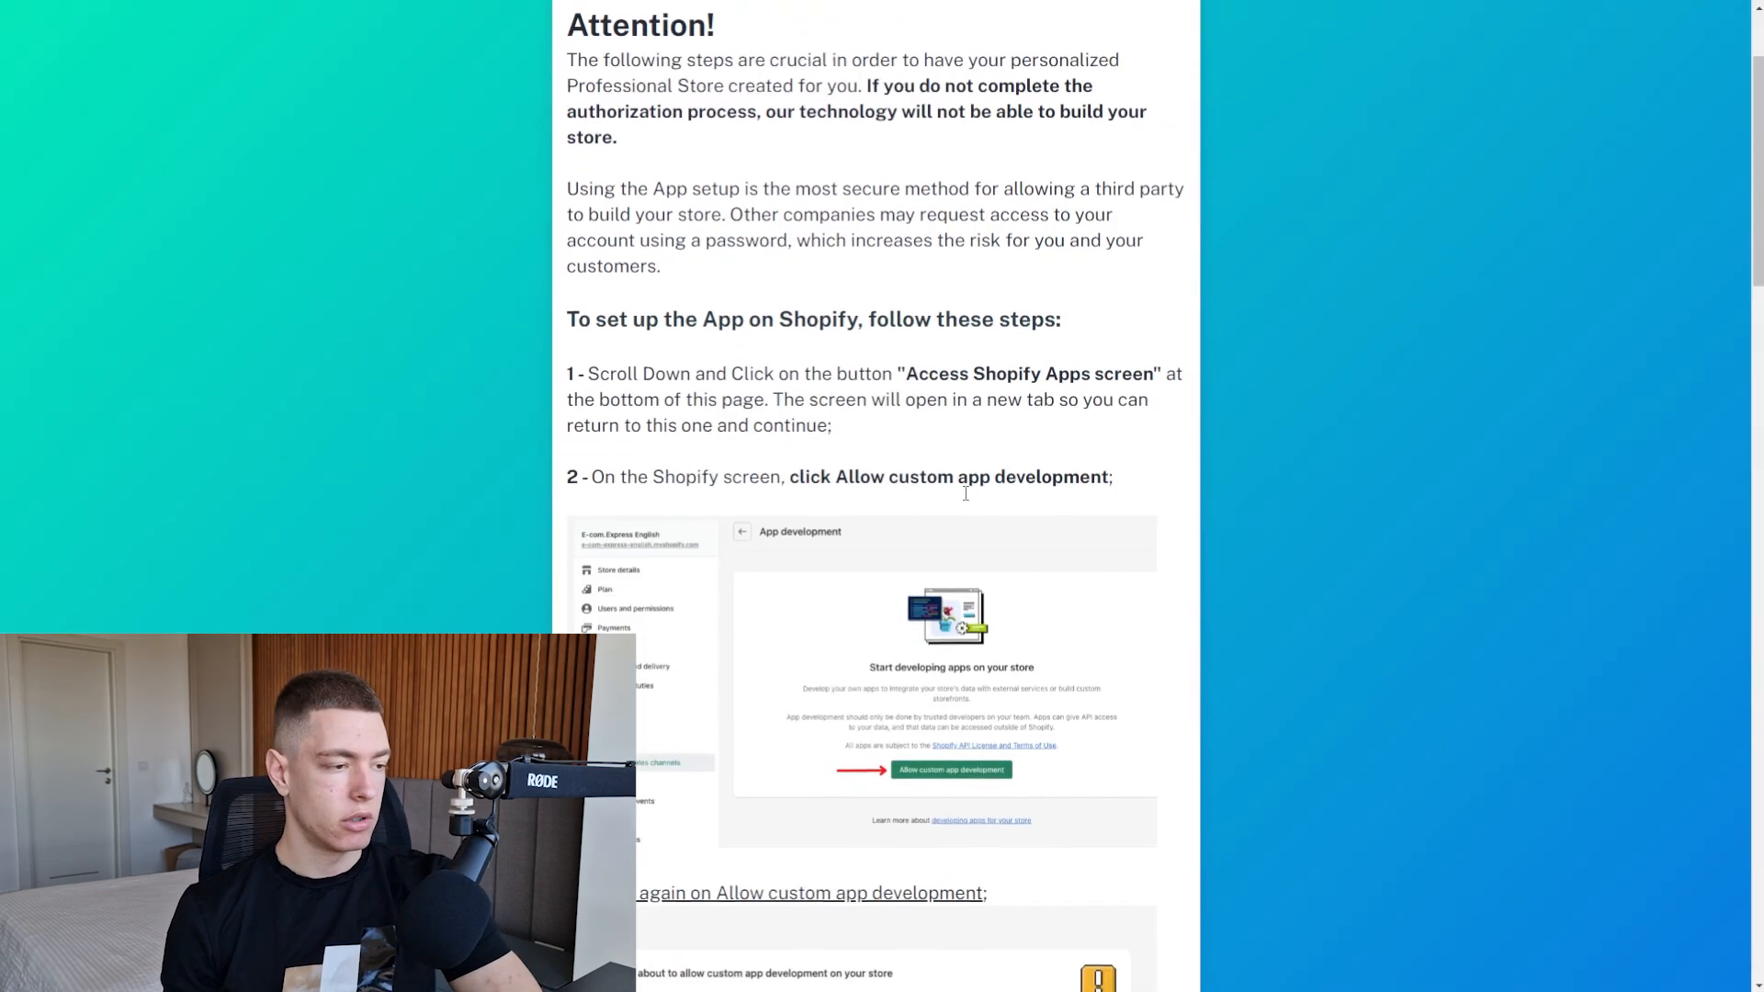
scroll(993, 463, "down", 1)
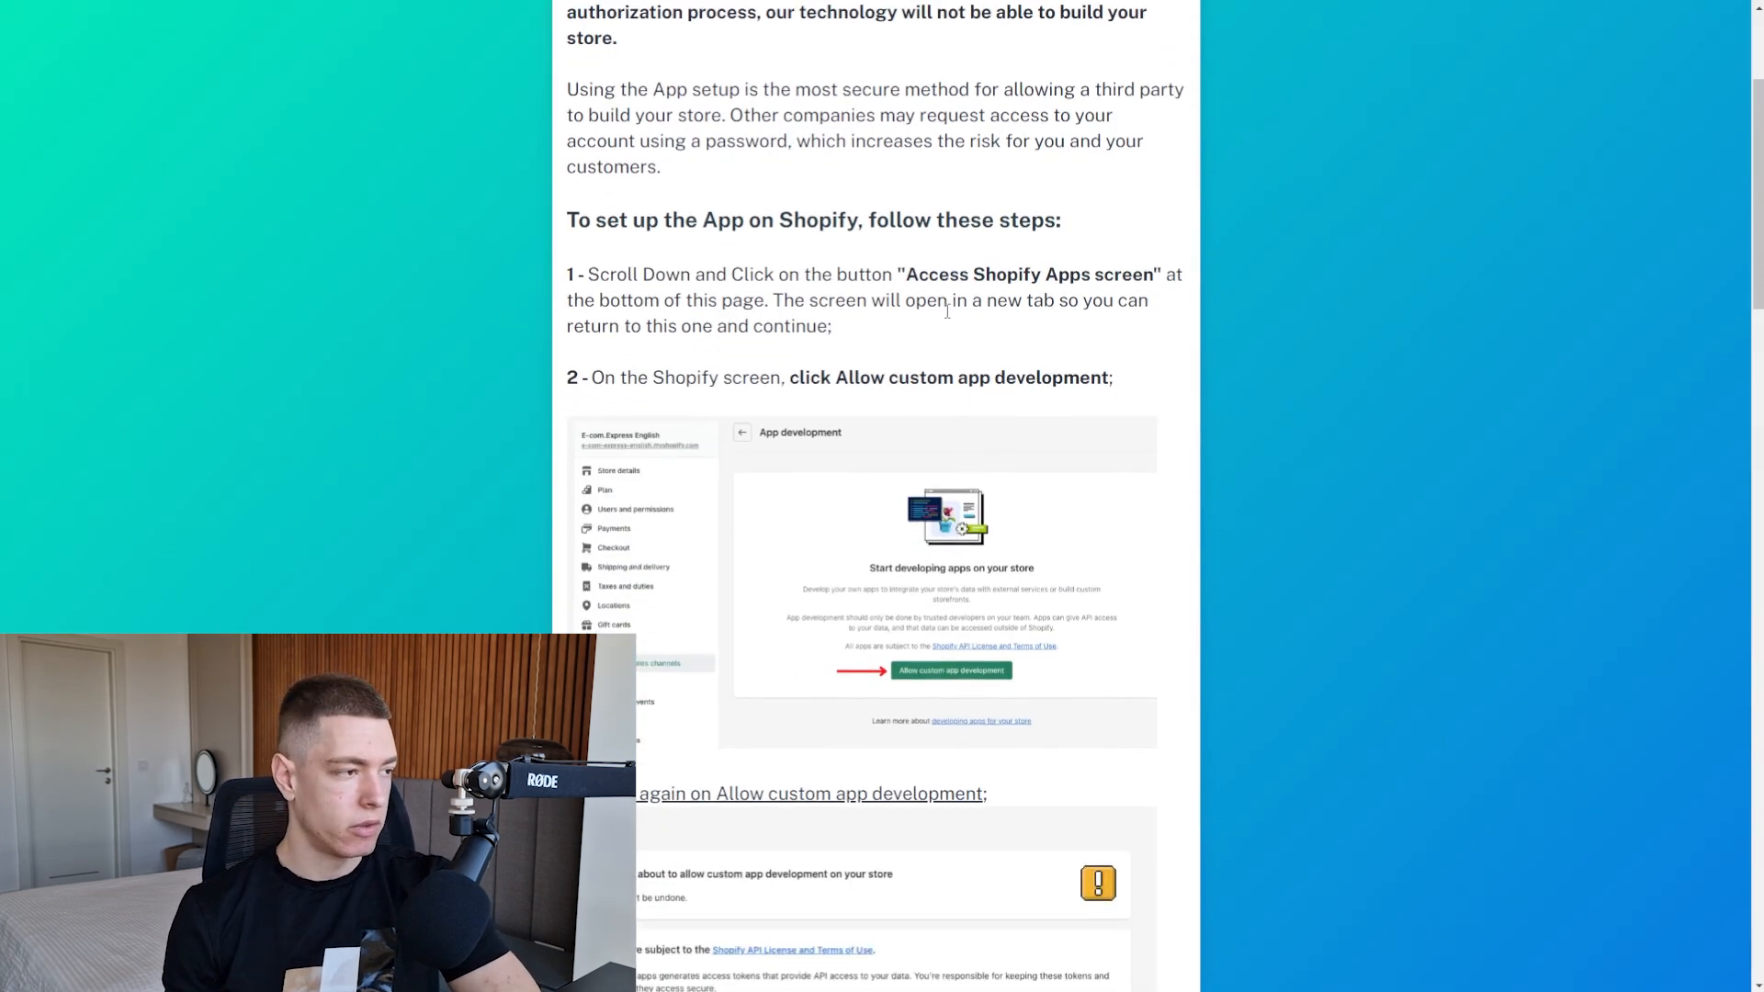
scroll(947, 312, "up", 1)
scroll(873, 551, "down", 15)
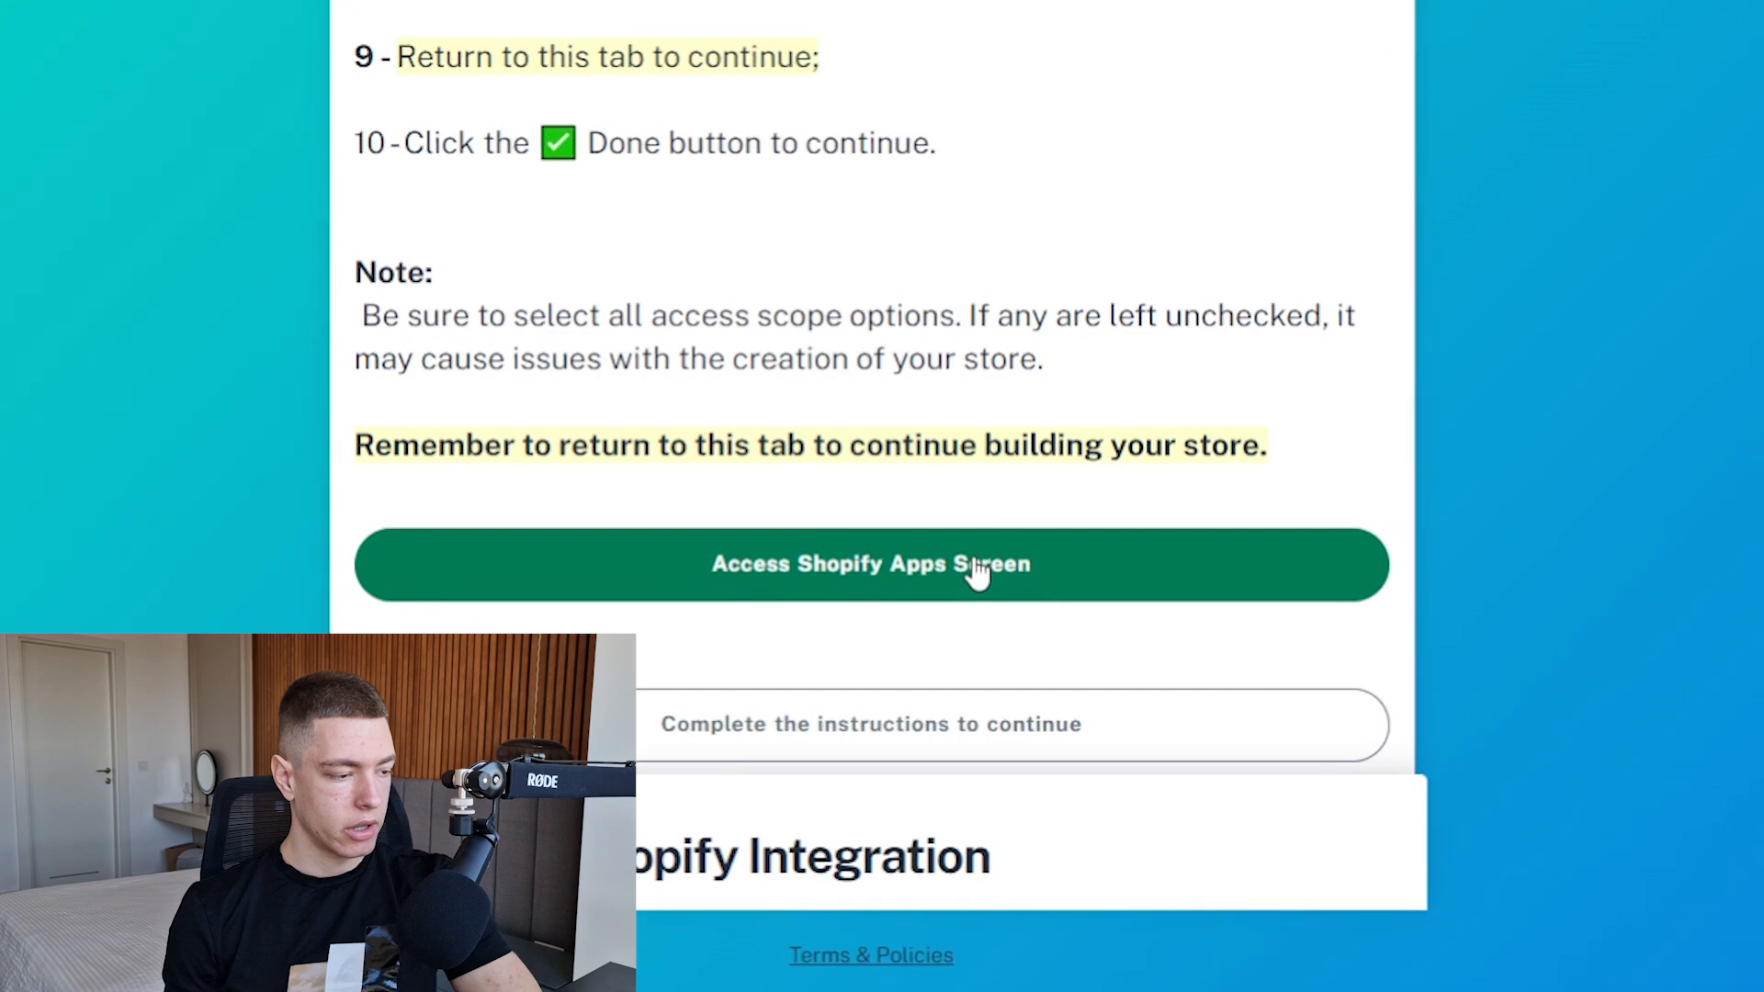
left_click(1015, 570)
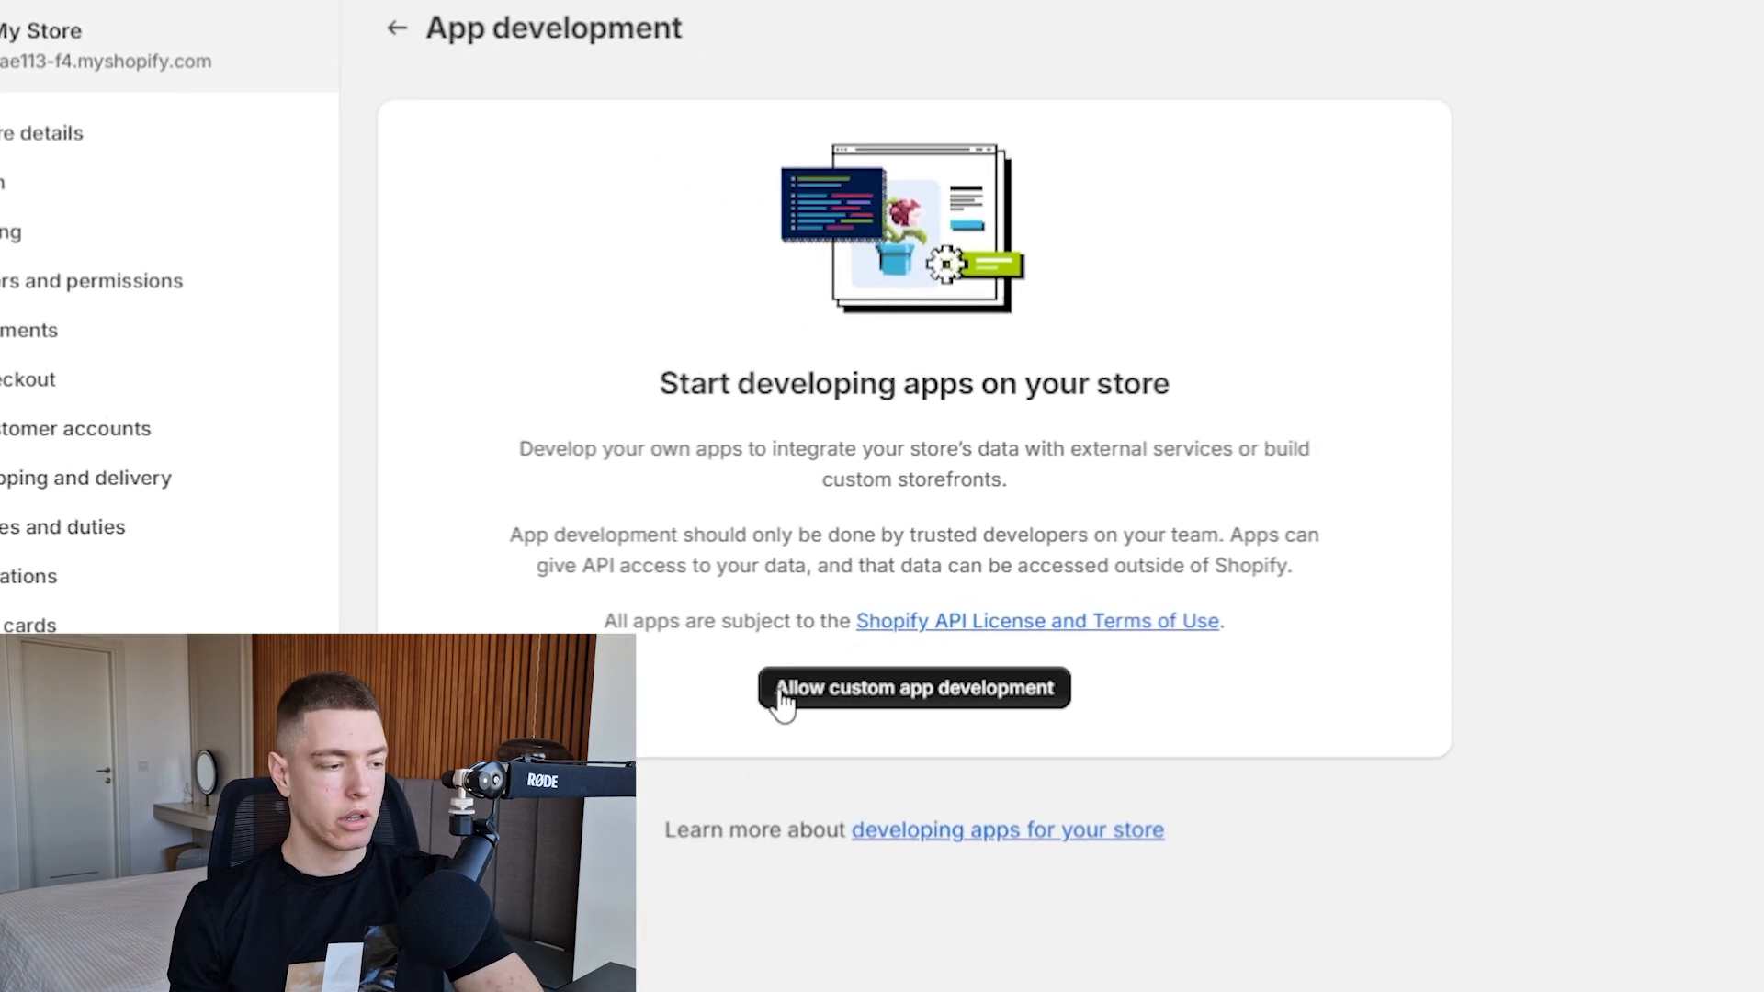
left_click(955, 698)
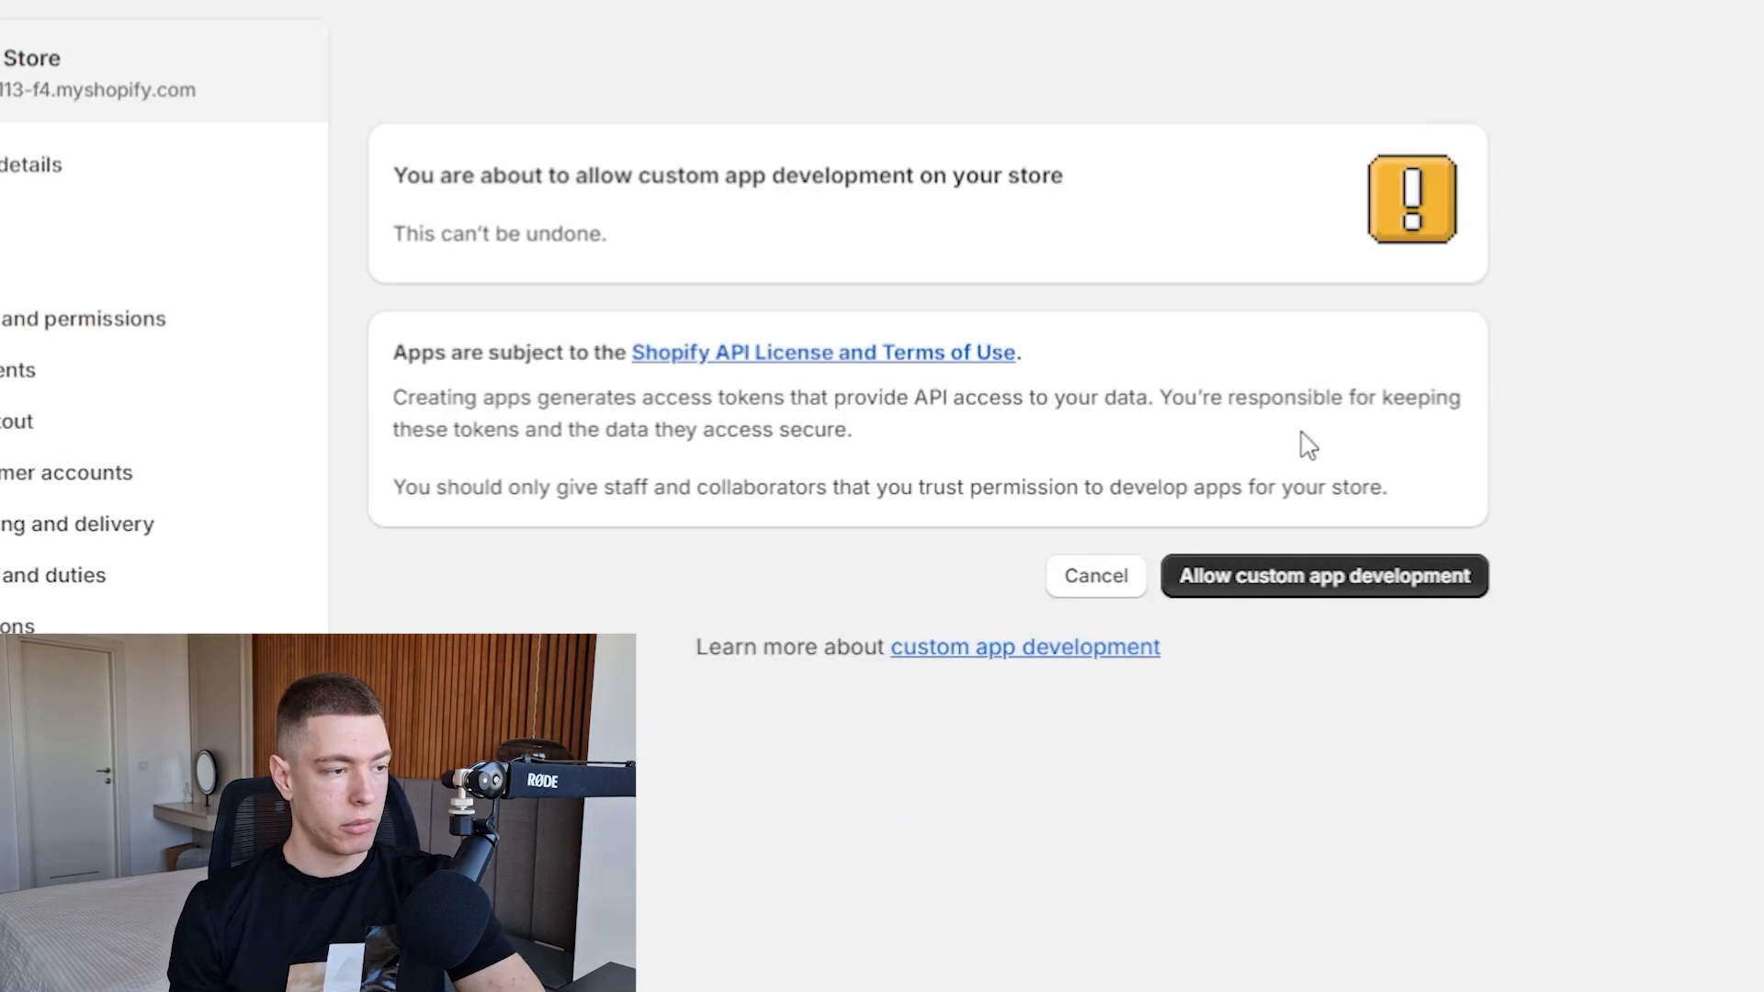
left_click(1381, 583)
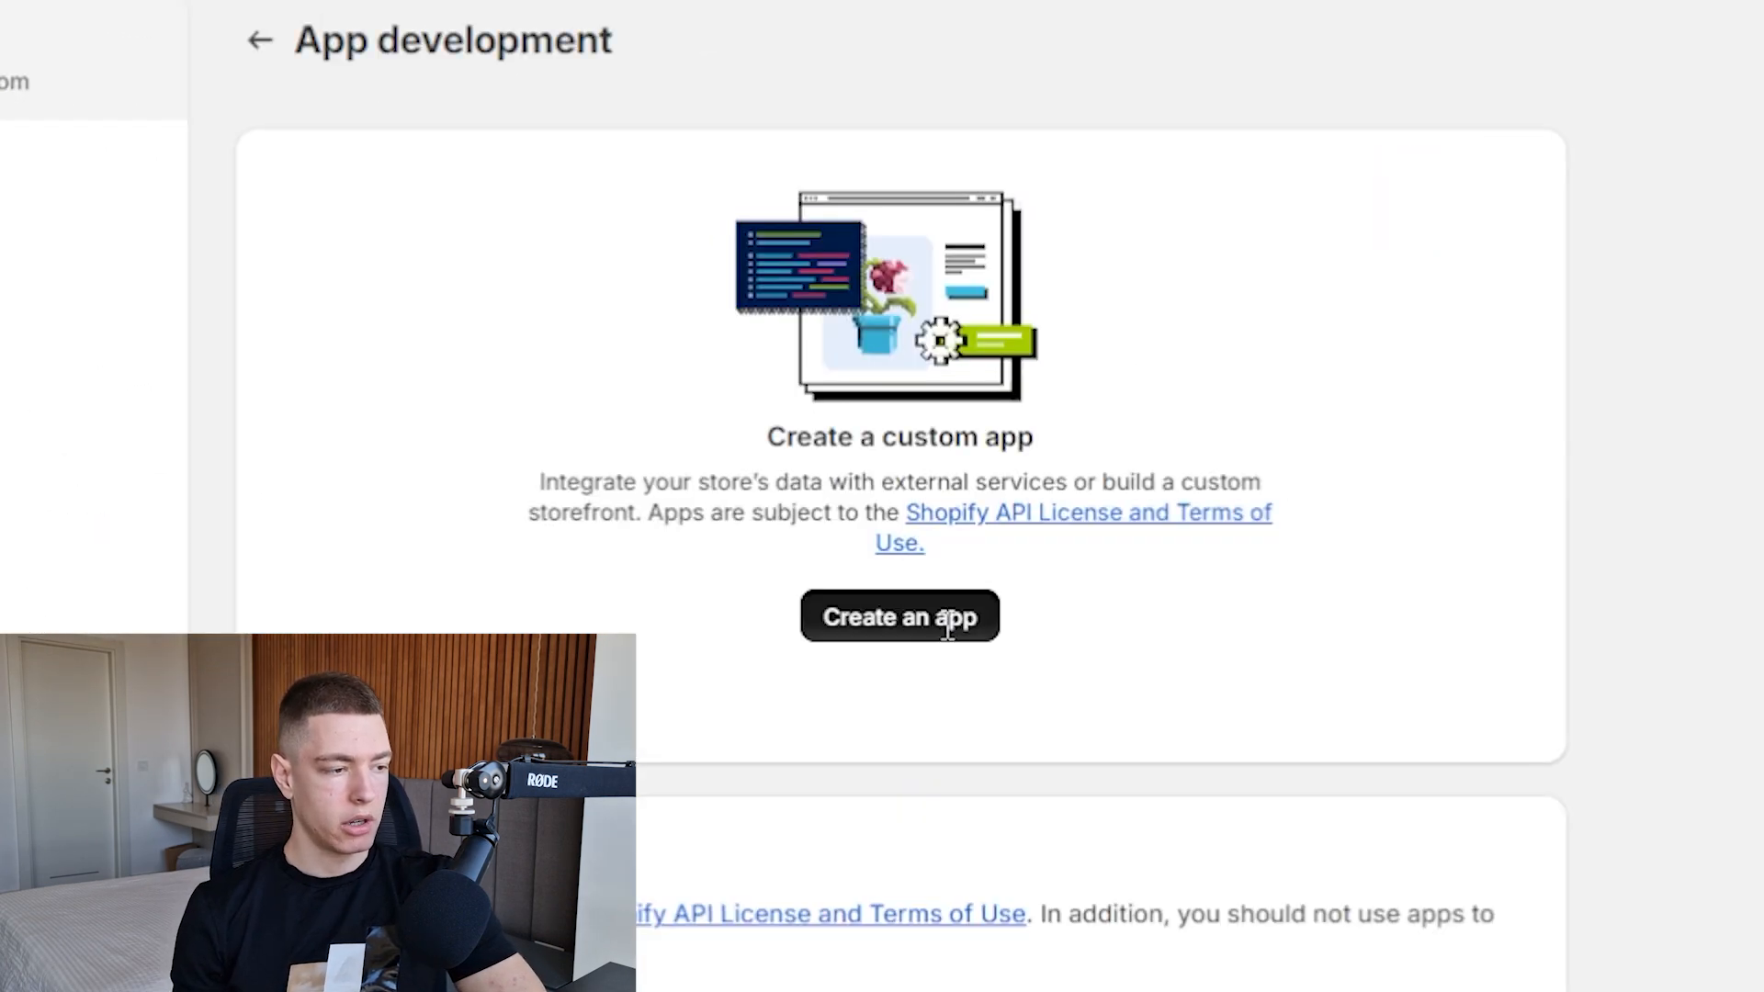
- Create a custom app named e-com.express, copying the name from the setup instructions
left_click(947, 624)
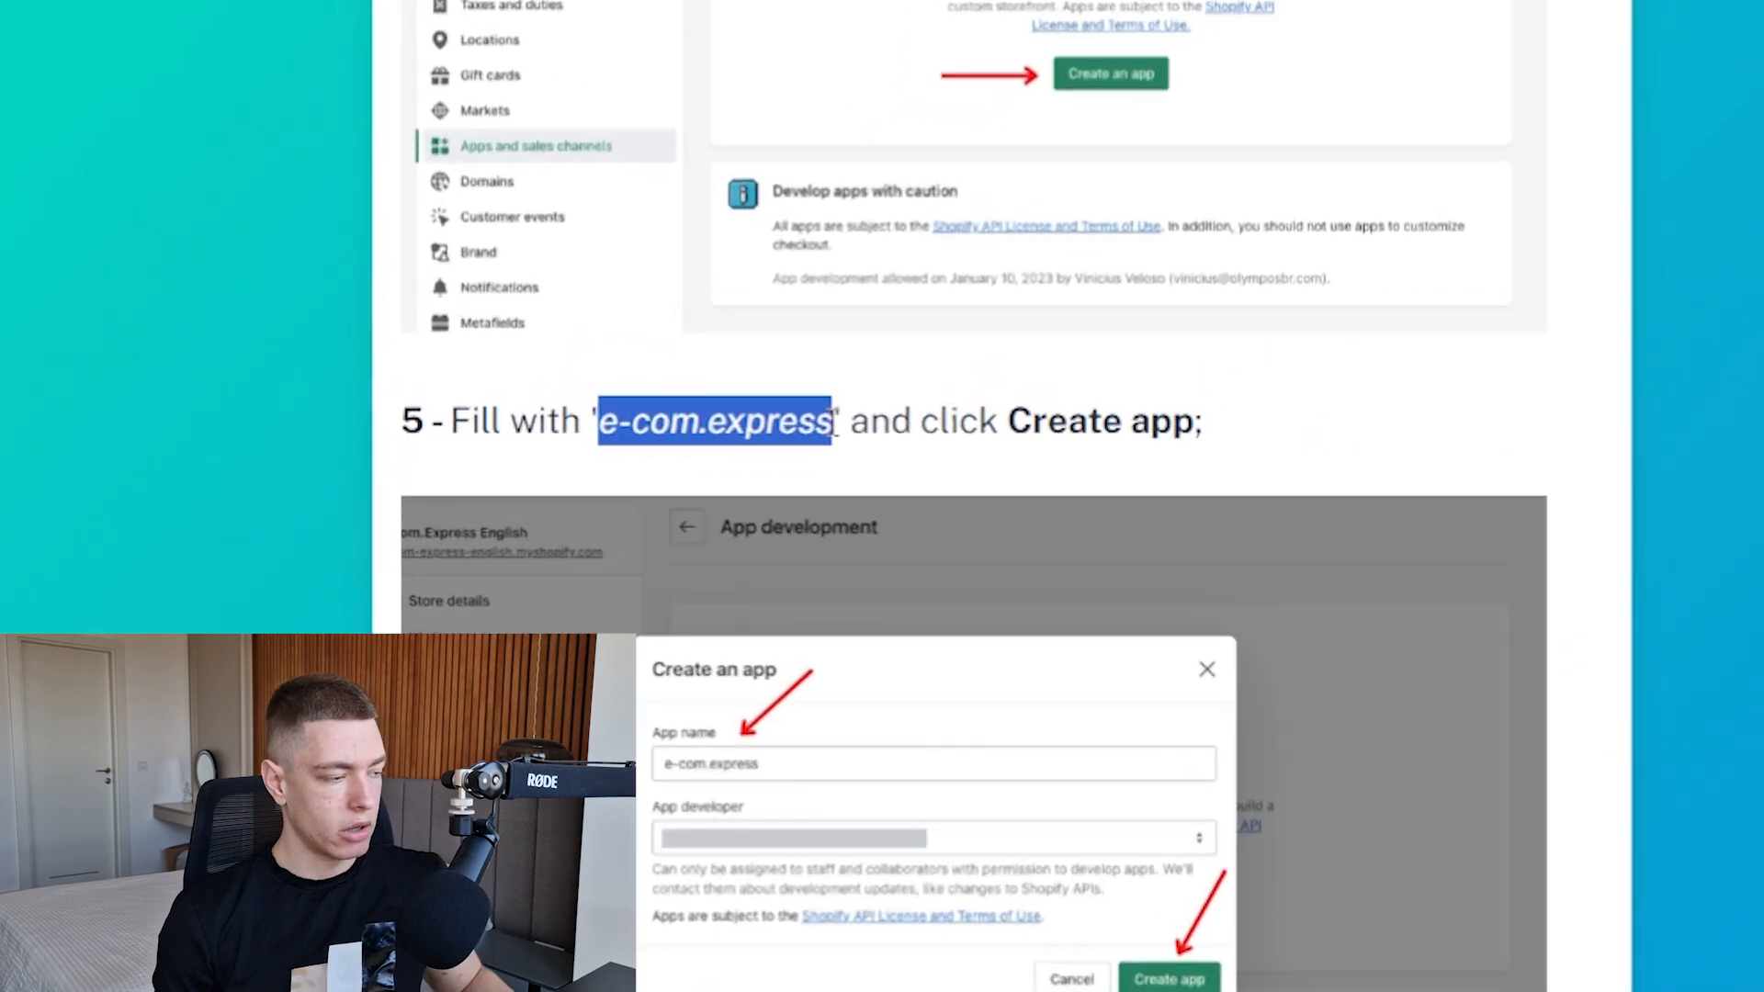
left_click(923, 420)
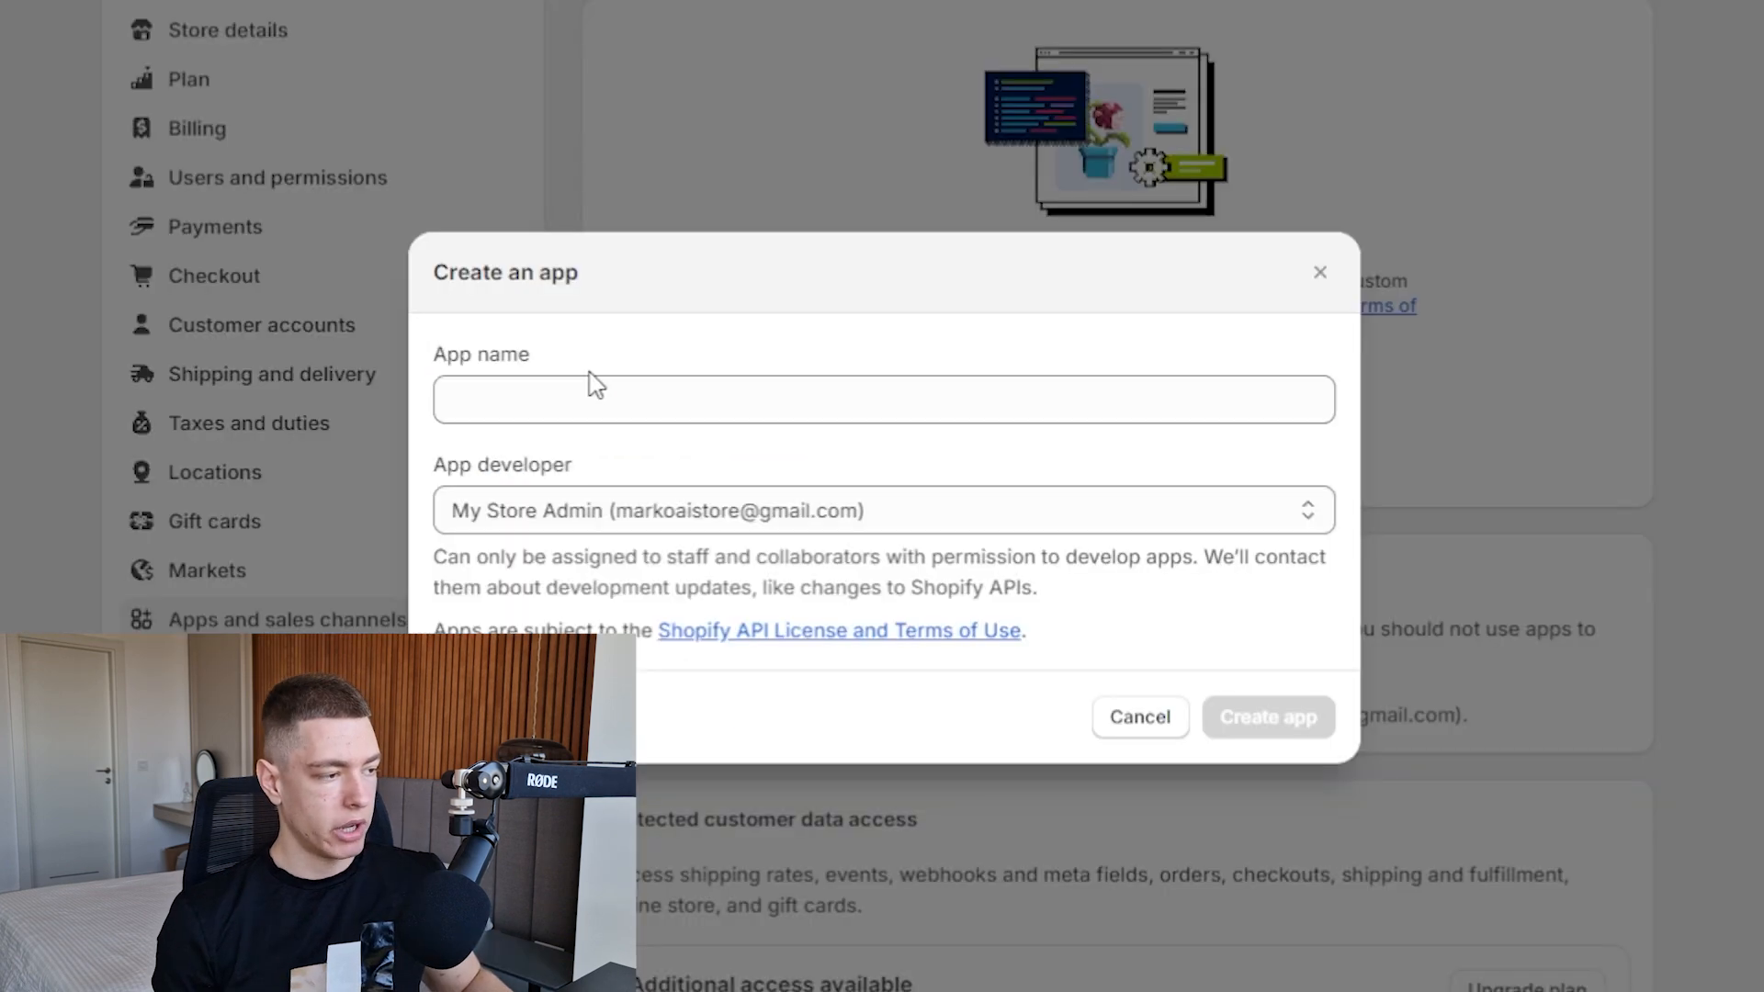
left_click(602, 395)
type("e-com.express")
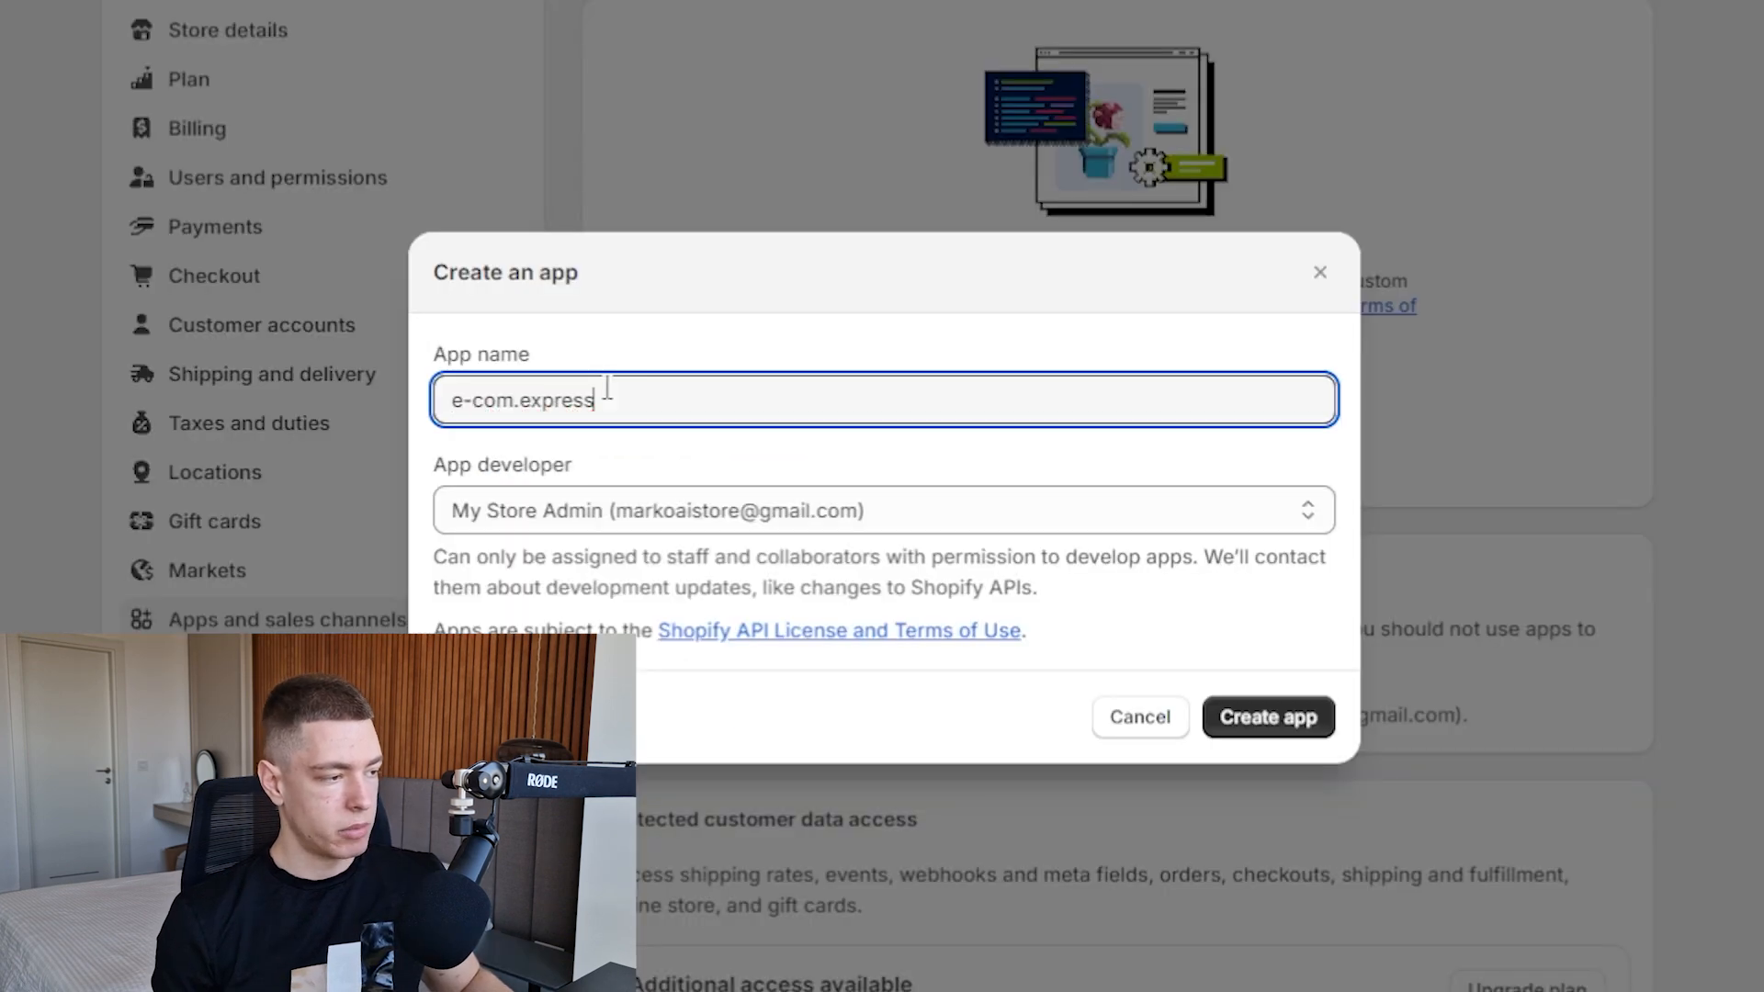
left_click(560, 421)
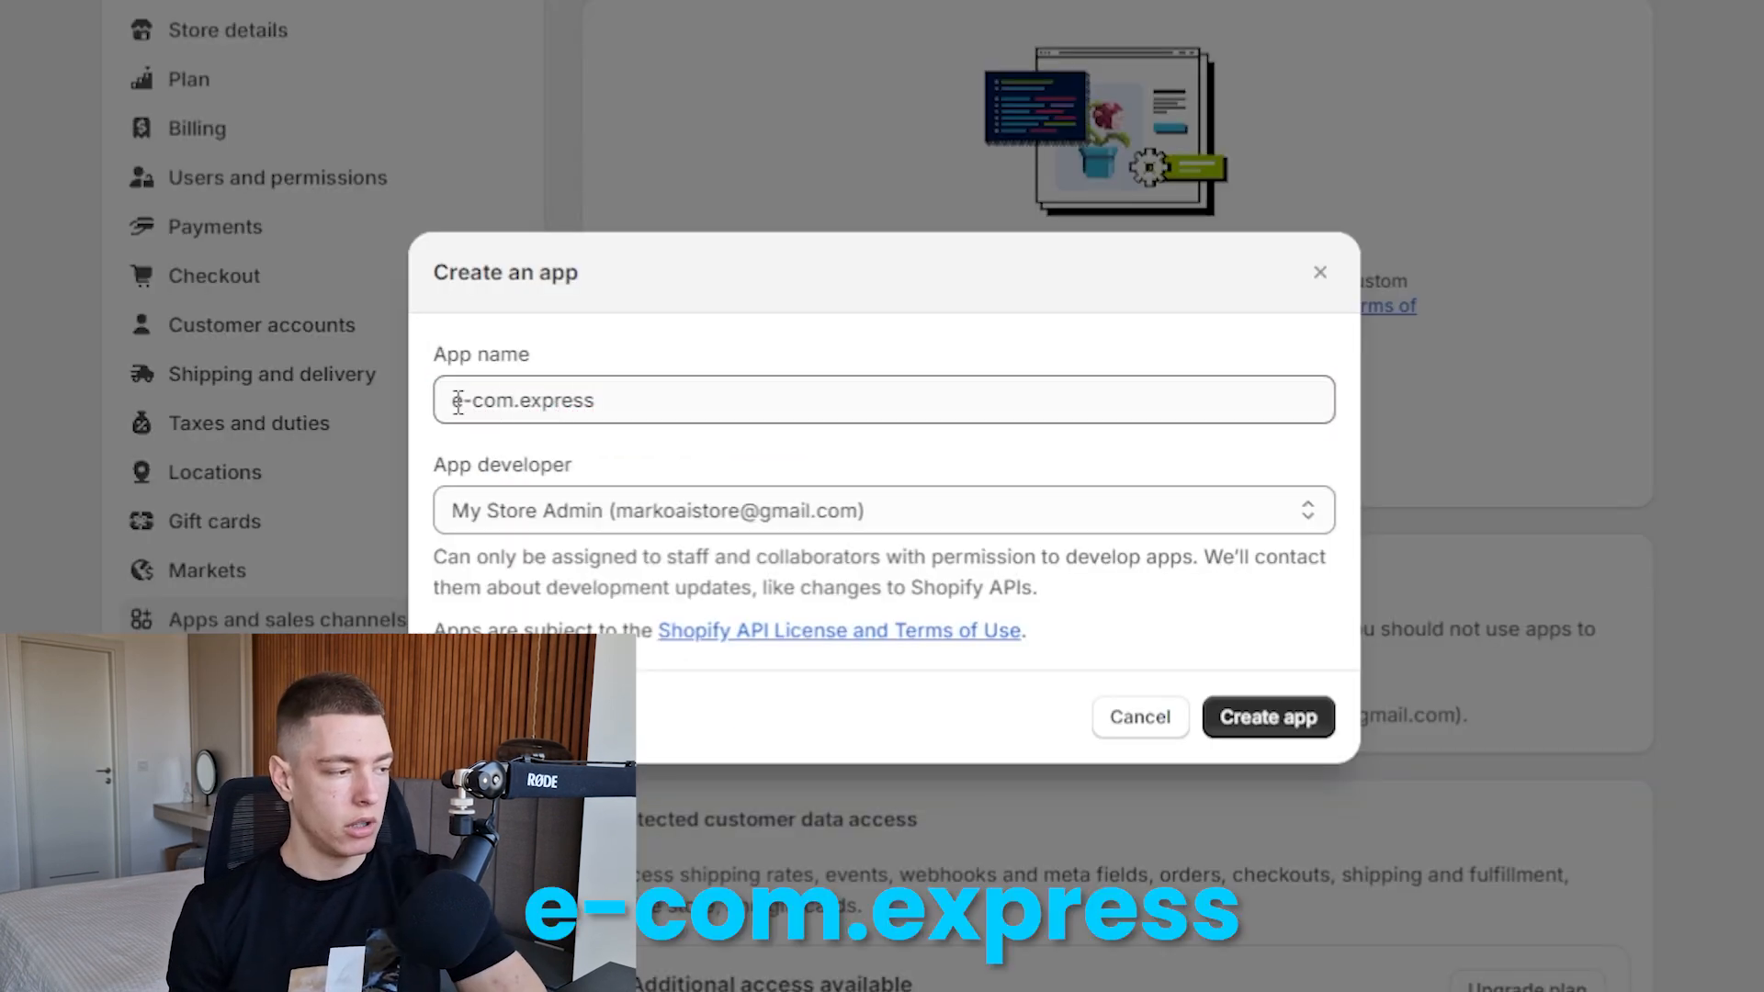
left_click_drag(452, 400, 464, 401)
left_click(1304, 718)
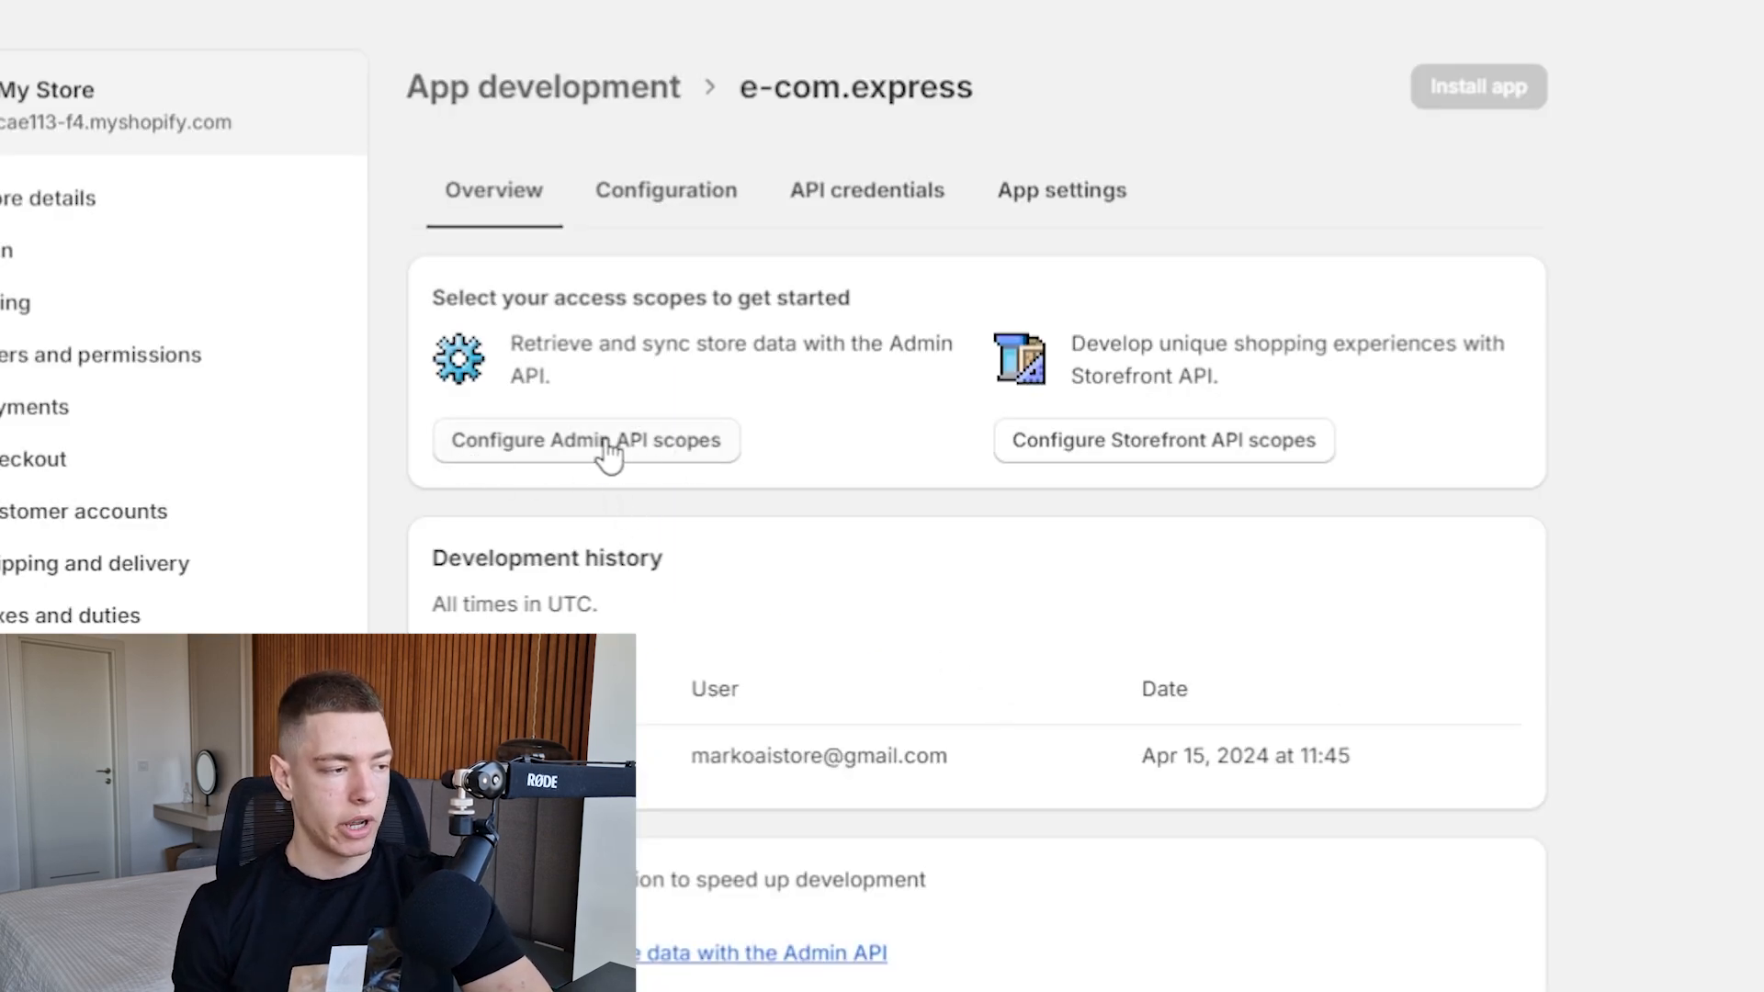
- Select every read and write Admin API access scope for the e-com.express app
left_click(632, 443)
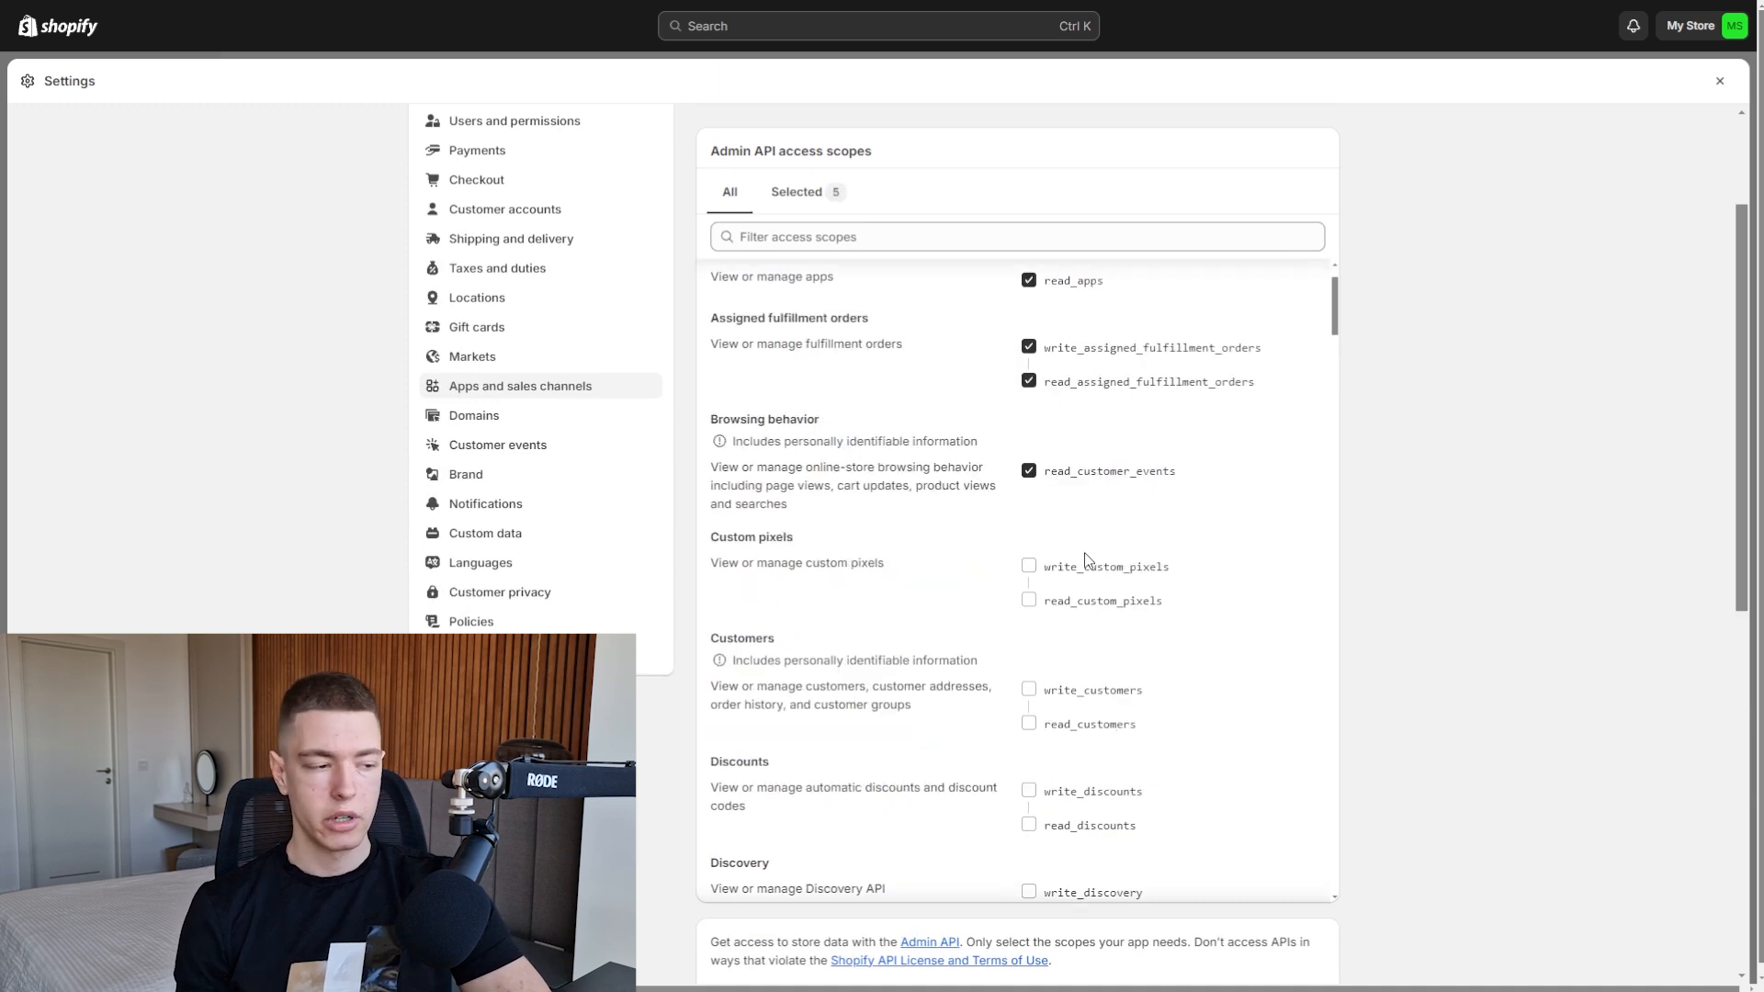
left_click(1088, 690)
scroll(1076, 605, "down", 3)
left_click(1072, 516)
scroll(1075, 532, "down", 2)
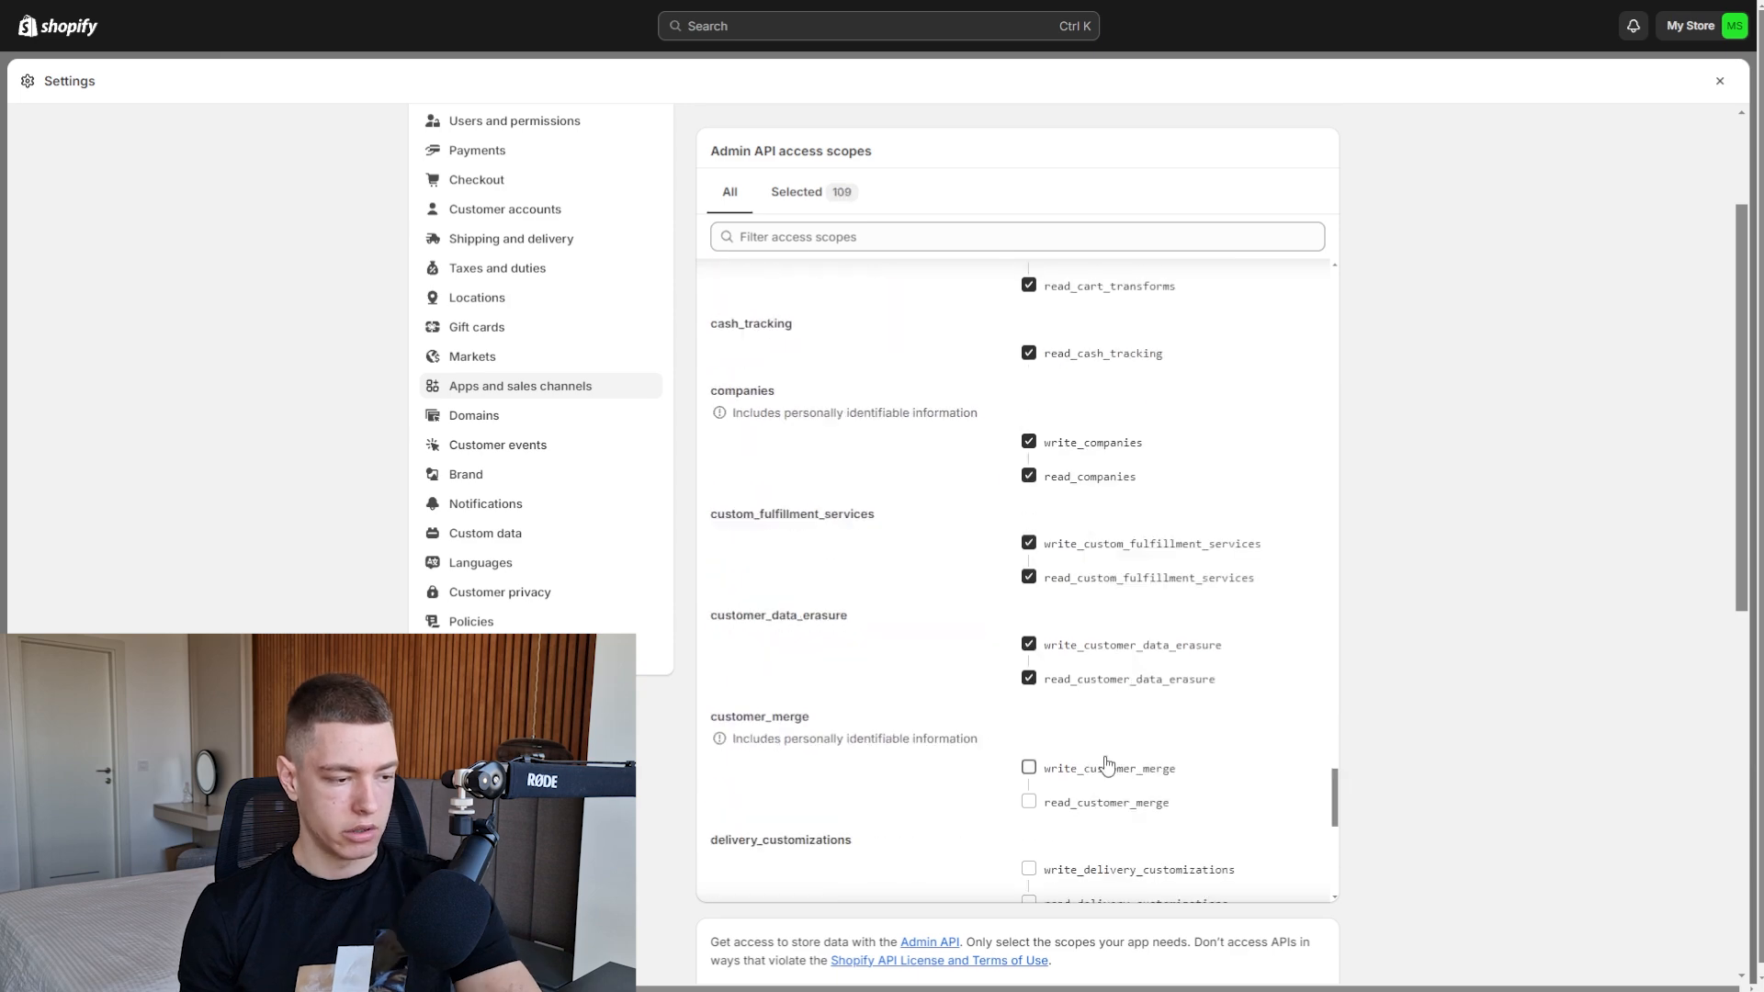
left_click(1098, 767)
scroll(1095, 661, "down", 3)
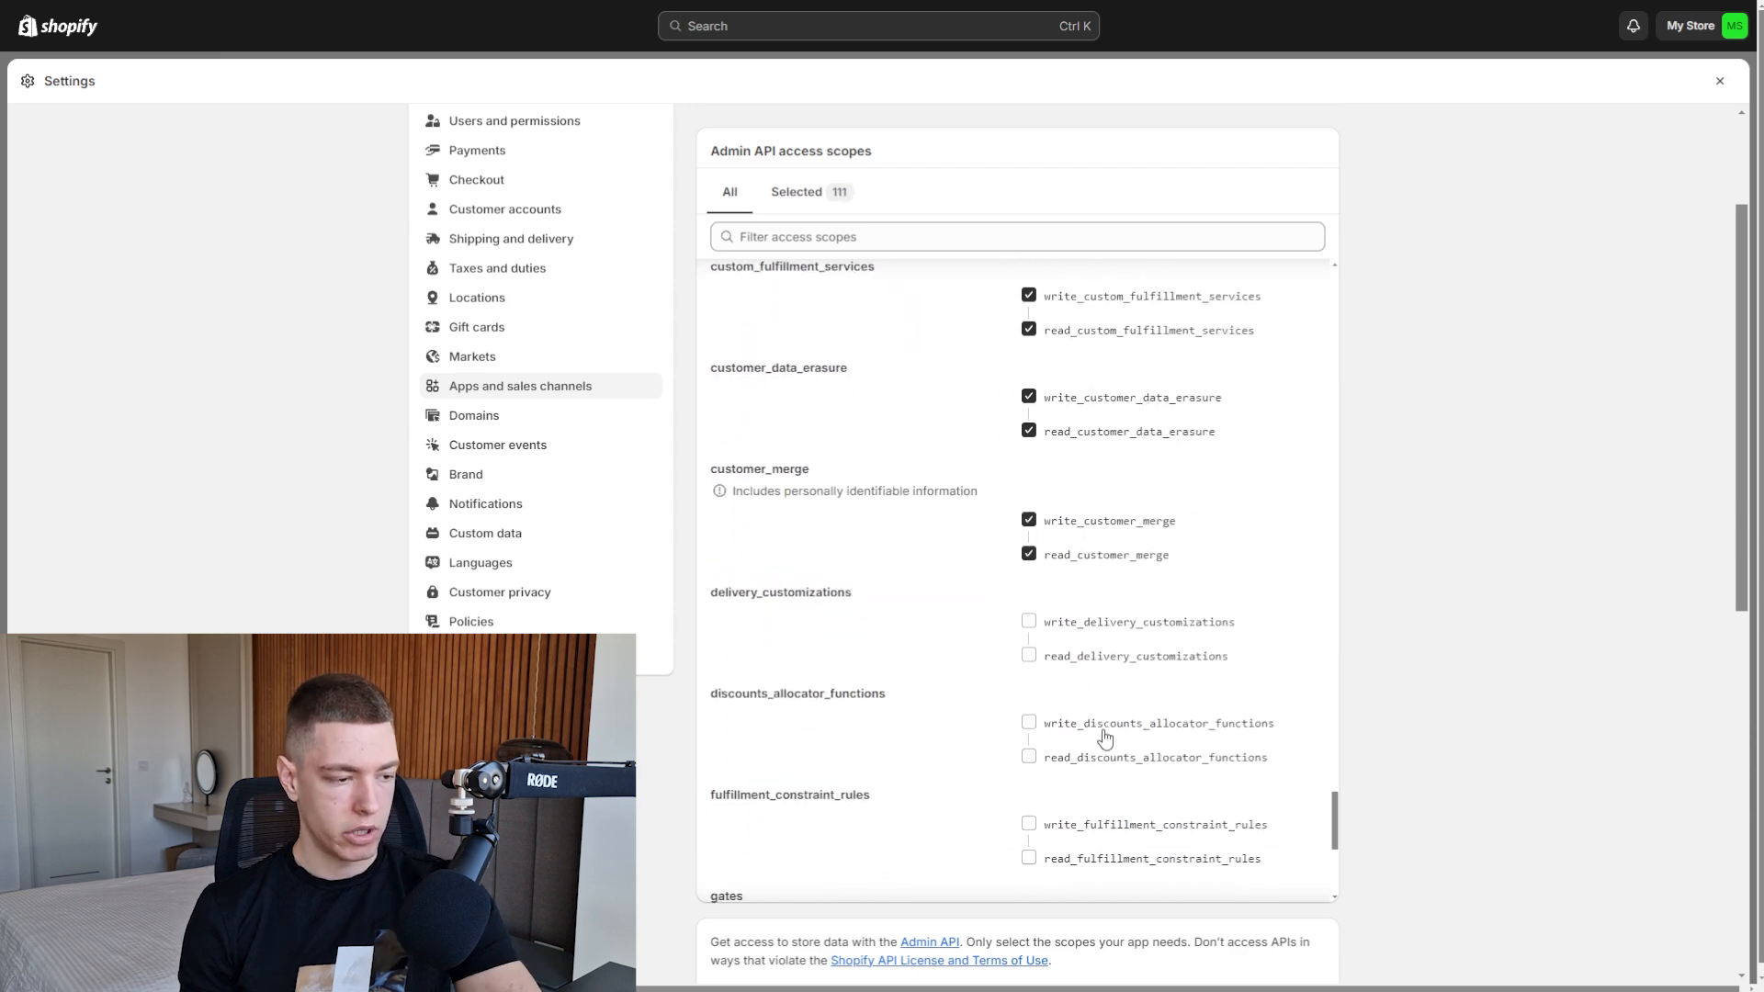
left_click(1098, 694)
scroll(1097, 693, "down", 1)
scroll(1098, 703, "down", 1)
left_click(1099, 707)
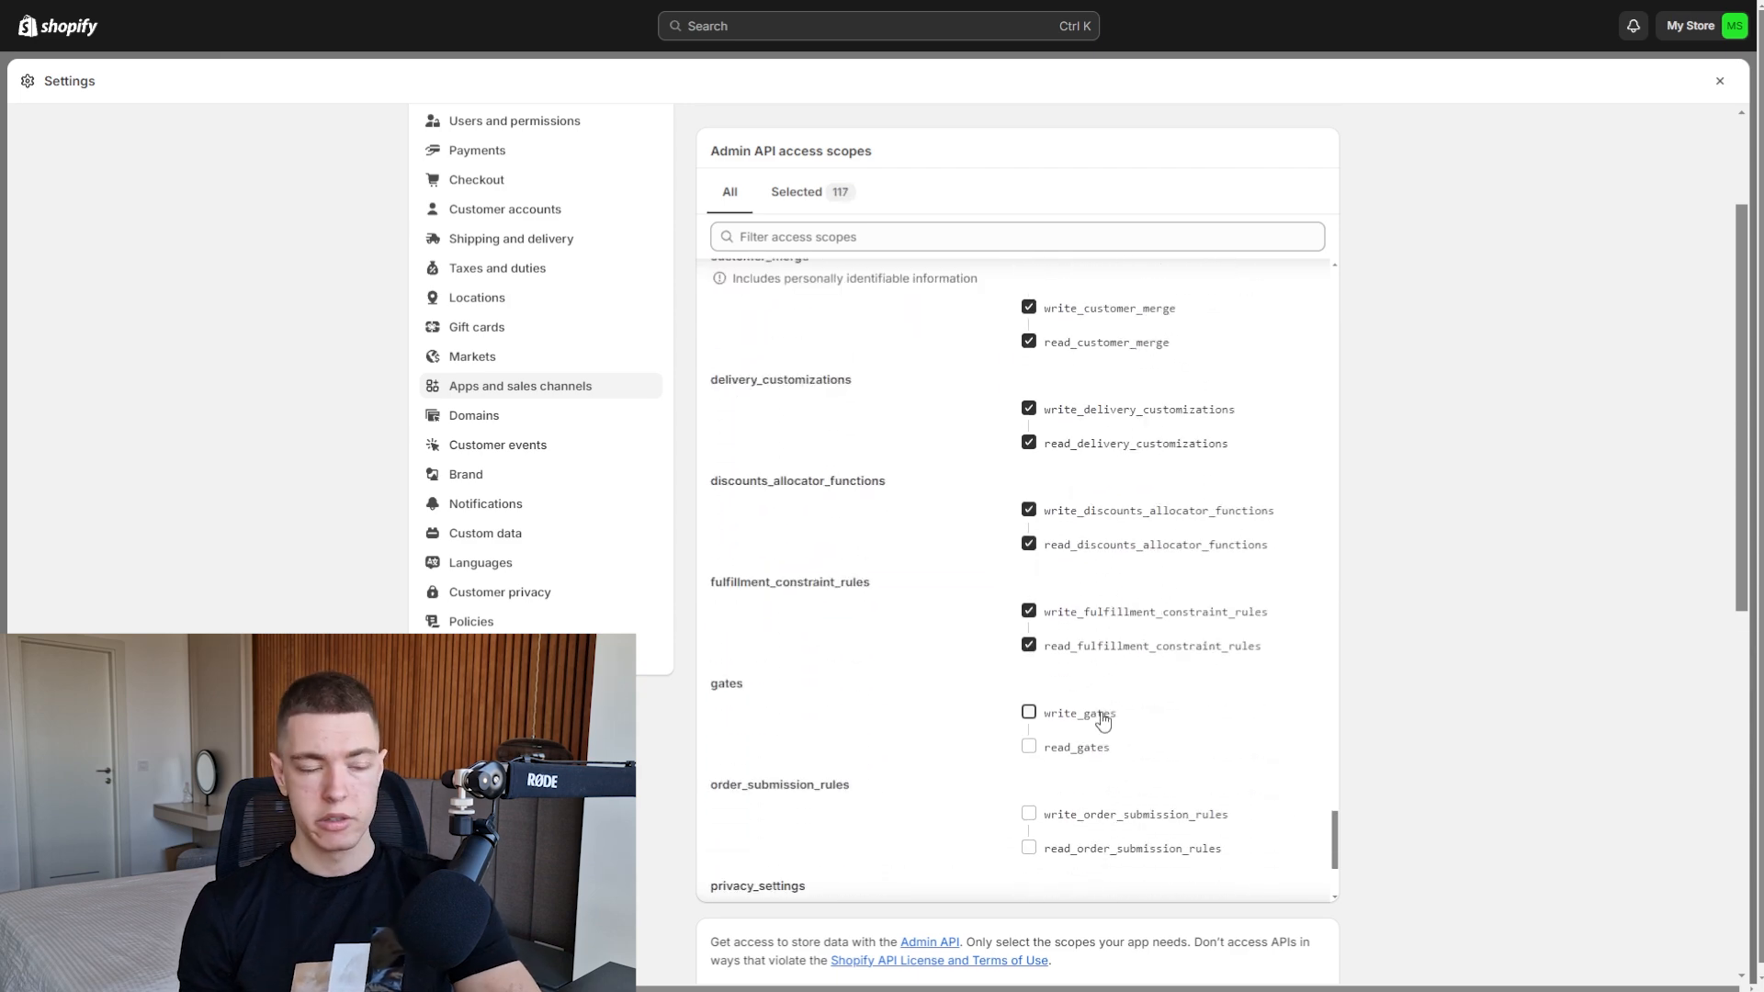
left_click(1102, 717)
scroll(1106, 720, "down", 2)
left_click(1121, 733)
scroll(1122, 726, "down", 1)
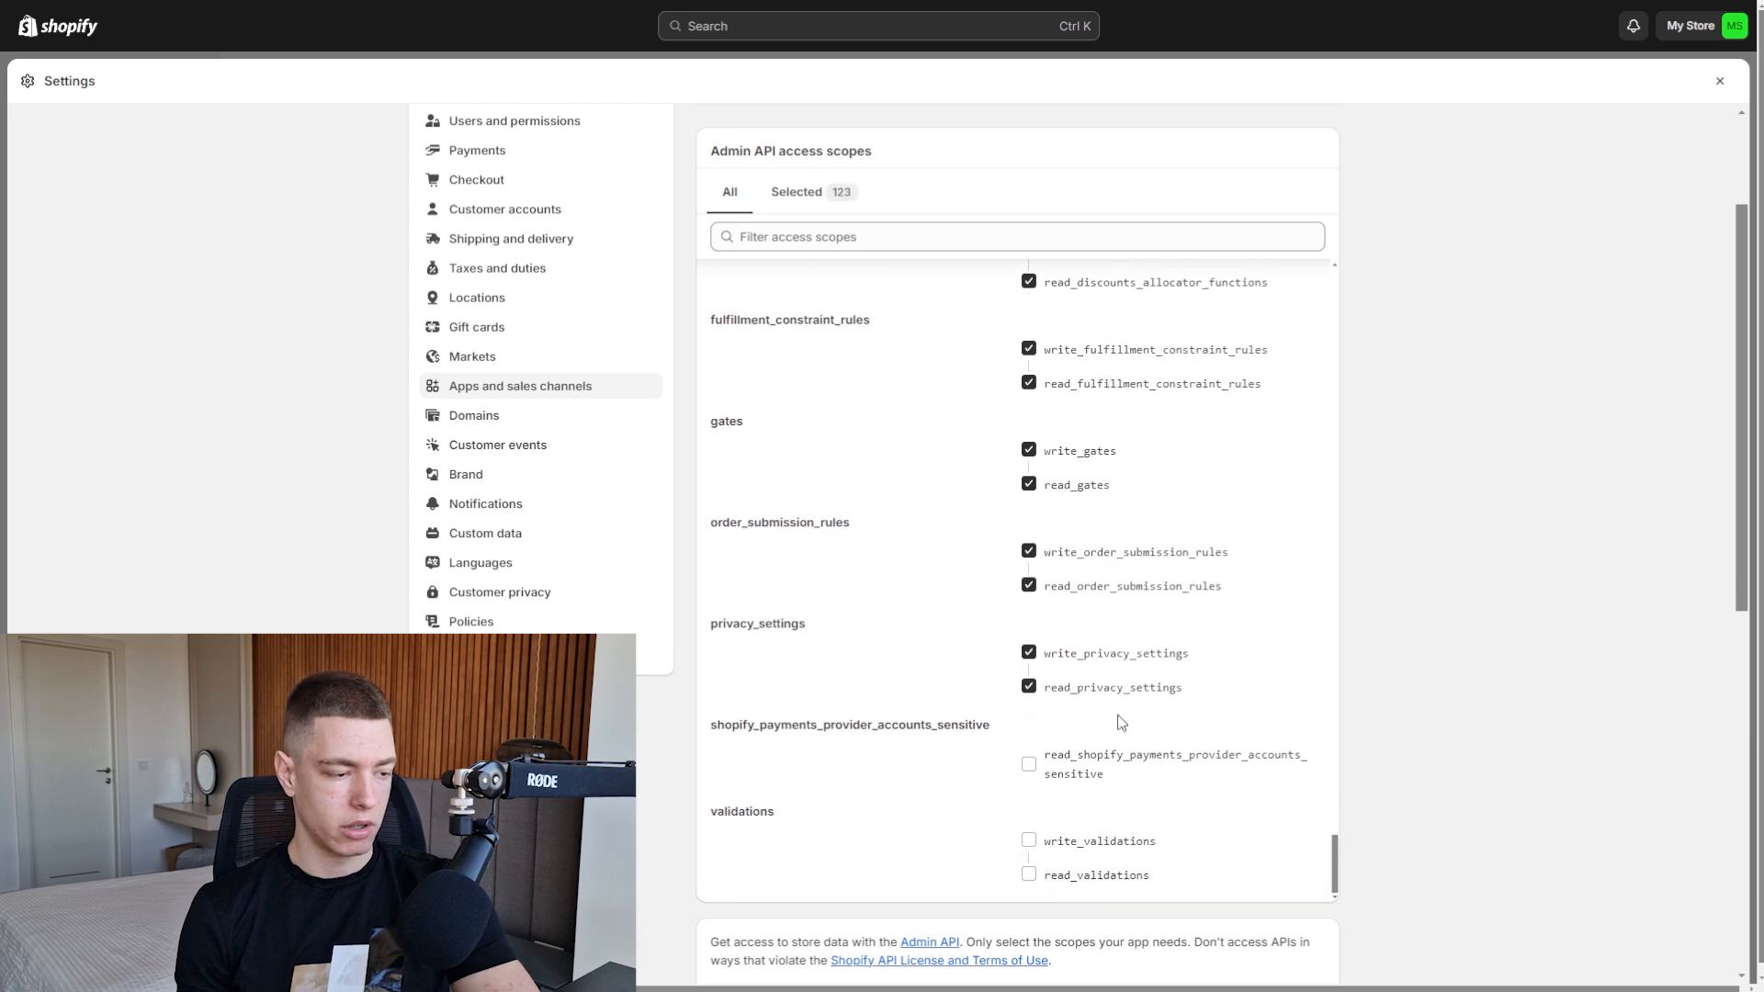
left_click(1099, 875)
scroll(1175, 768, "down", 1)
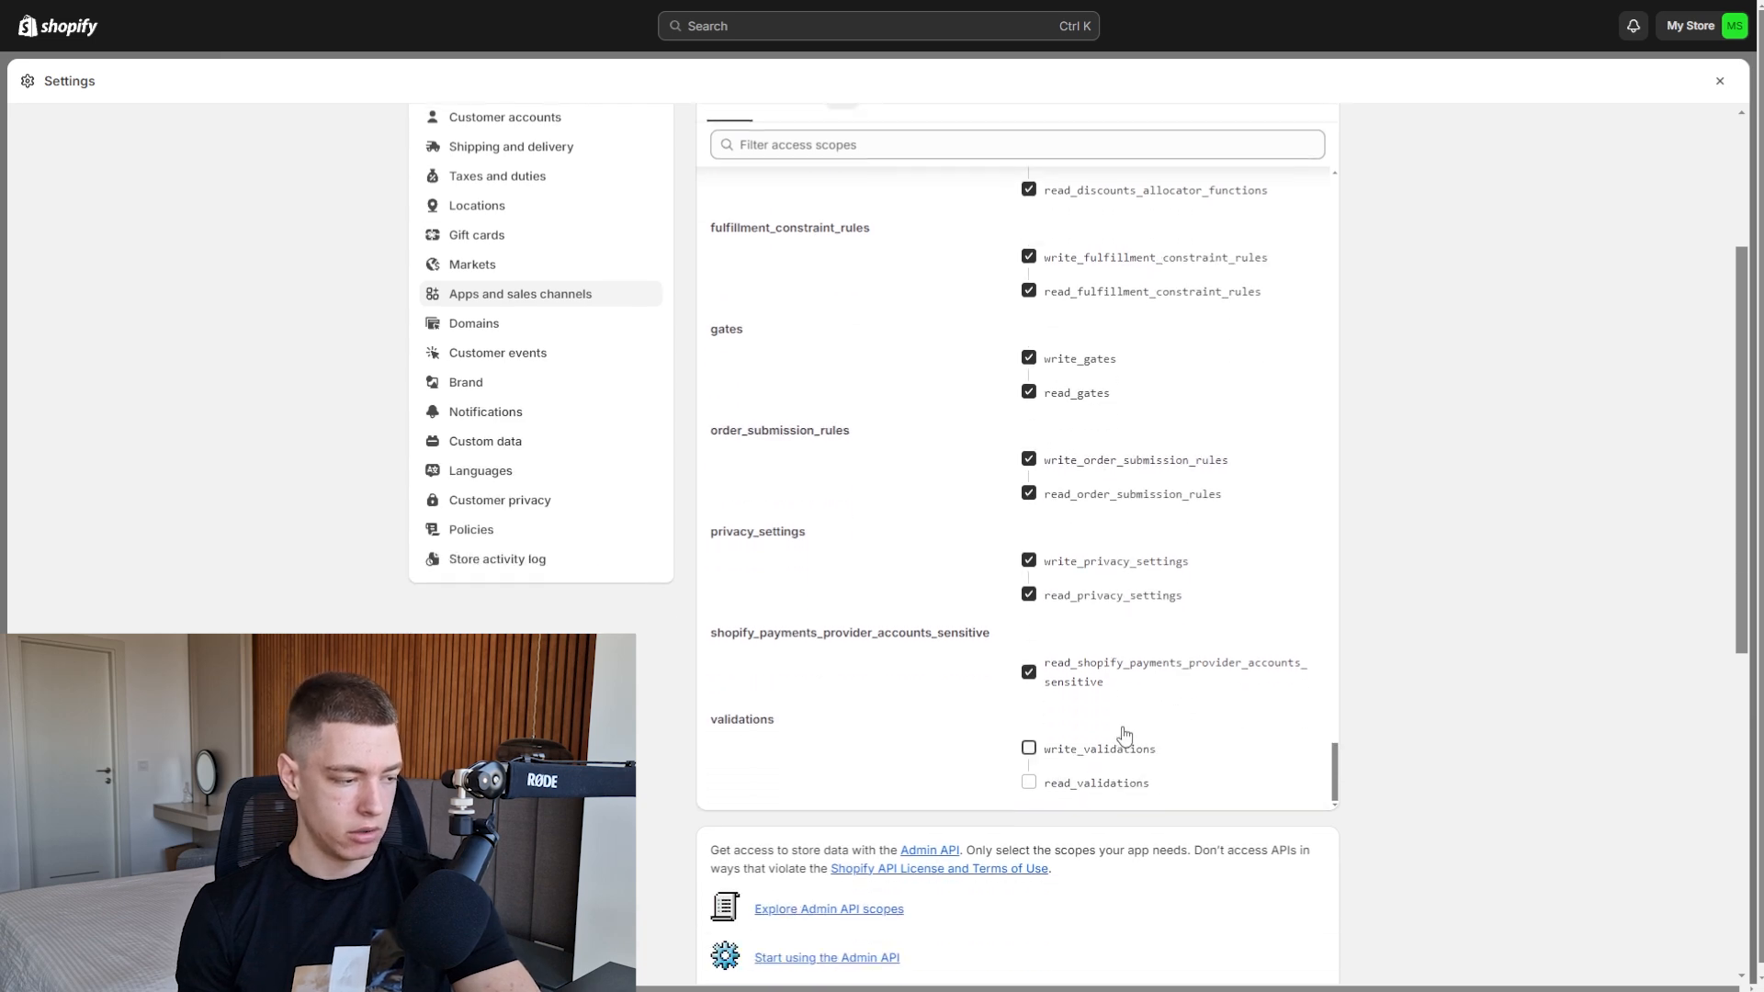
- Save the Admin API scope configuration, then switch back to E-com Express and mark the app configuration stage as done
scroll(1124, 735, "down", 7)
left_click(1314, 881)
key("ctrl+Tab")
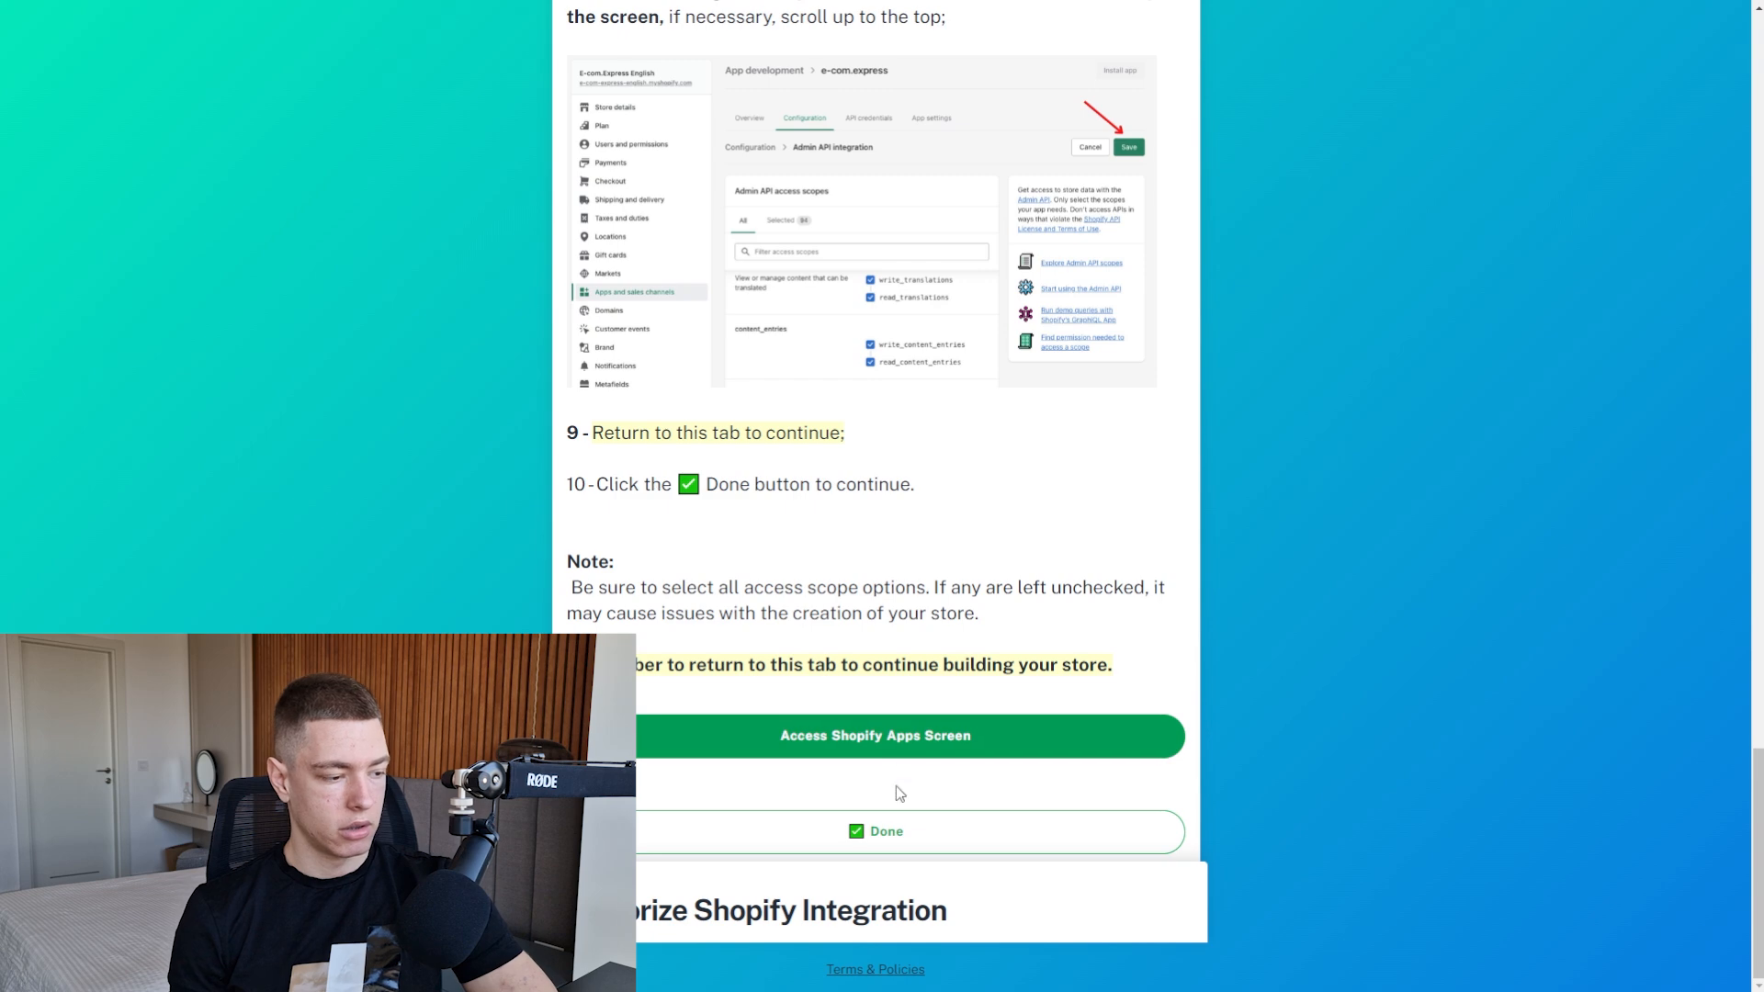
left_click(886, 834)
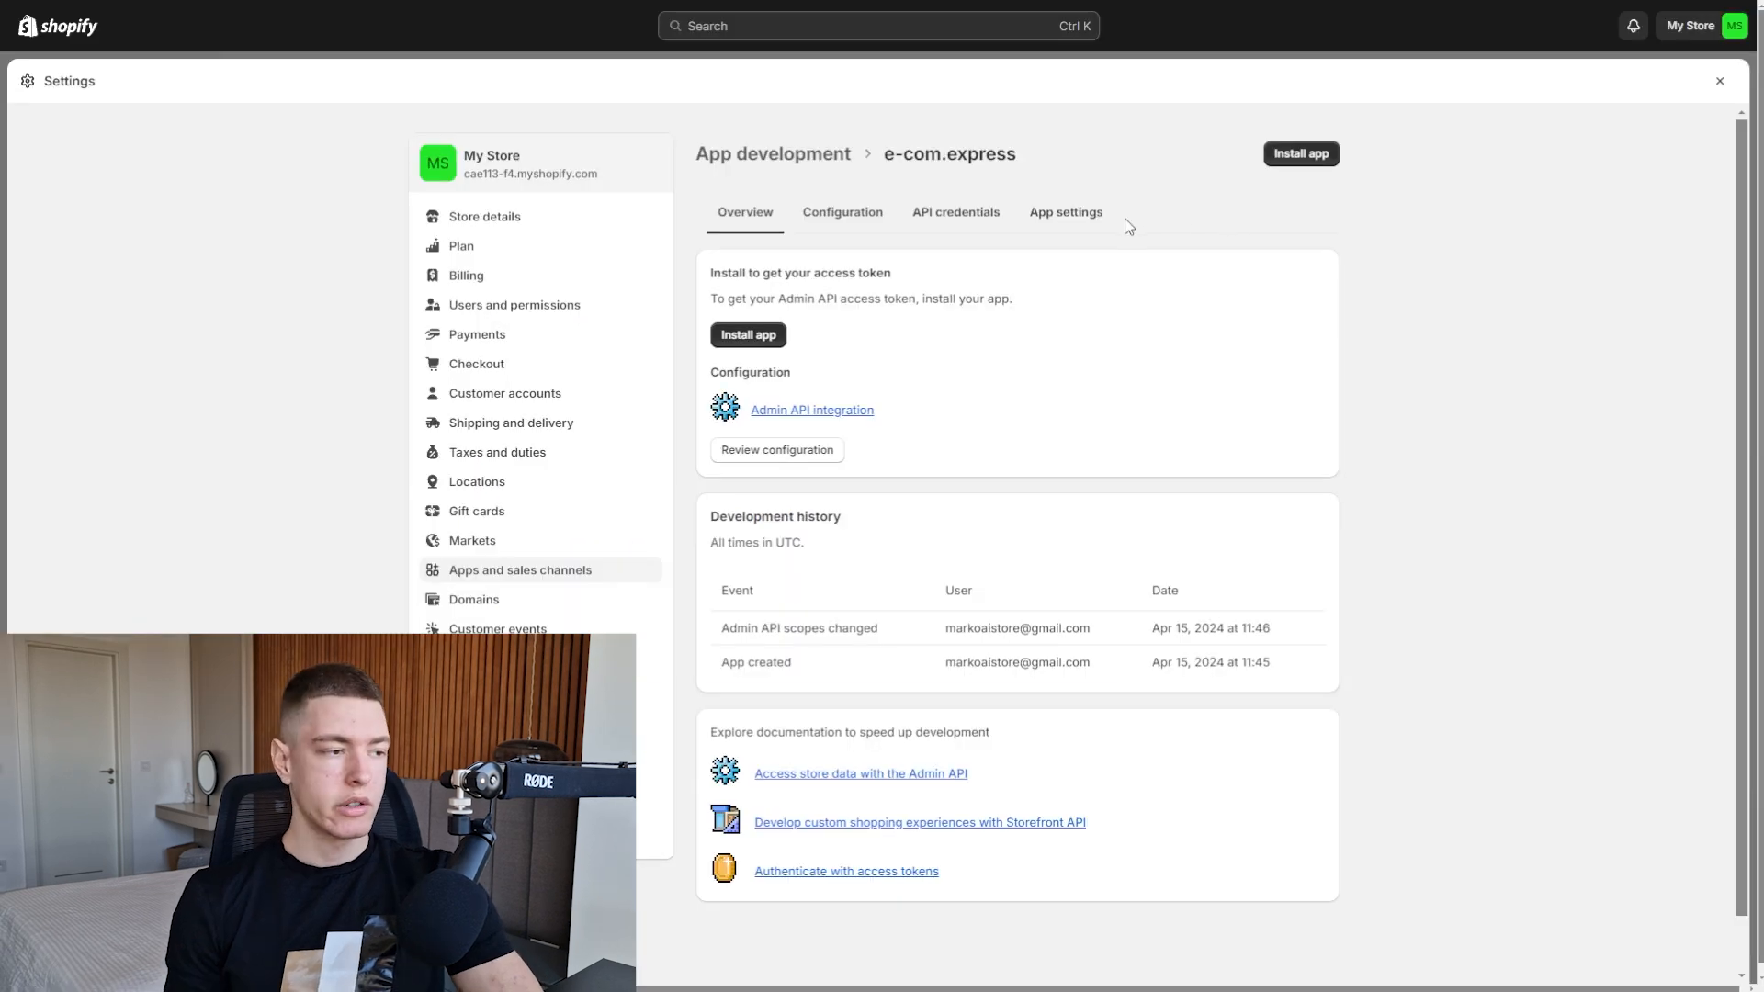
- Go to the API credentials of the e-com.express app and install the app on the store
left_click(956, 229)
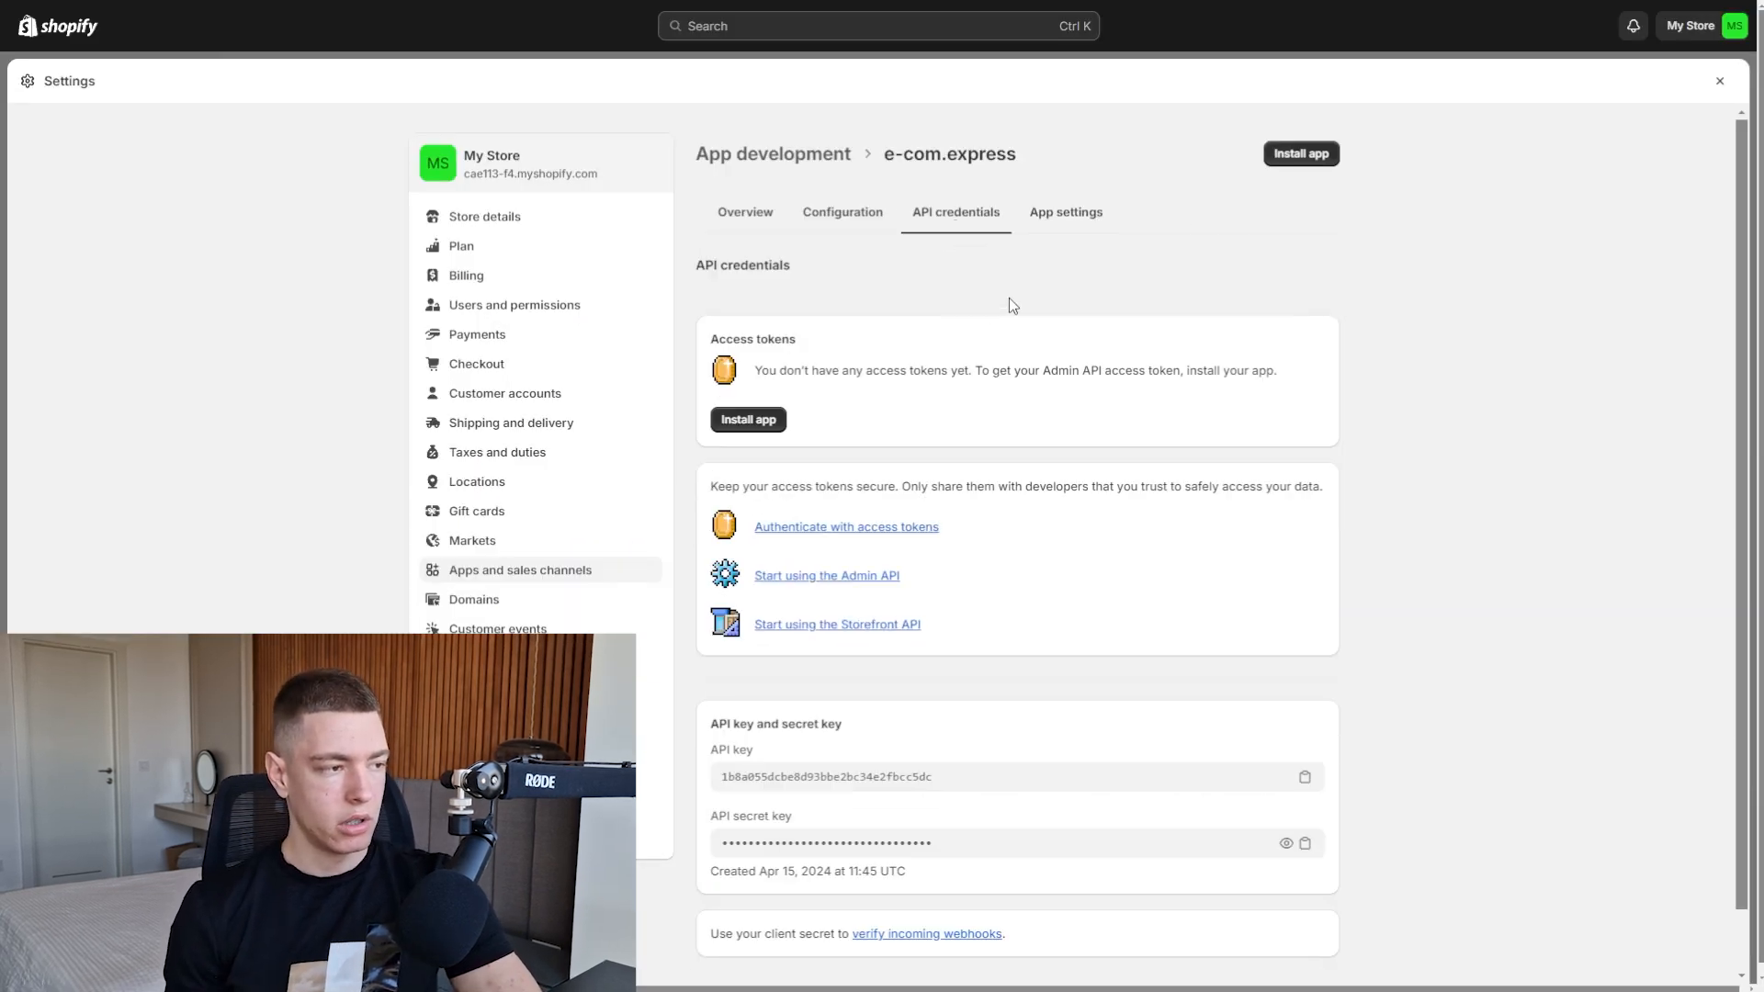
left_click(546, 571)
left_click(1163, 154)
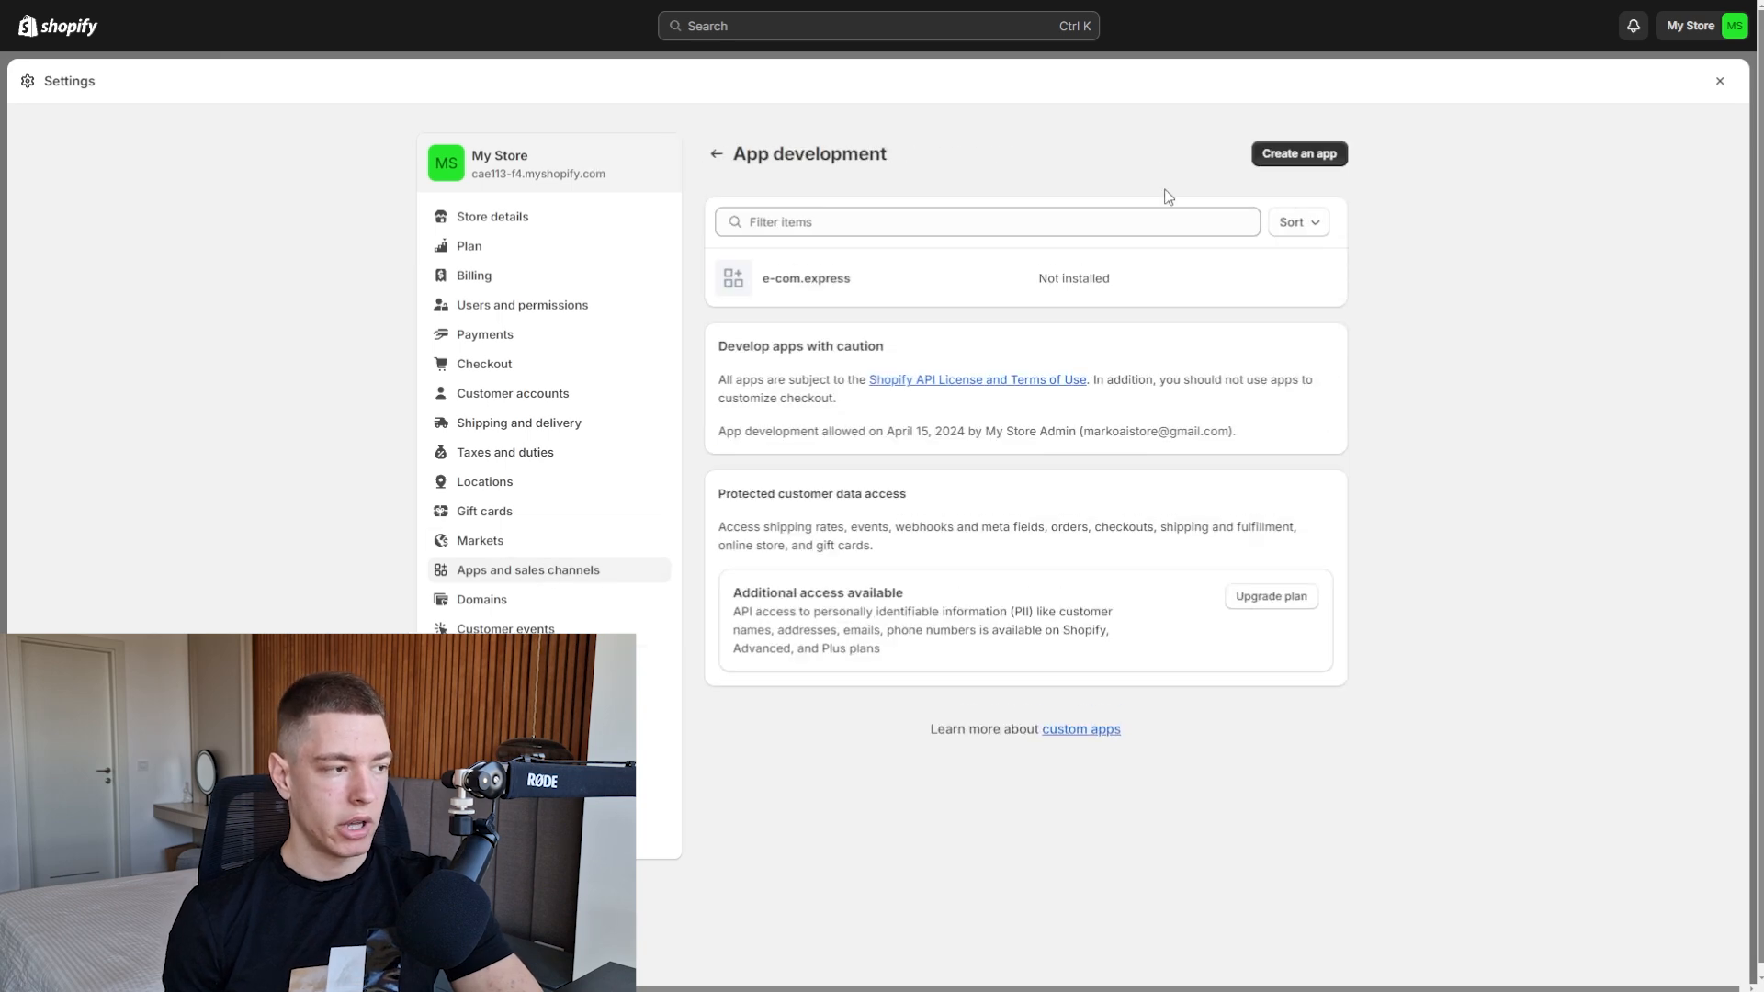
left_click(802, 292)
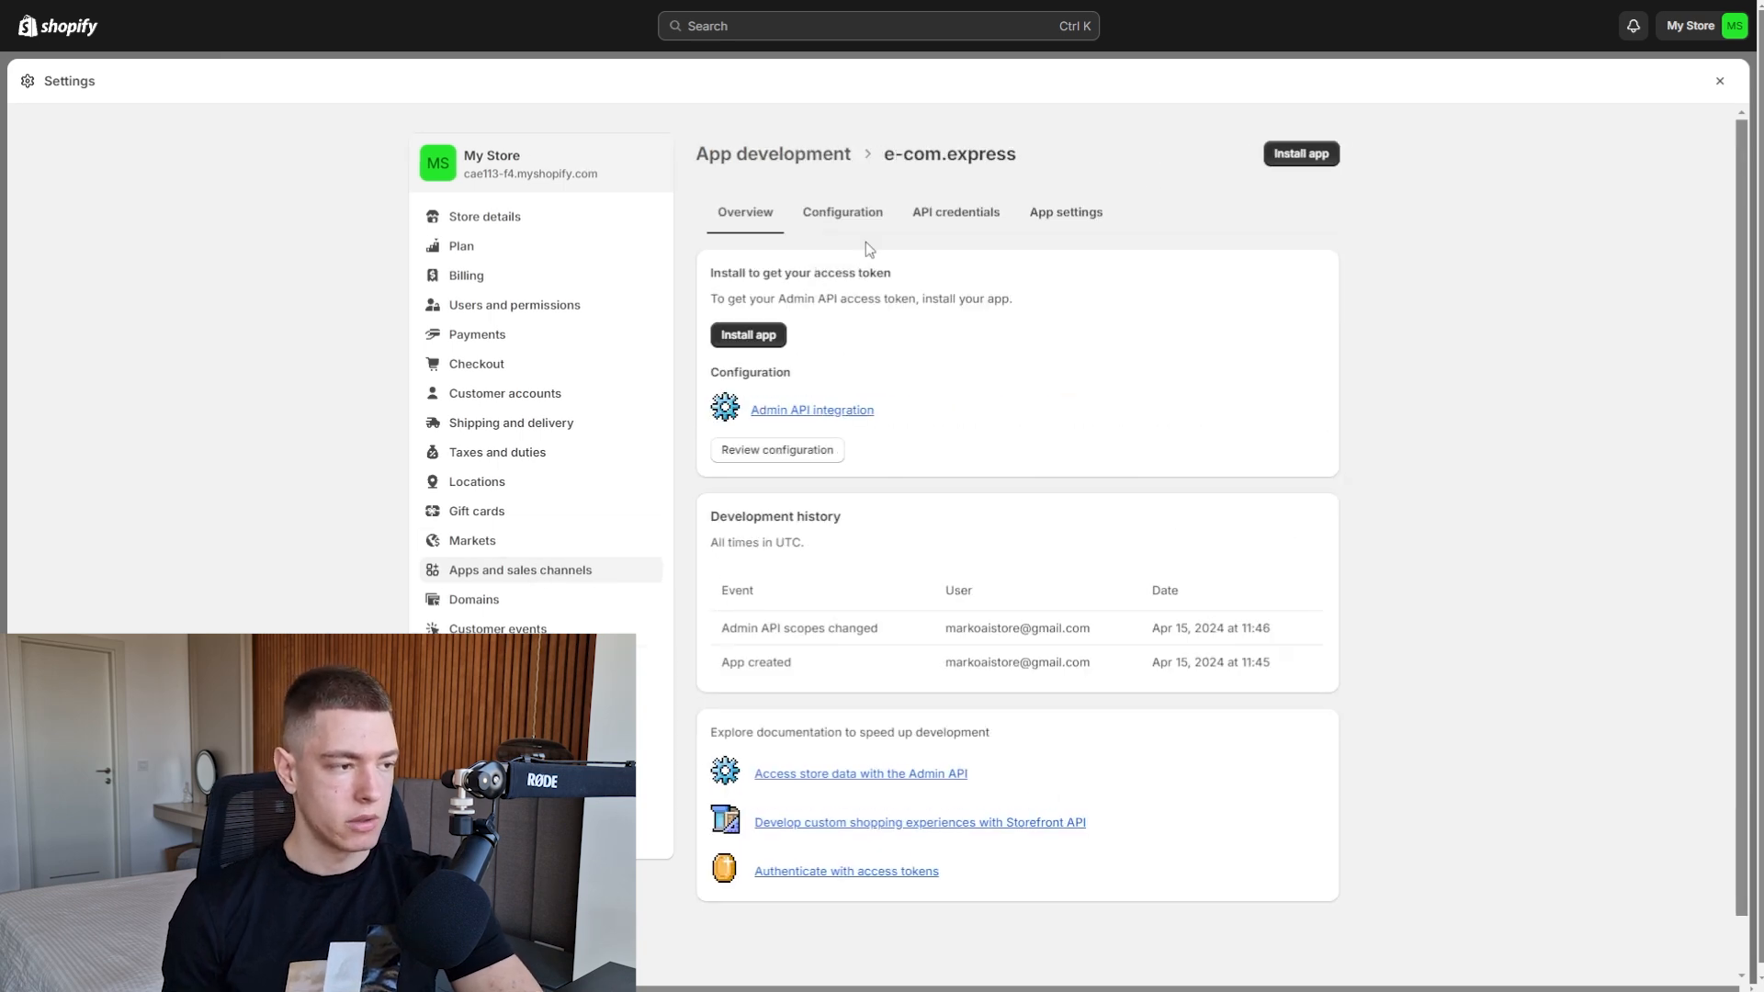
left_click(973, 223)
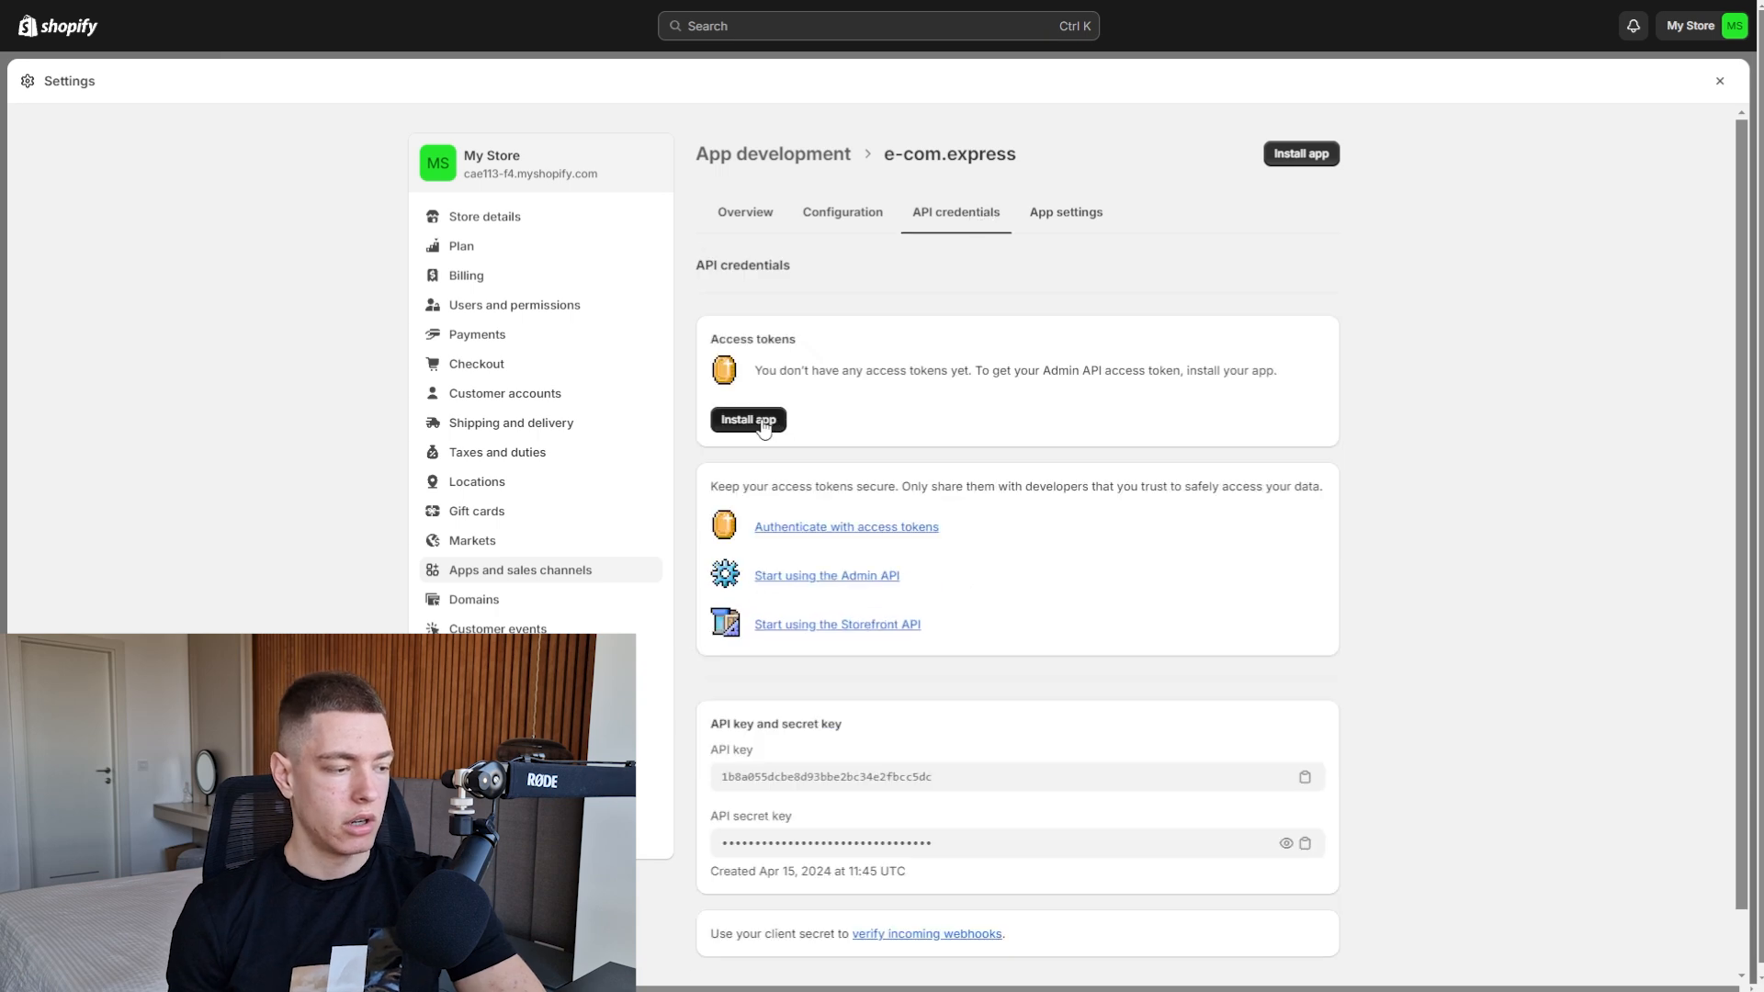
left_click(768, 424)
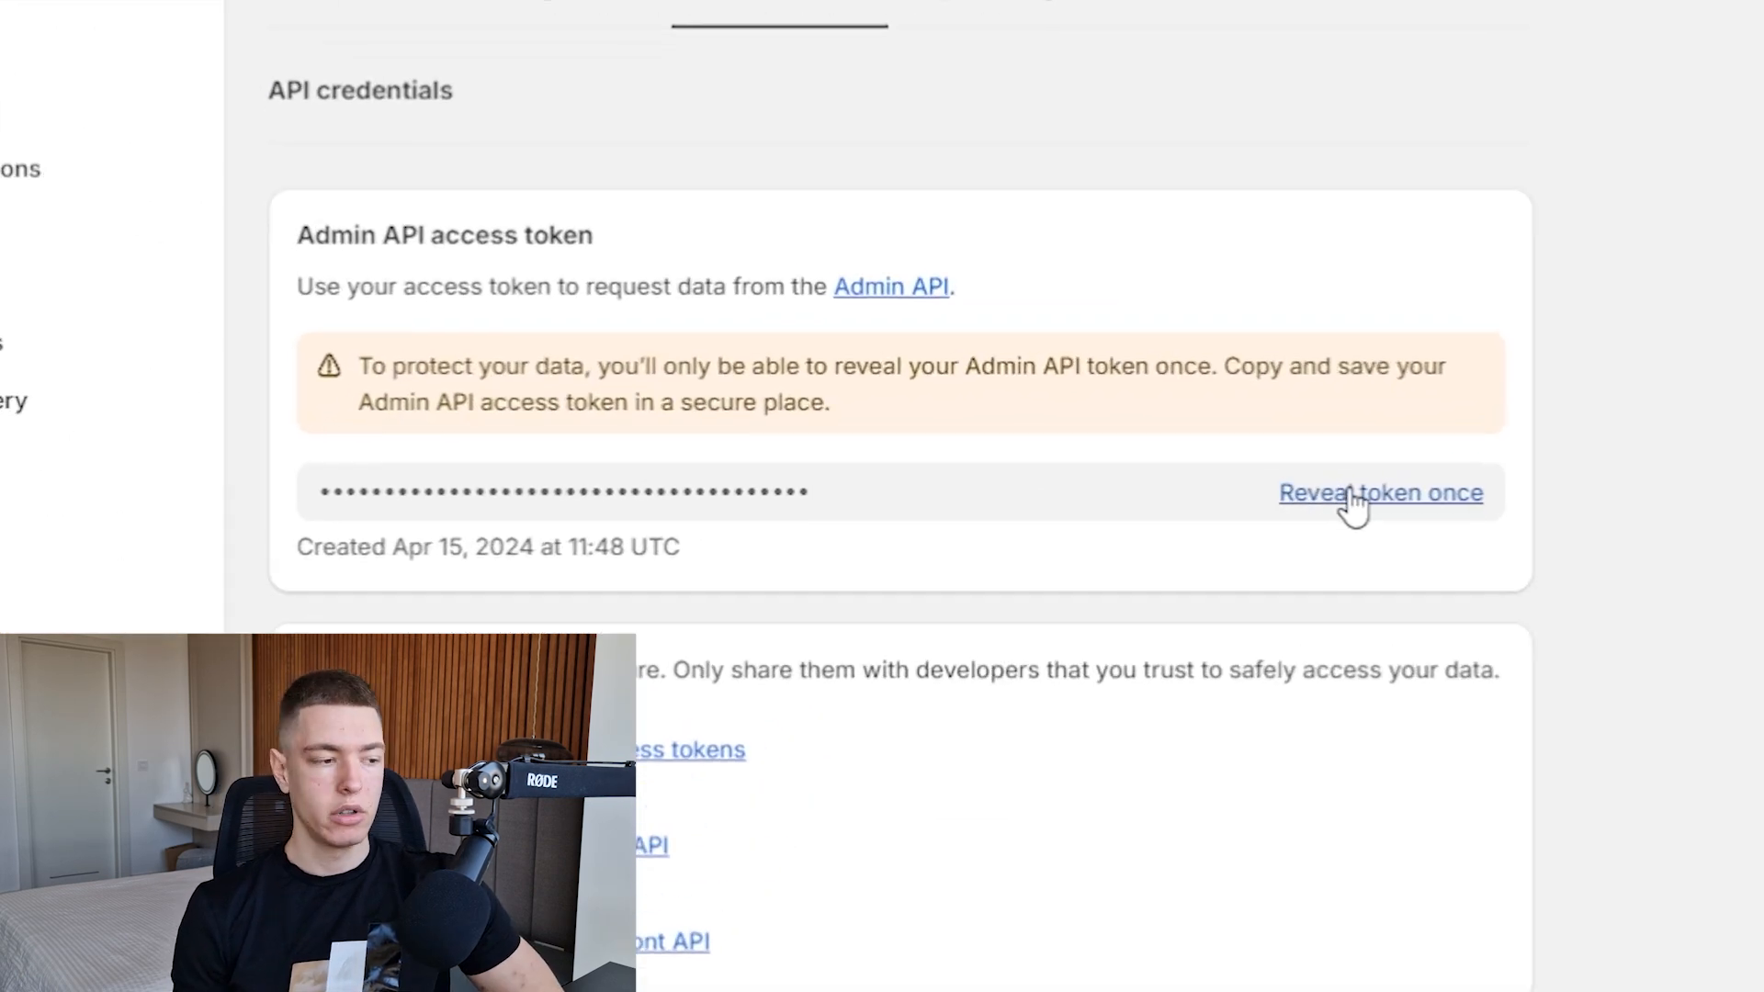
- Reveal the app's one-time Admin API access token and copy it
left_click(1246, 476)
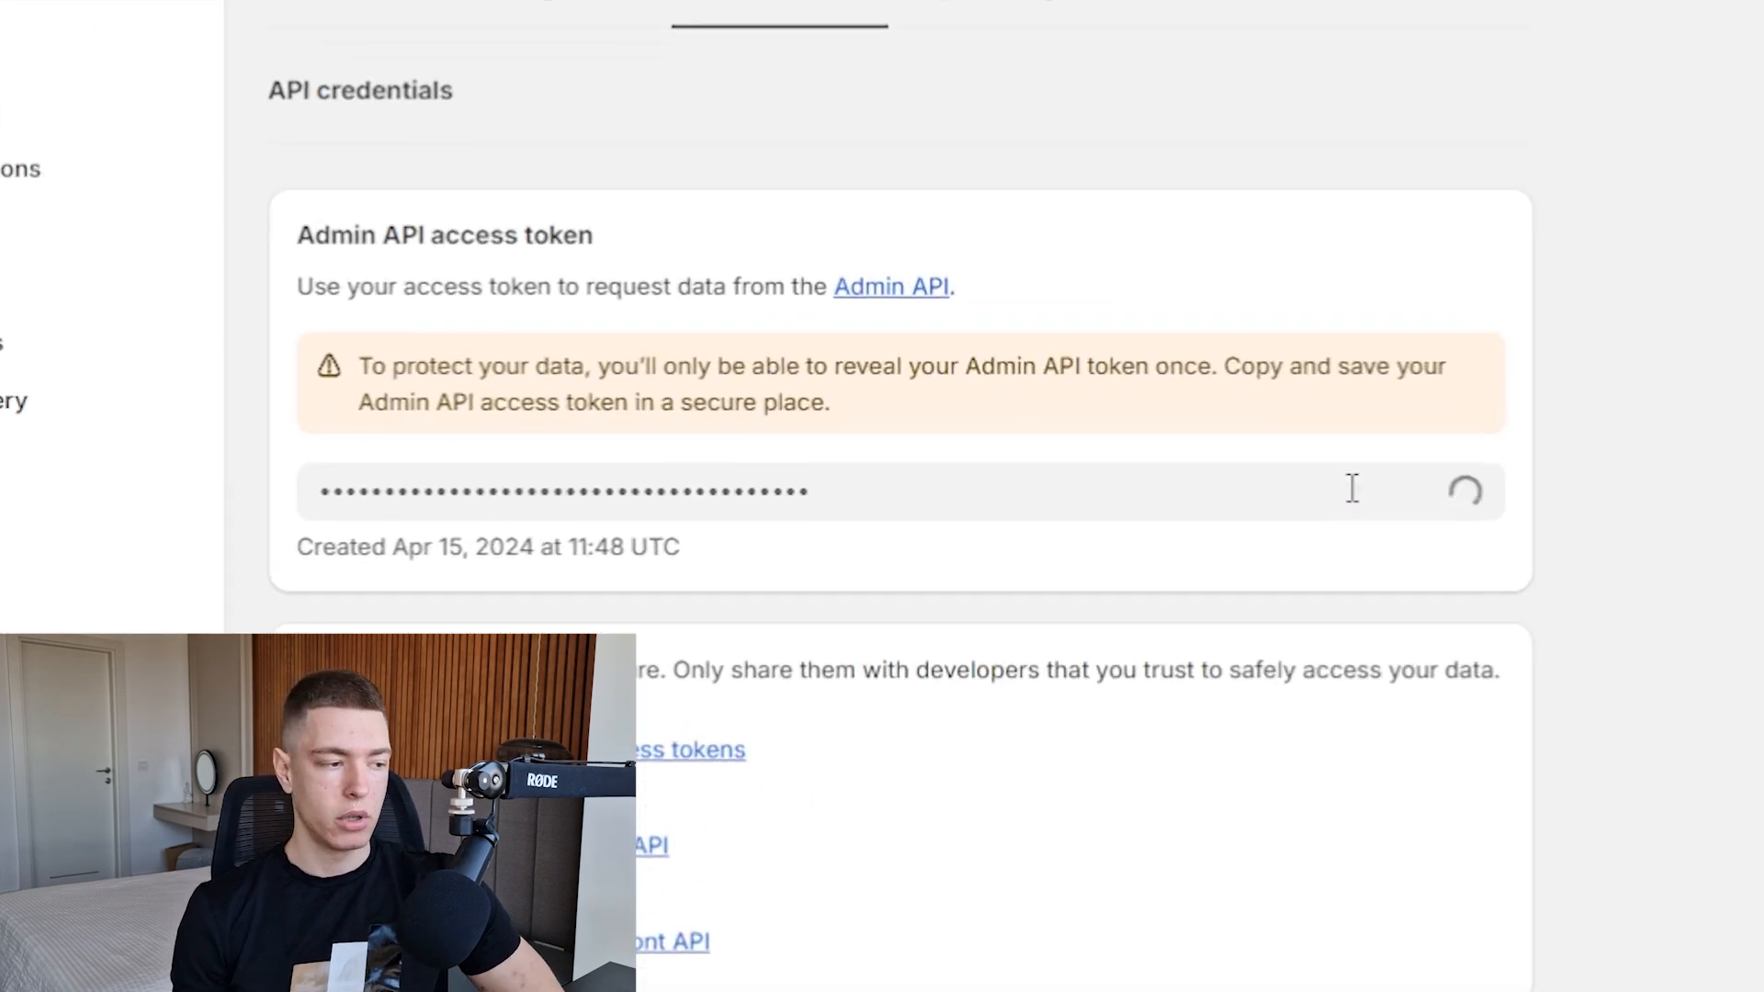
left_click_drag(900, 504, 315, 500)
right_click(418, 508)
left_click(507, 562)
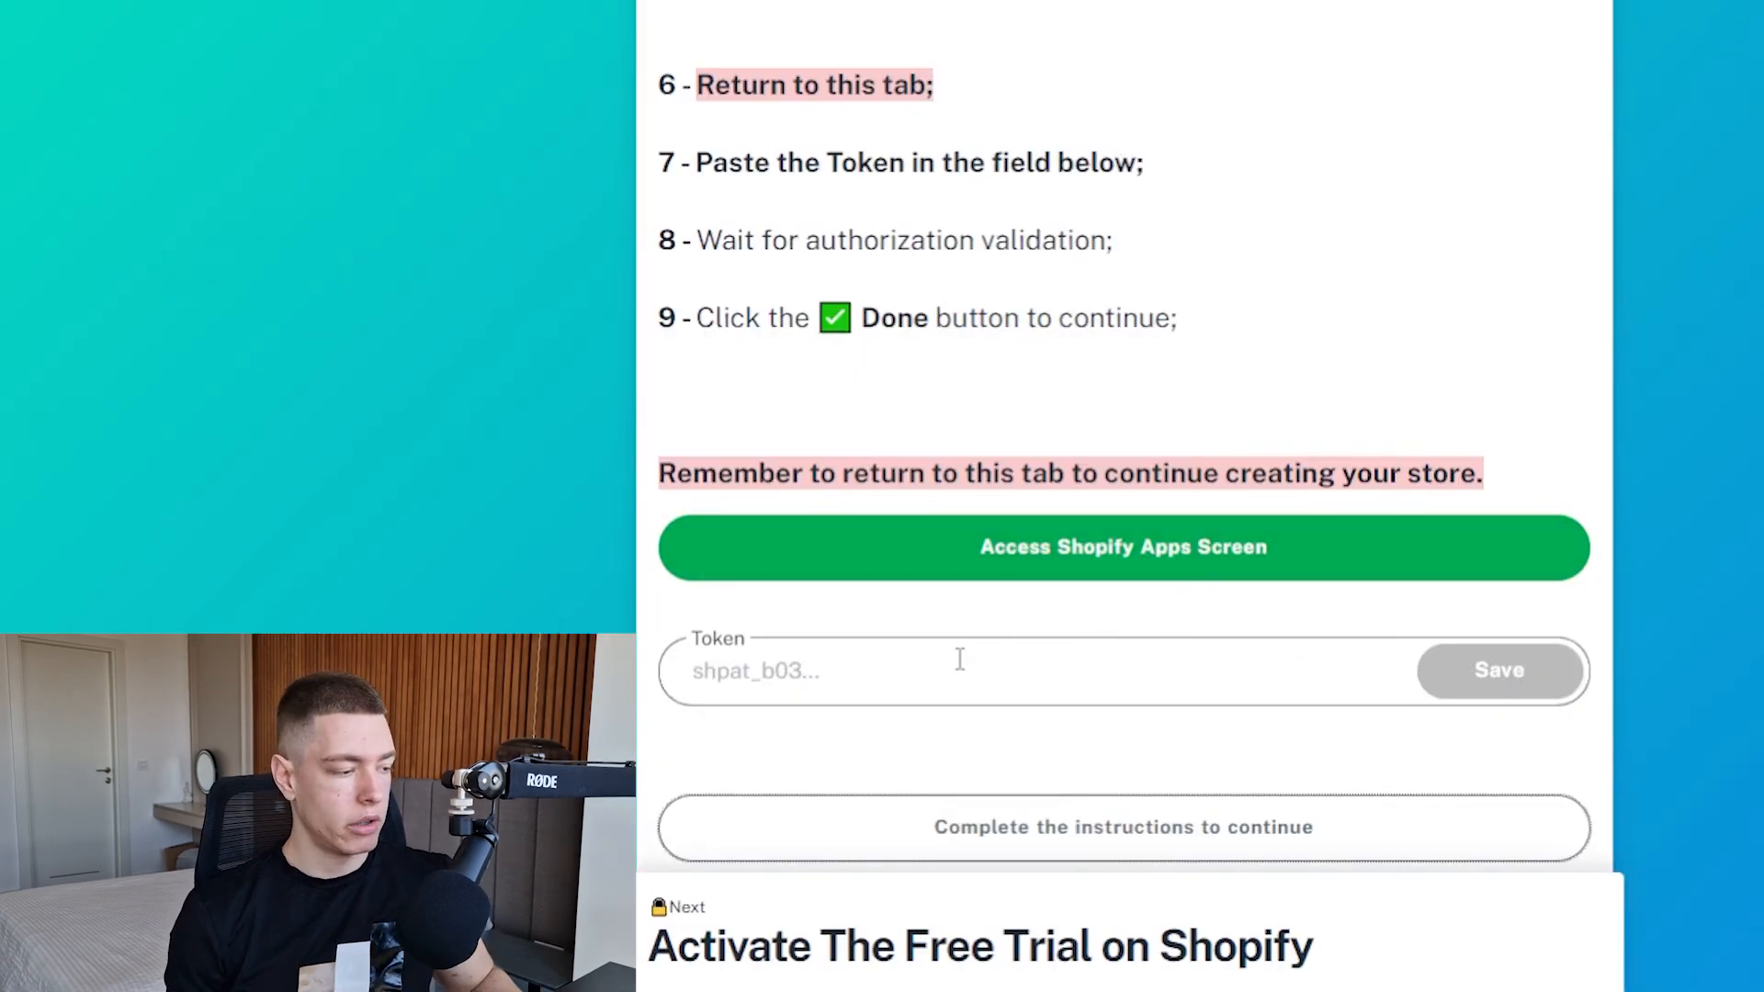
- Paste the access token into the Token field of E-com Express's Shopify integration stage, save it and mark the stage done
left_click(959, 659)
key("ctrl+v")
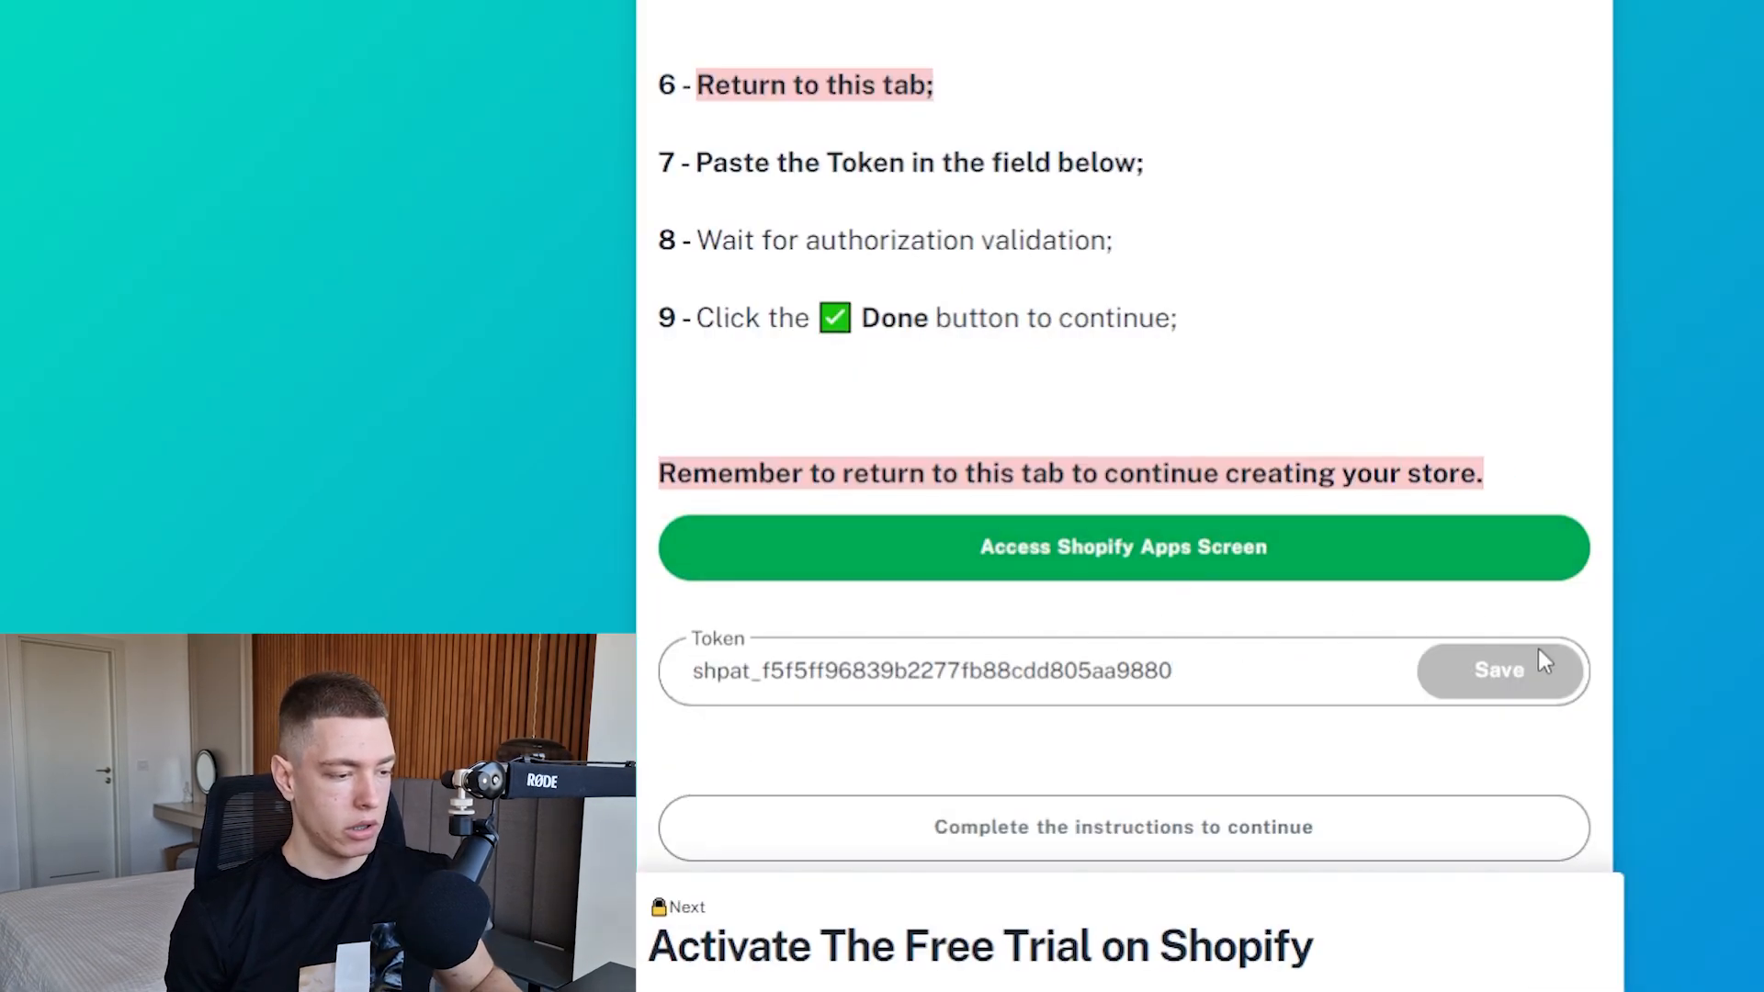
left_click(1499, 669)
left_click(1142, 827)
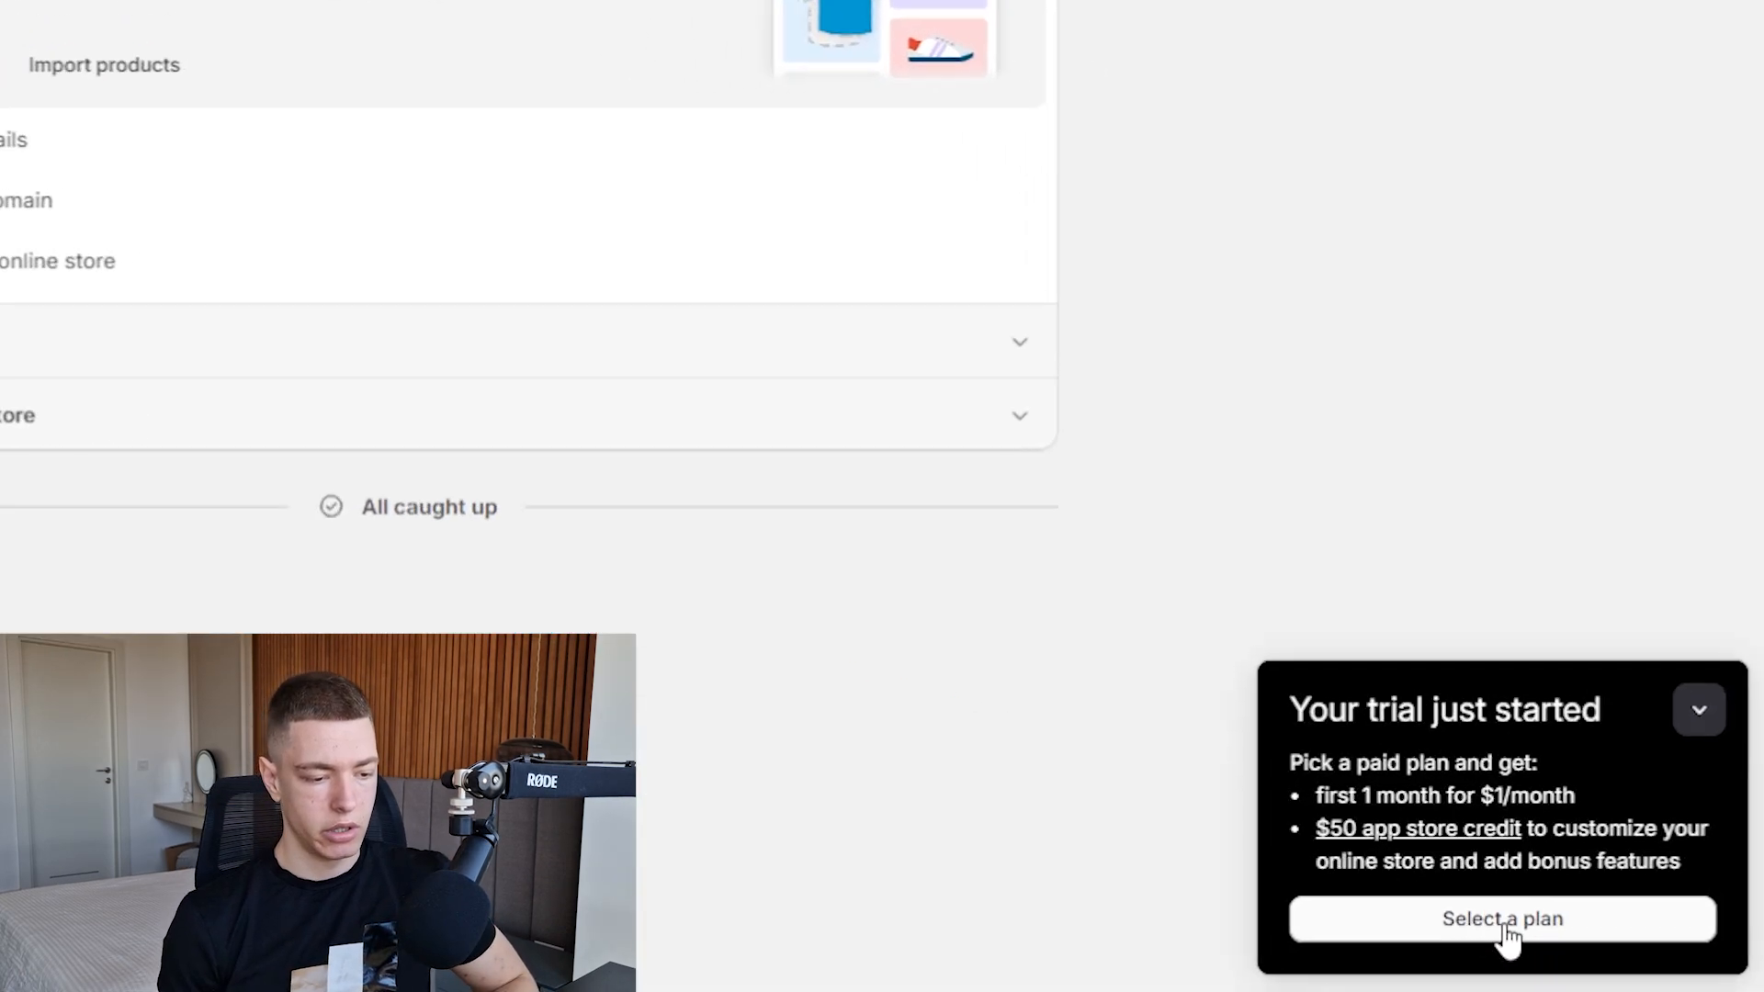
- Start choosing a paid plan from Shopify's trial offer and select the Shopify plan at $1 for the first month
left_click(1590, 934)
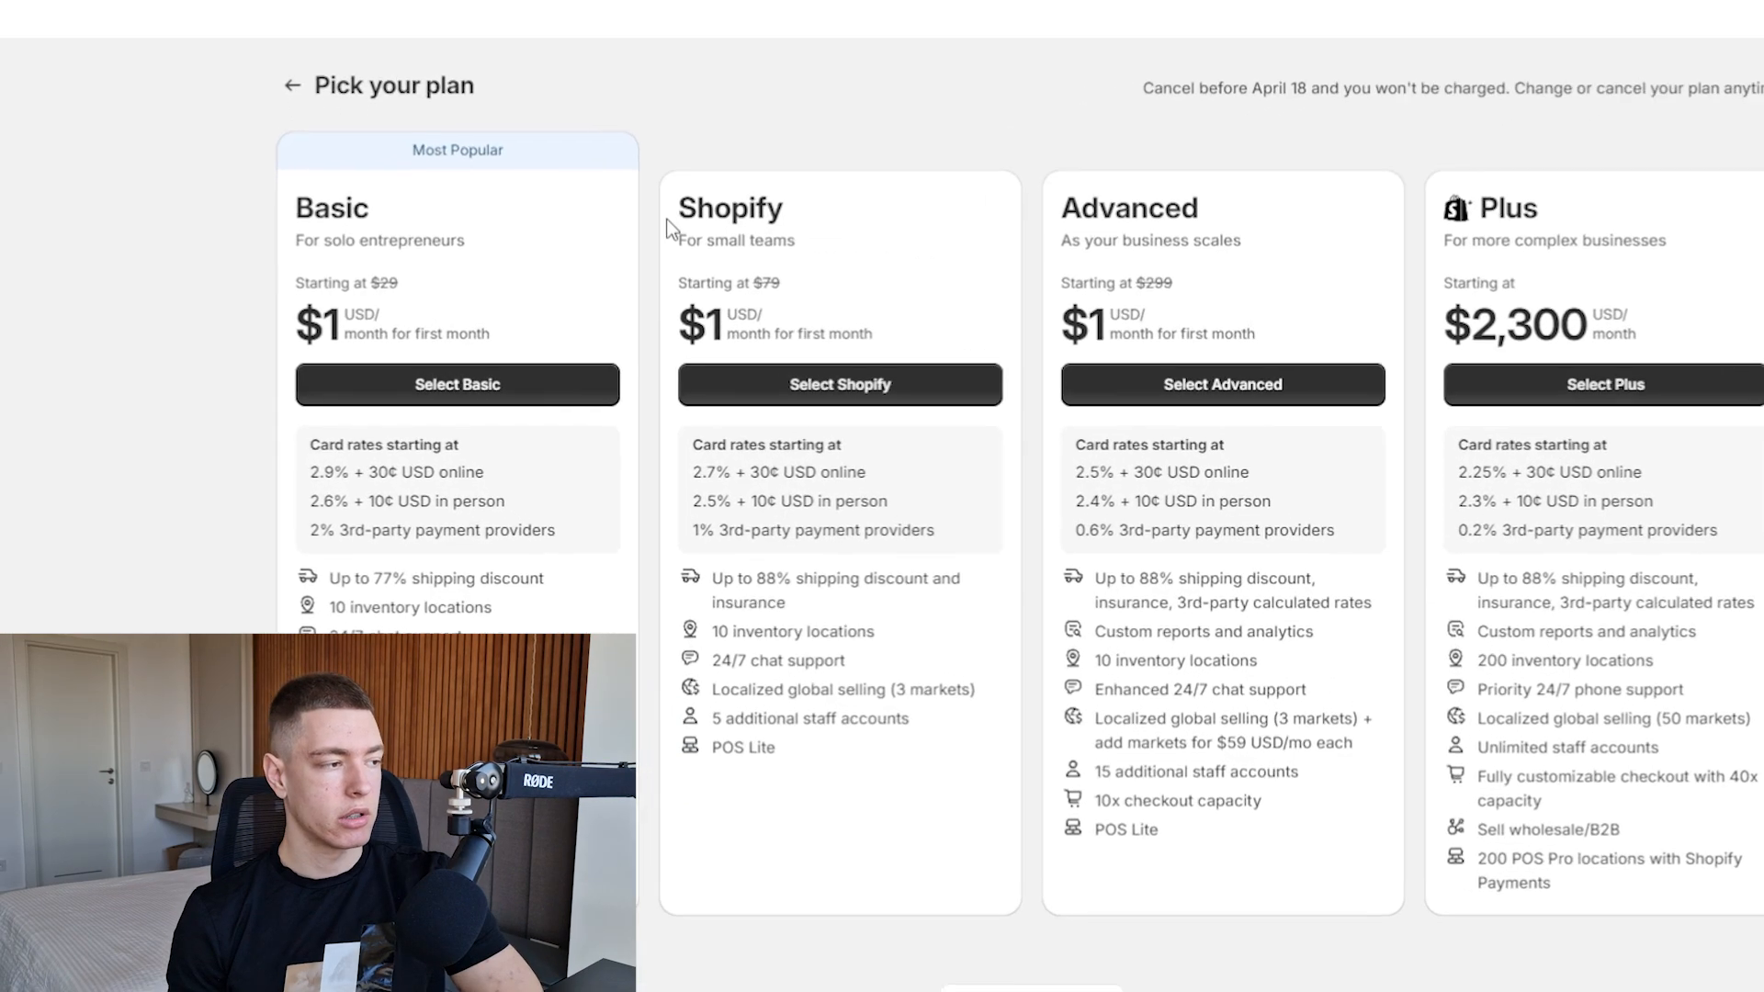
left_click_drag(755, 184, 906, 184)
left_click(771, 183)
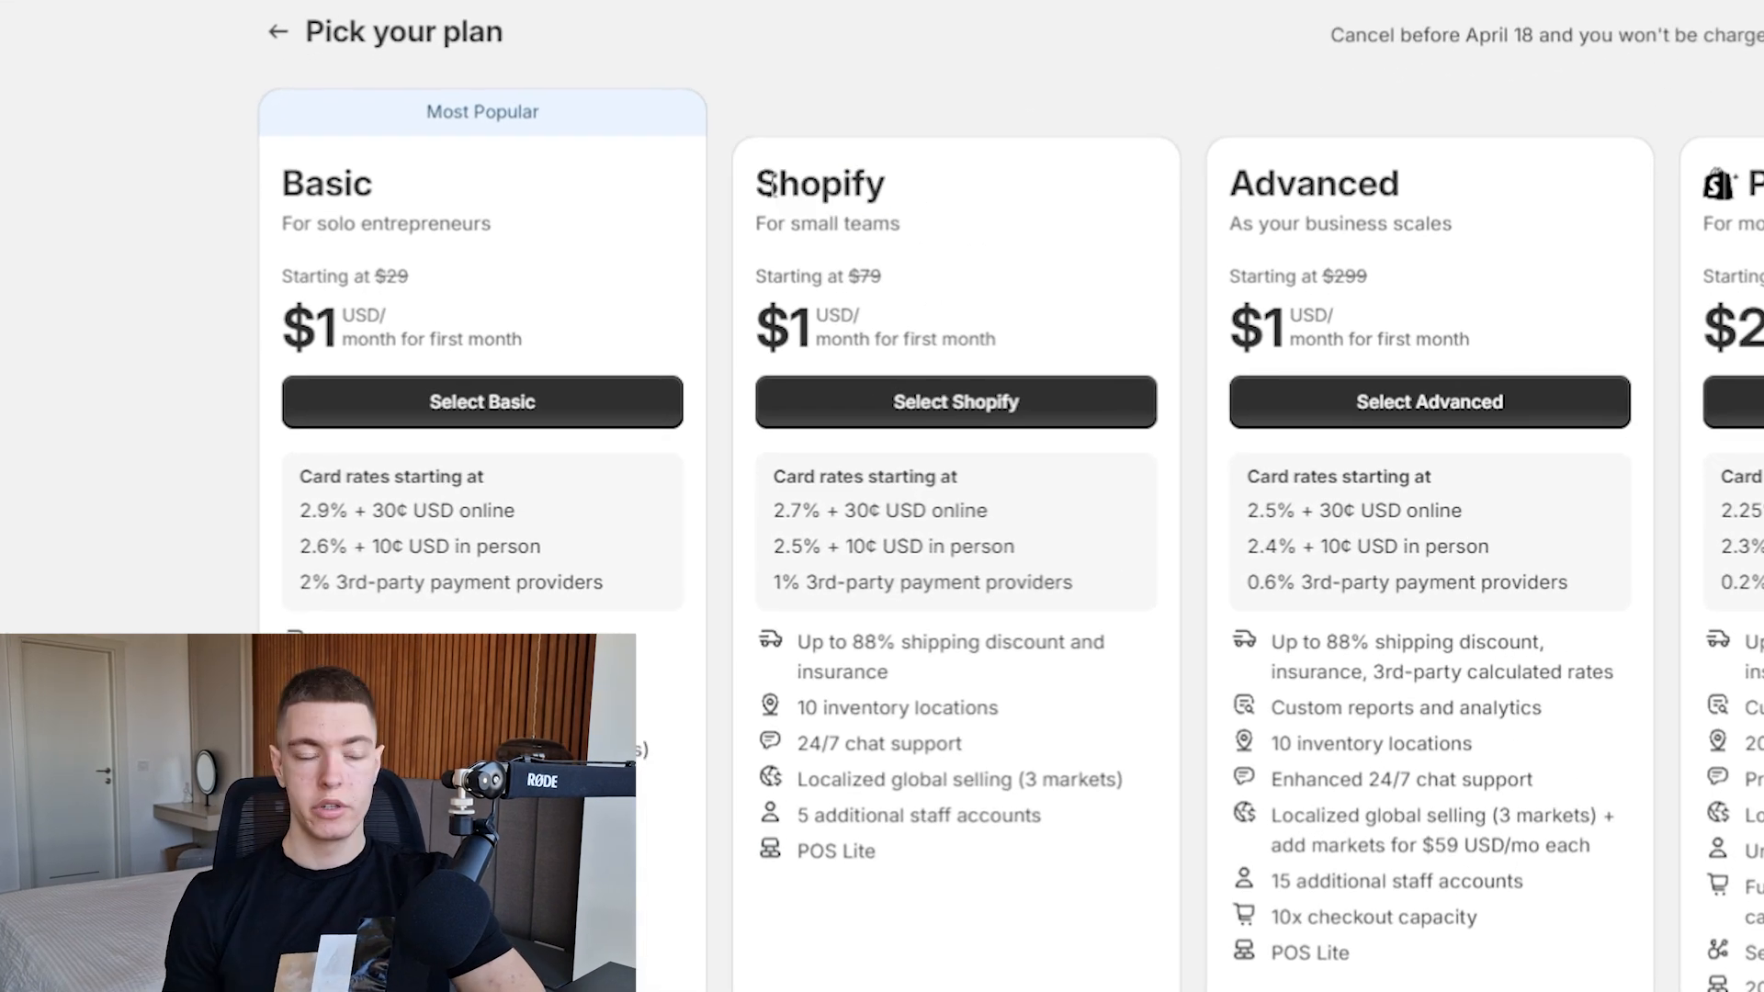
left_click_drag(733, 184, 895, 188)
left_click(943, 396)
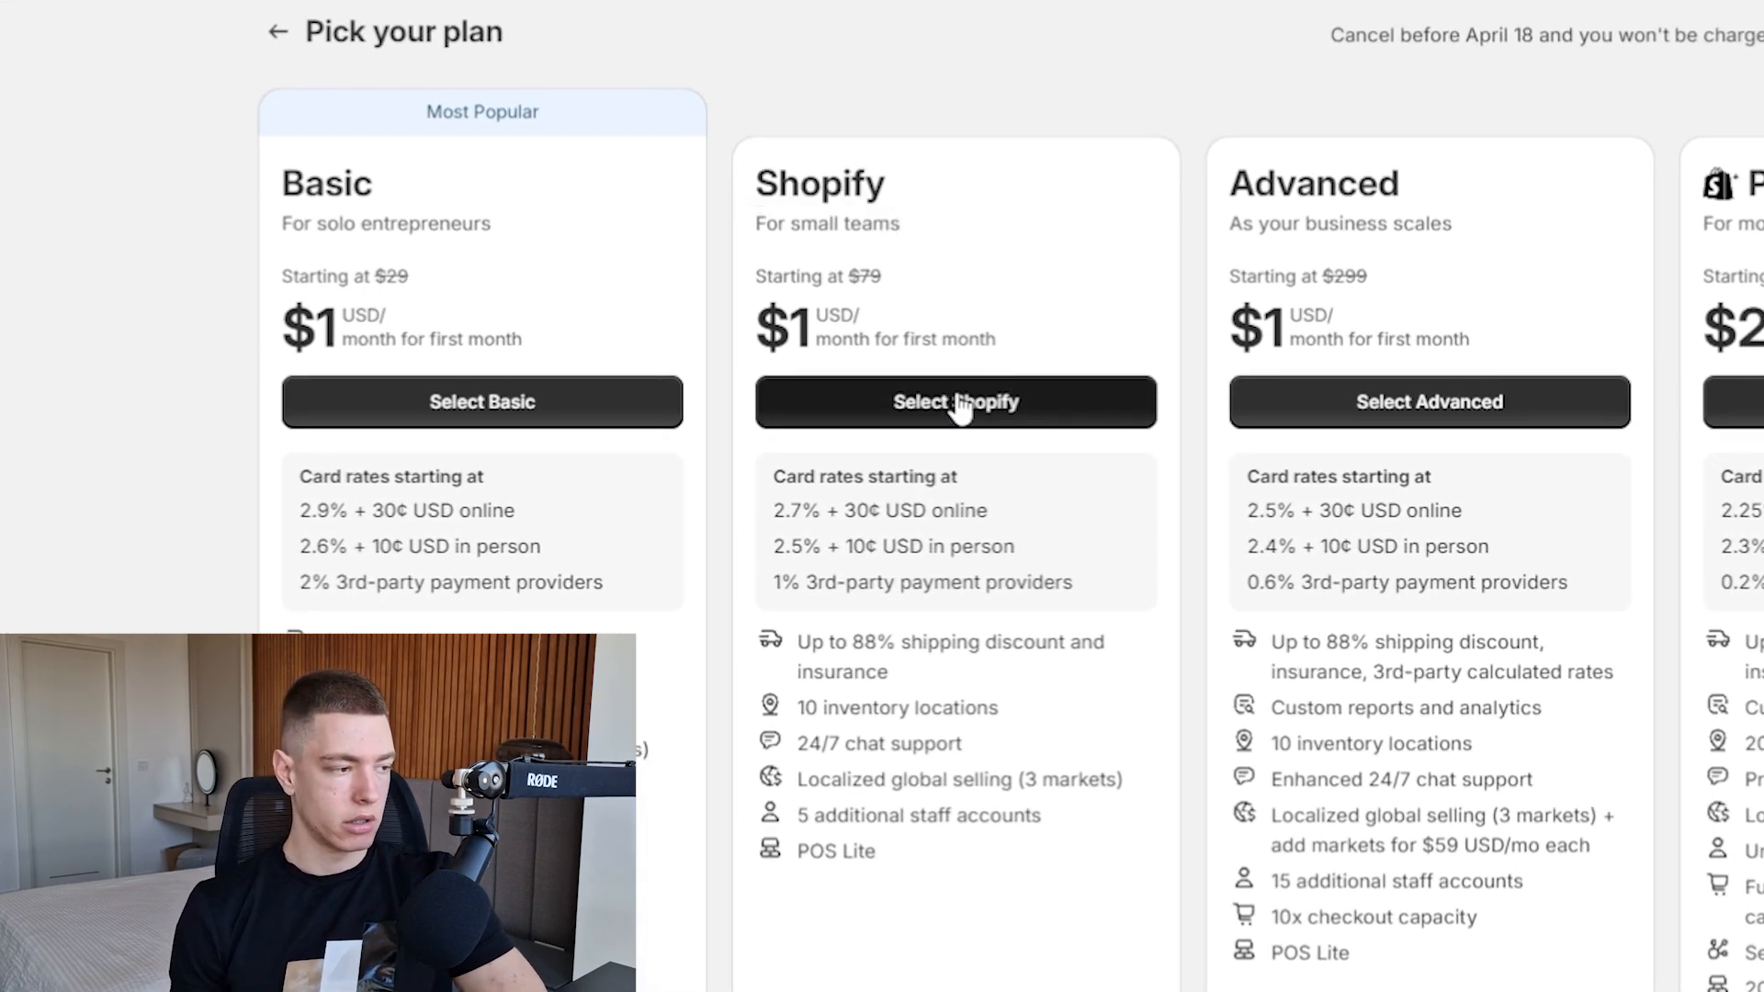
left_click(958, 407)
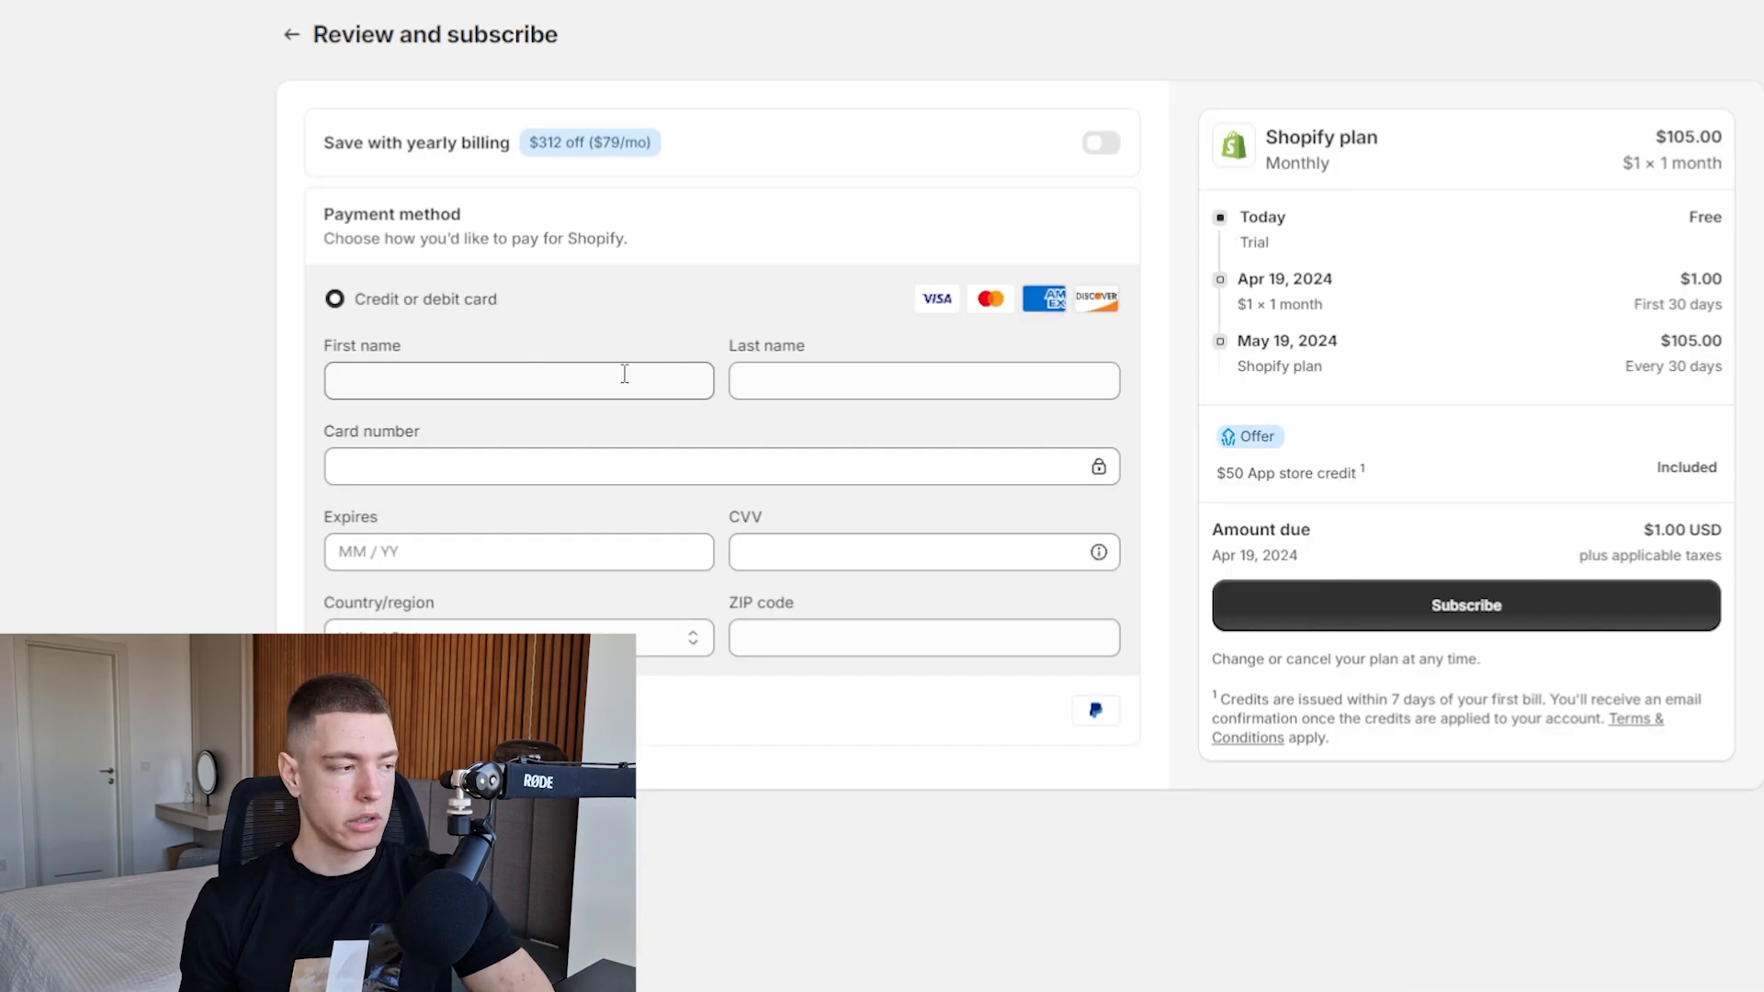
- Fill in the cardholder name and credit card details, and subscribe to the monthly Shopify plan
left_click(623, 374)
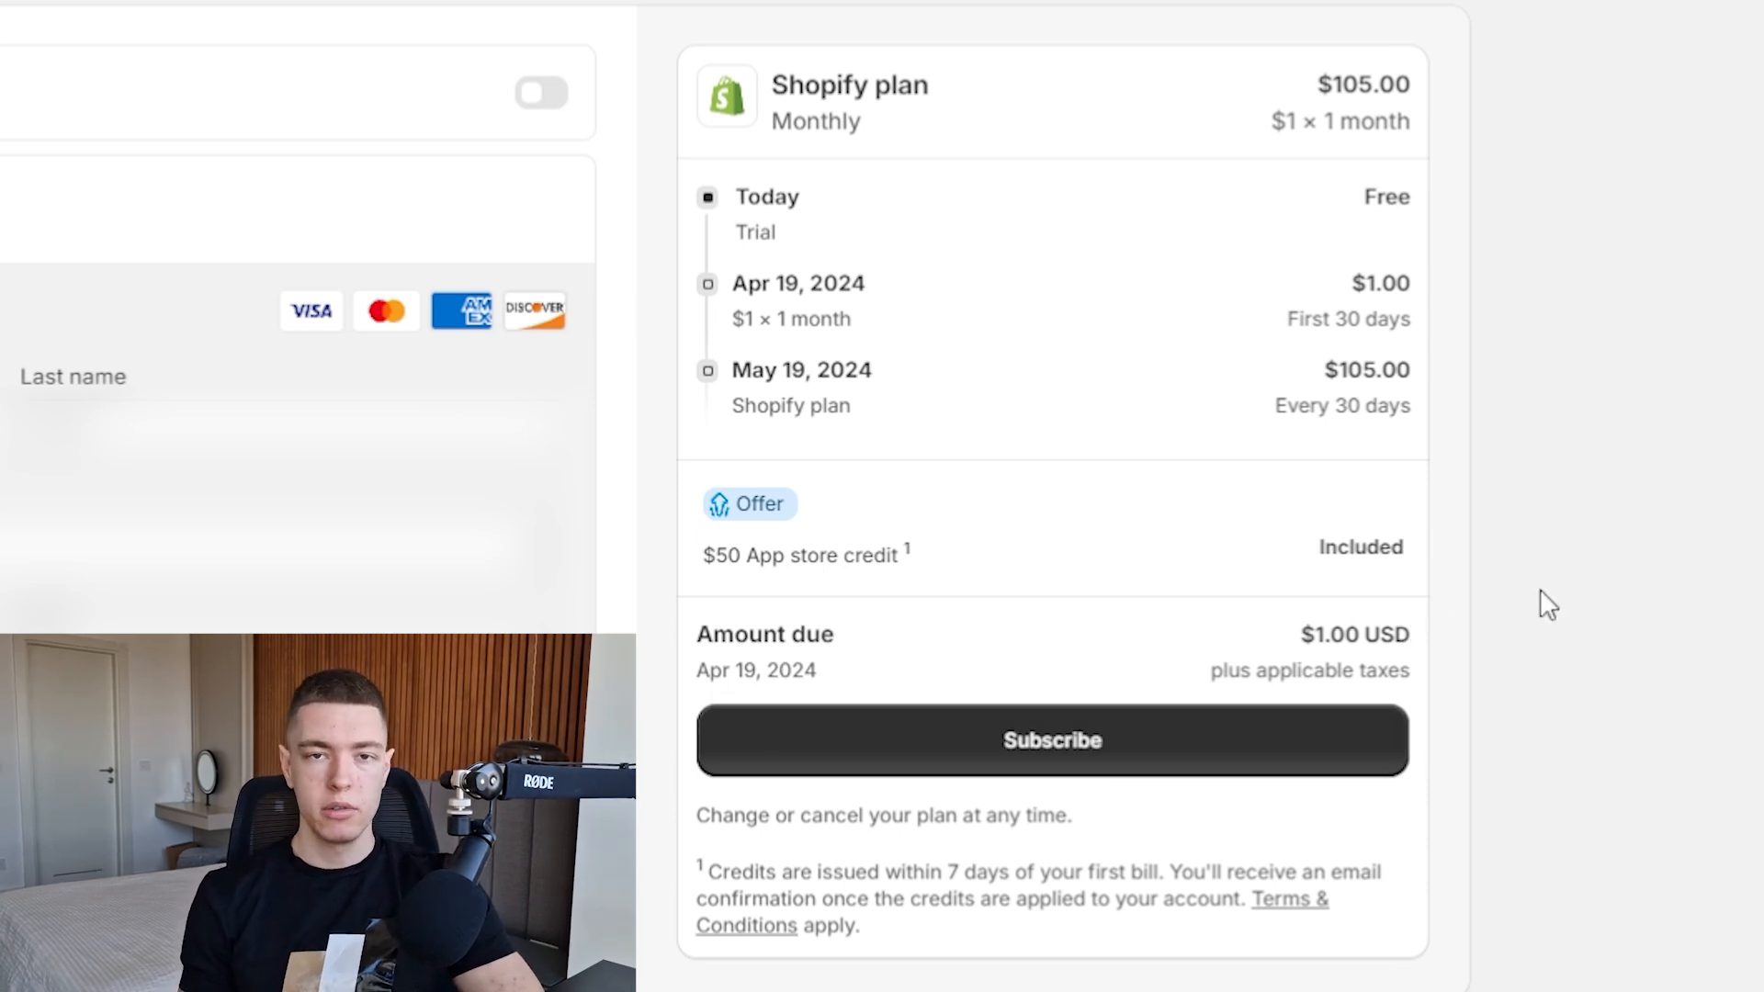
left_click_drag(695, 565, 944, 563)
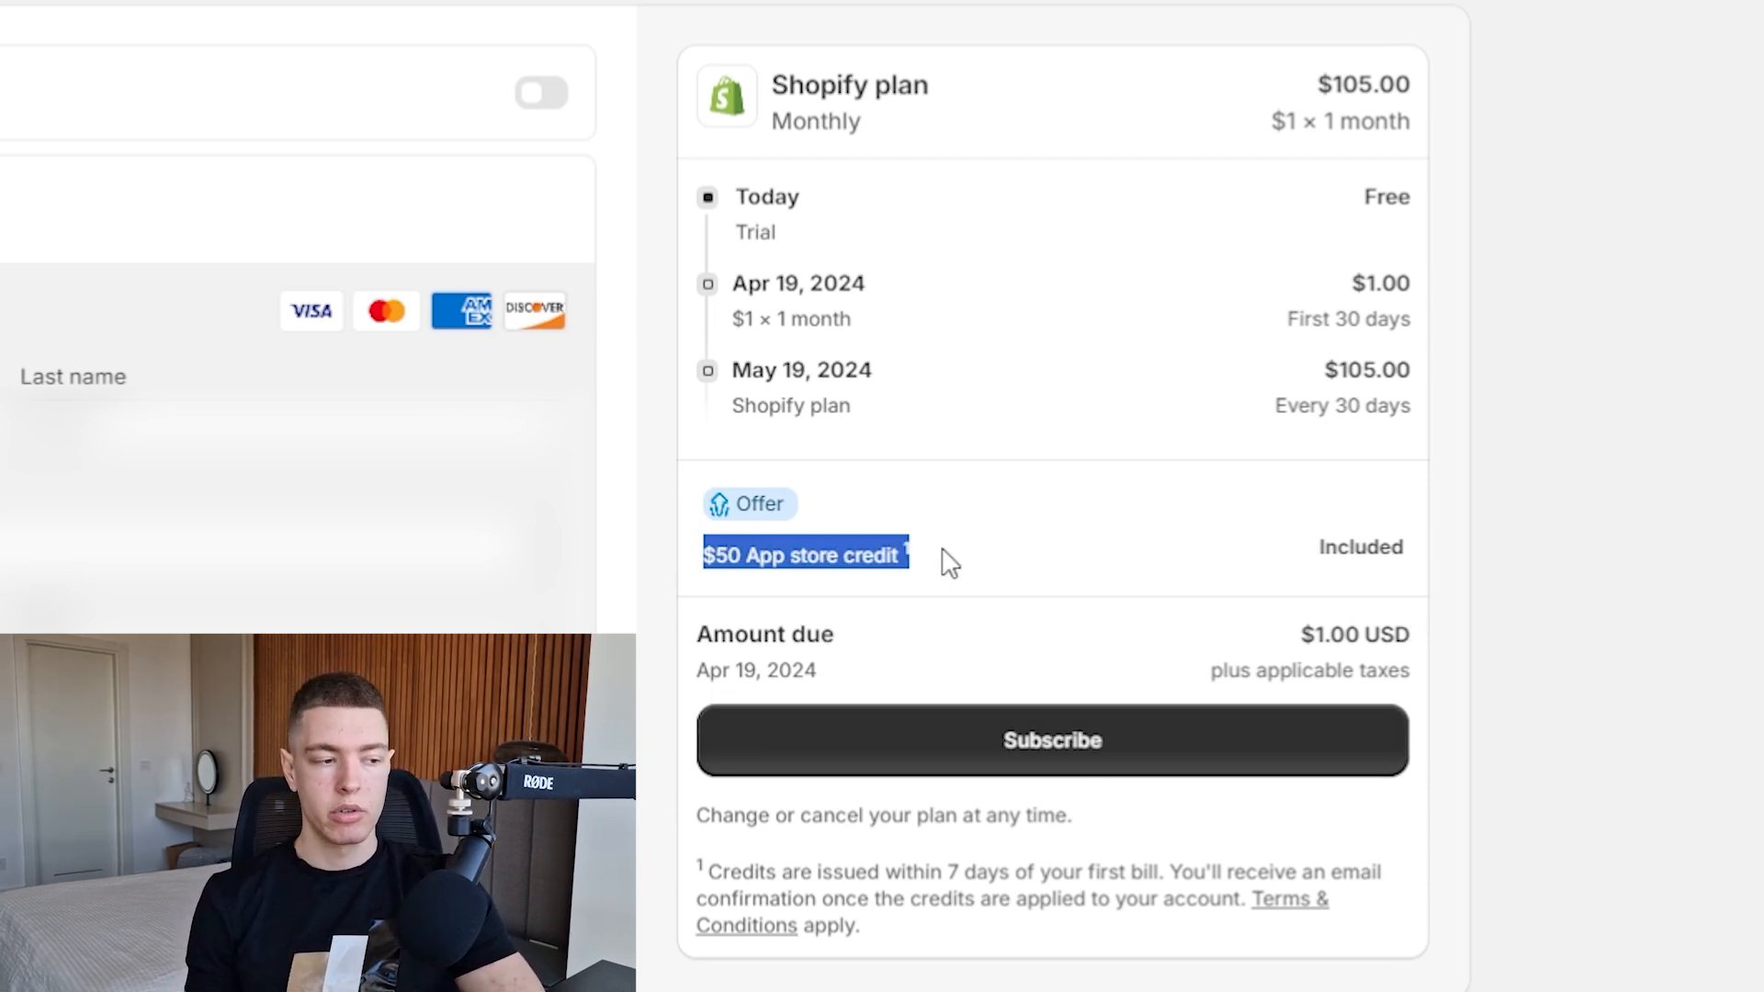
left_click(955, 562)
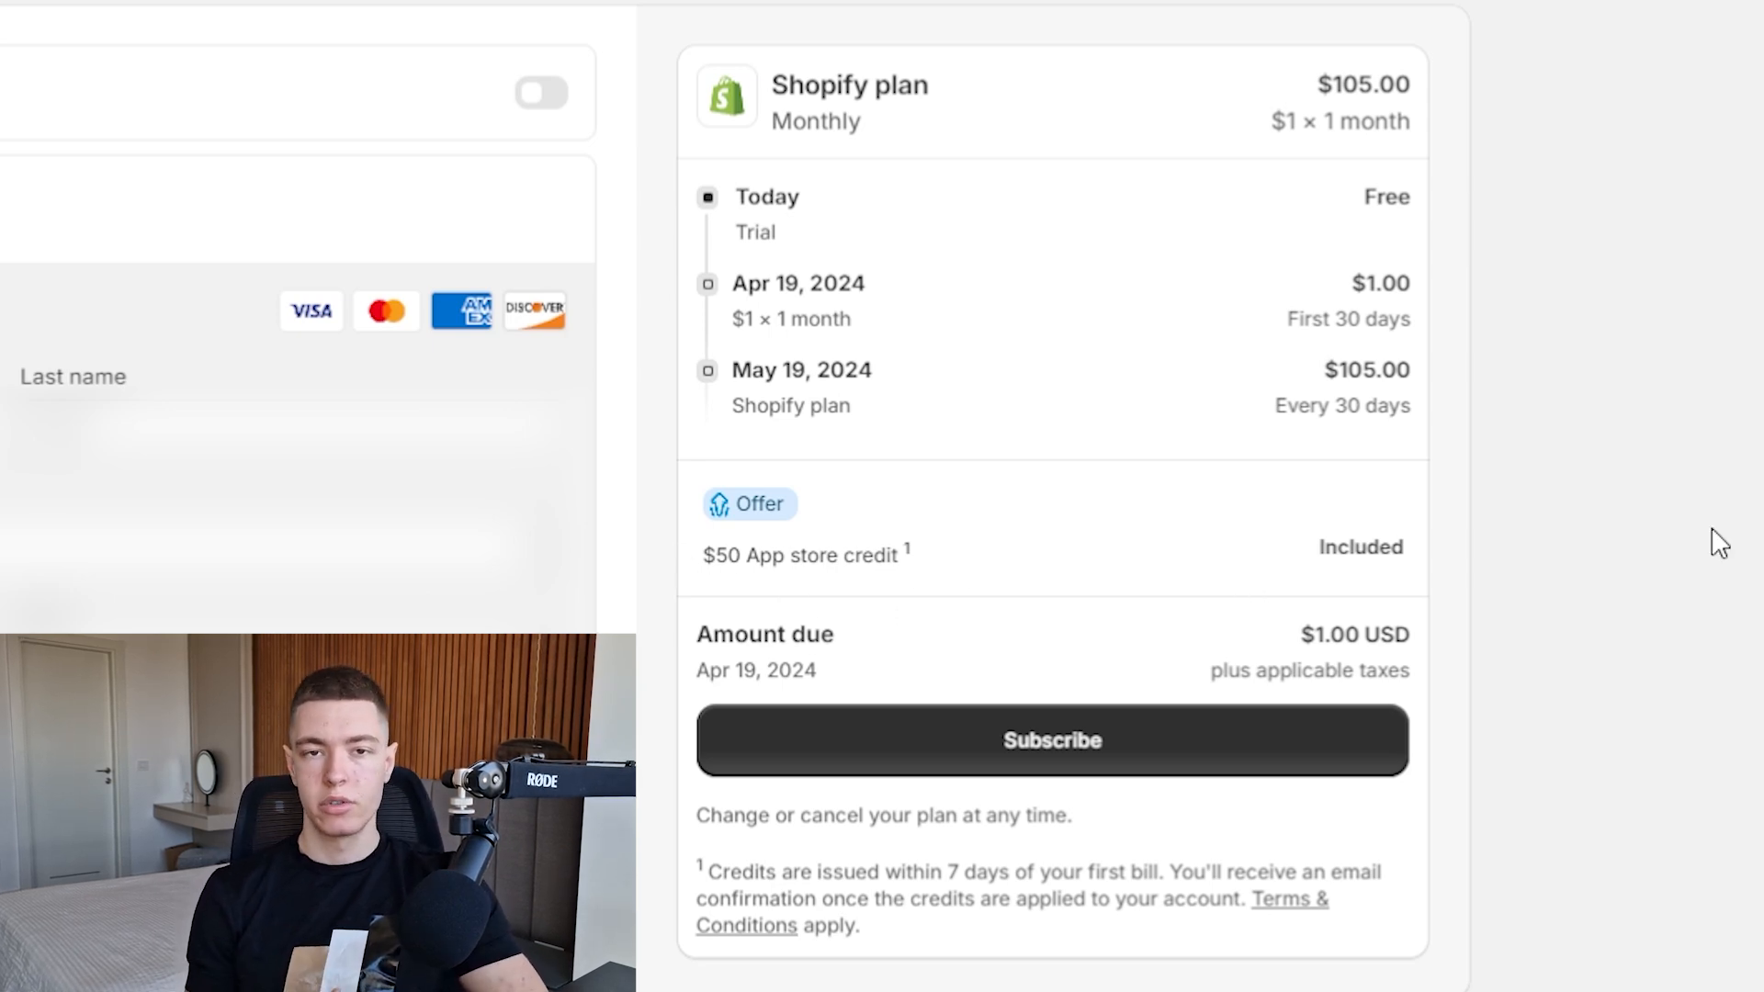
left_click(1093, 744)
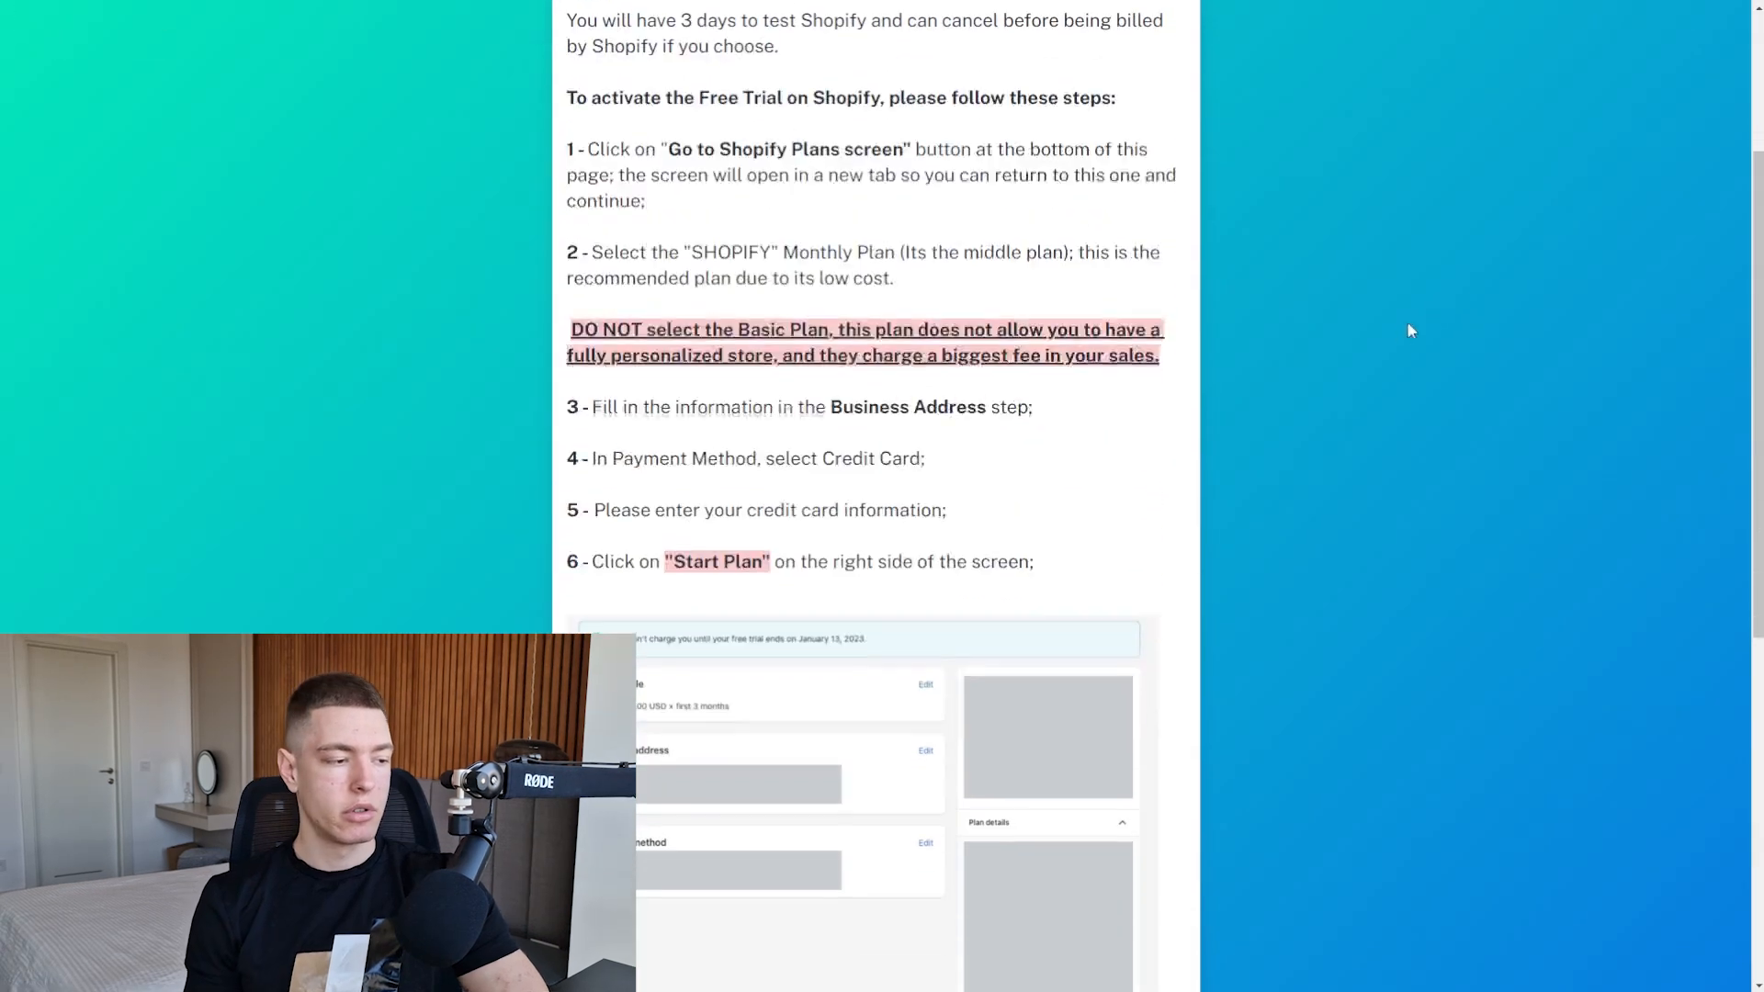
- Go through the free trial instructions in E-com Express and mark the "Activate The Free Trial on Shopify" stage as done
scroll(1410, 331, "down", 2)
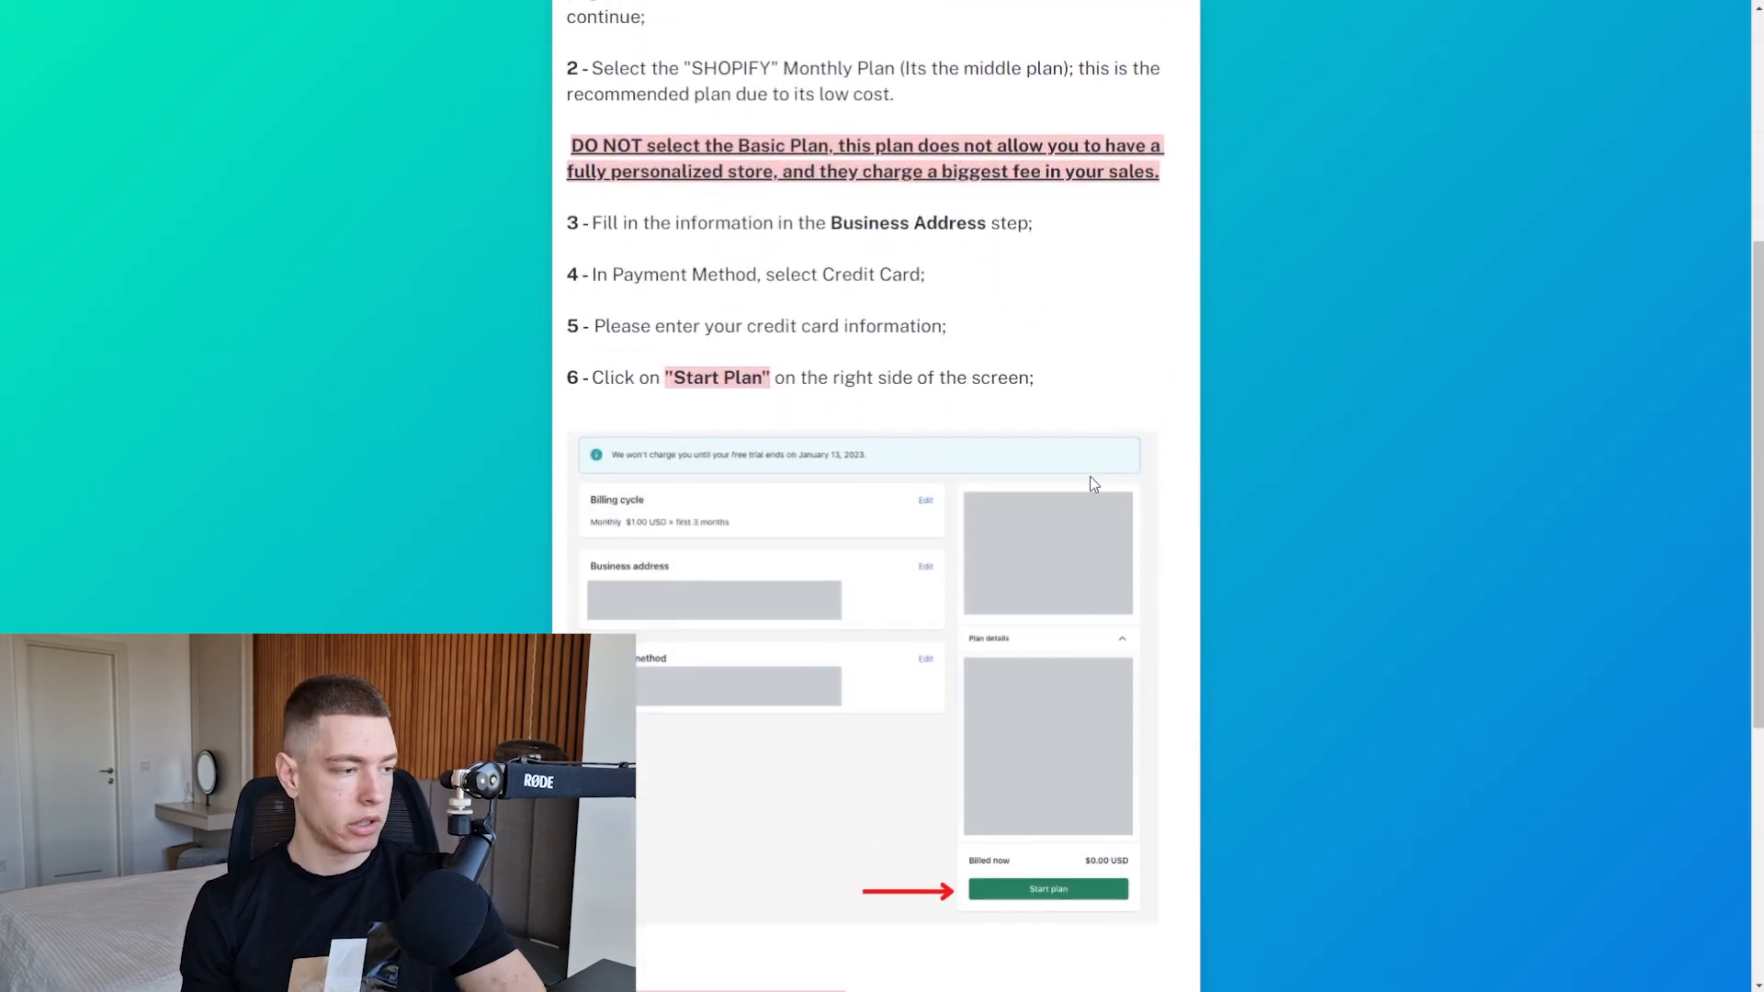
scroll(1091, 481, "down", 7)
left_click(939, 577)
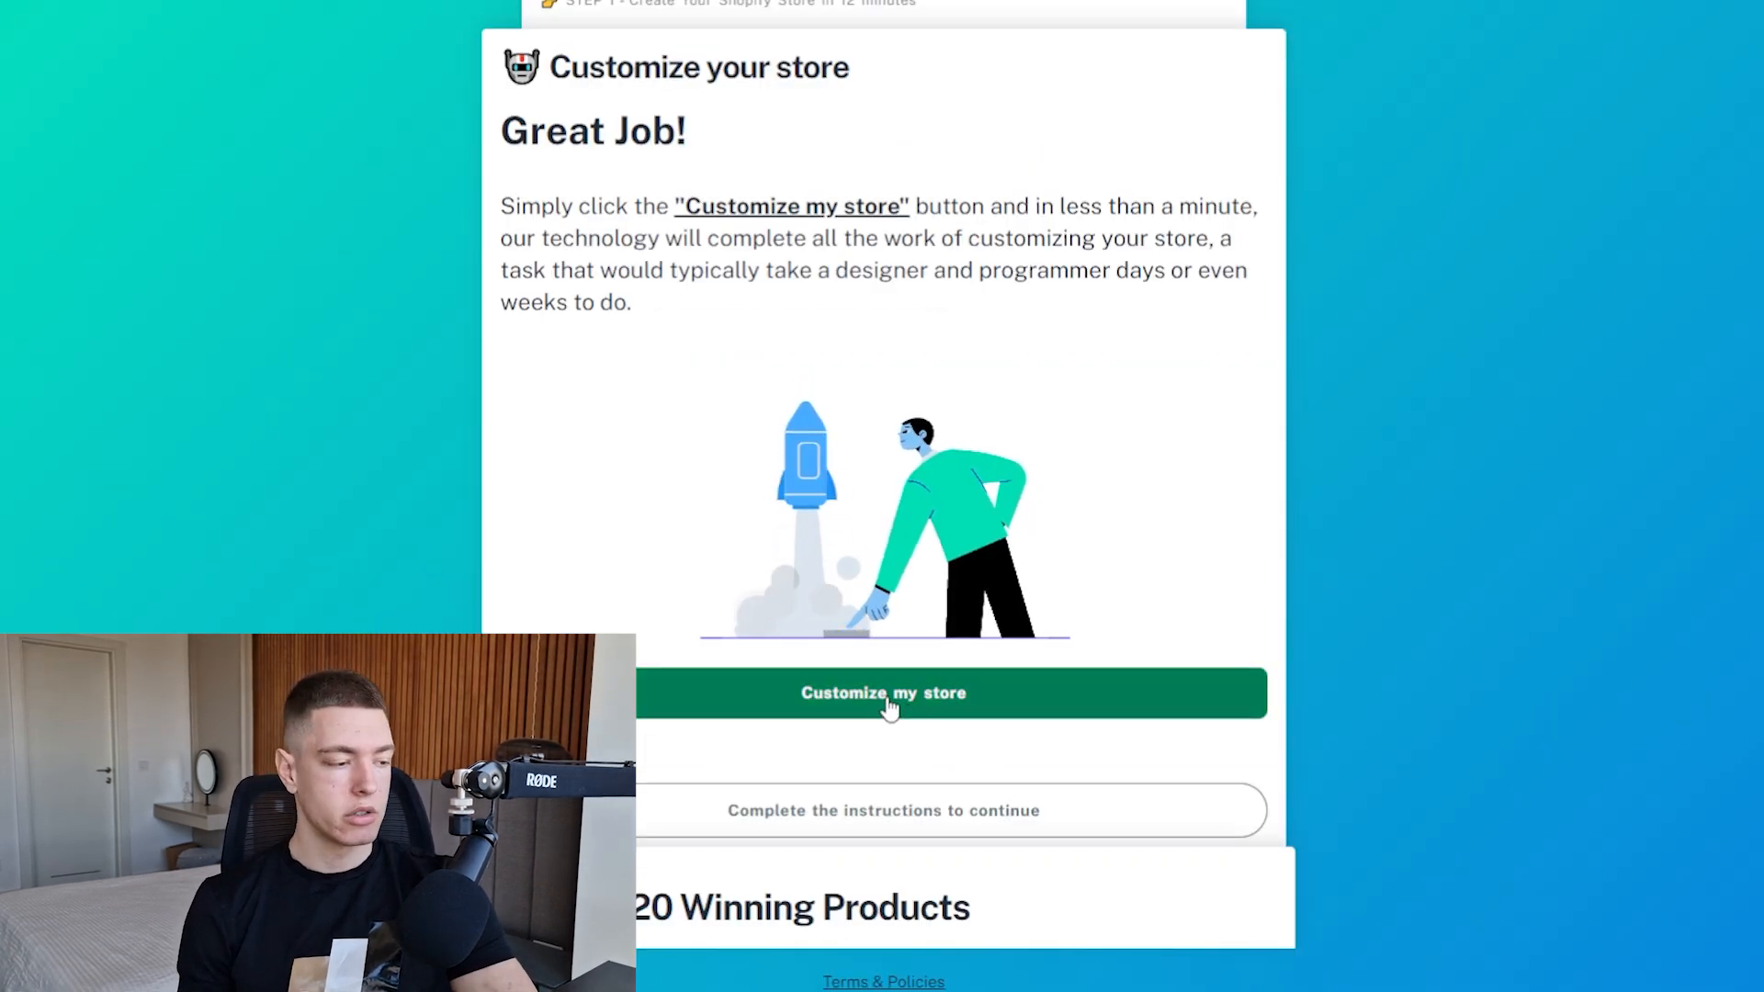
- Run the automatic store customization and add the 20 winning products to the store, marking both stages as done
left_click(972, 700)
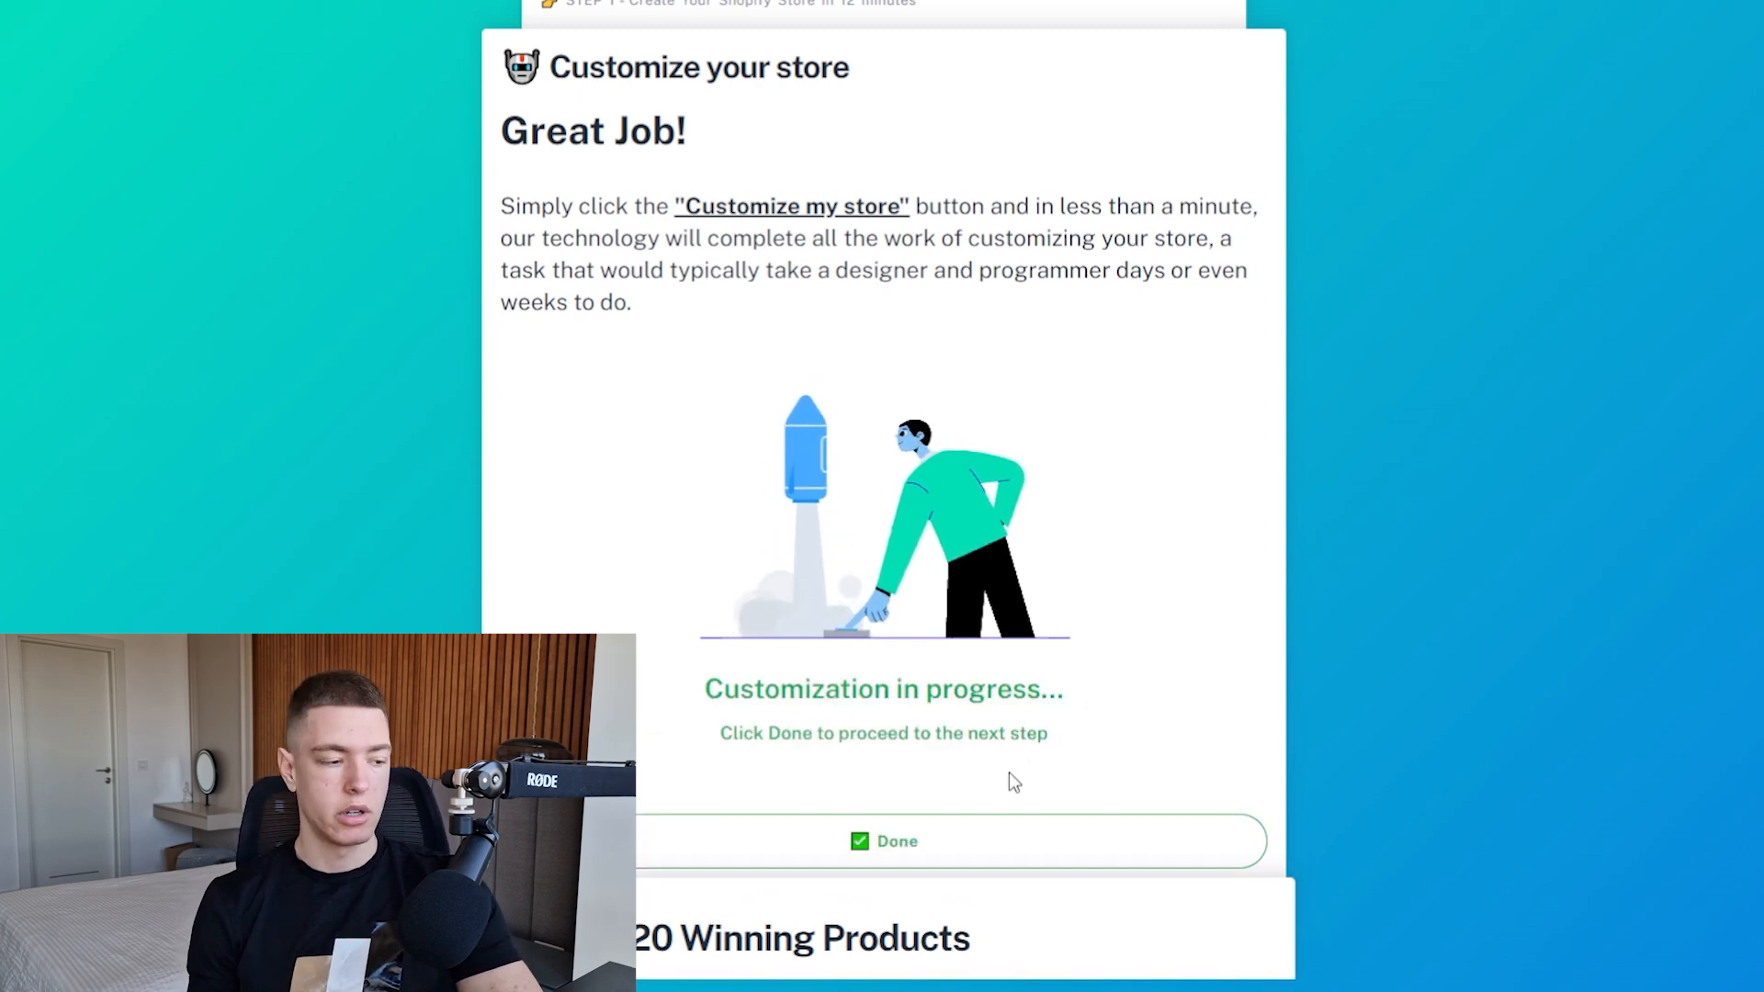
left_click(1004, 845)
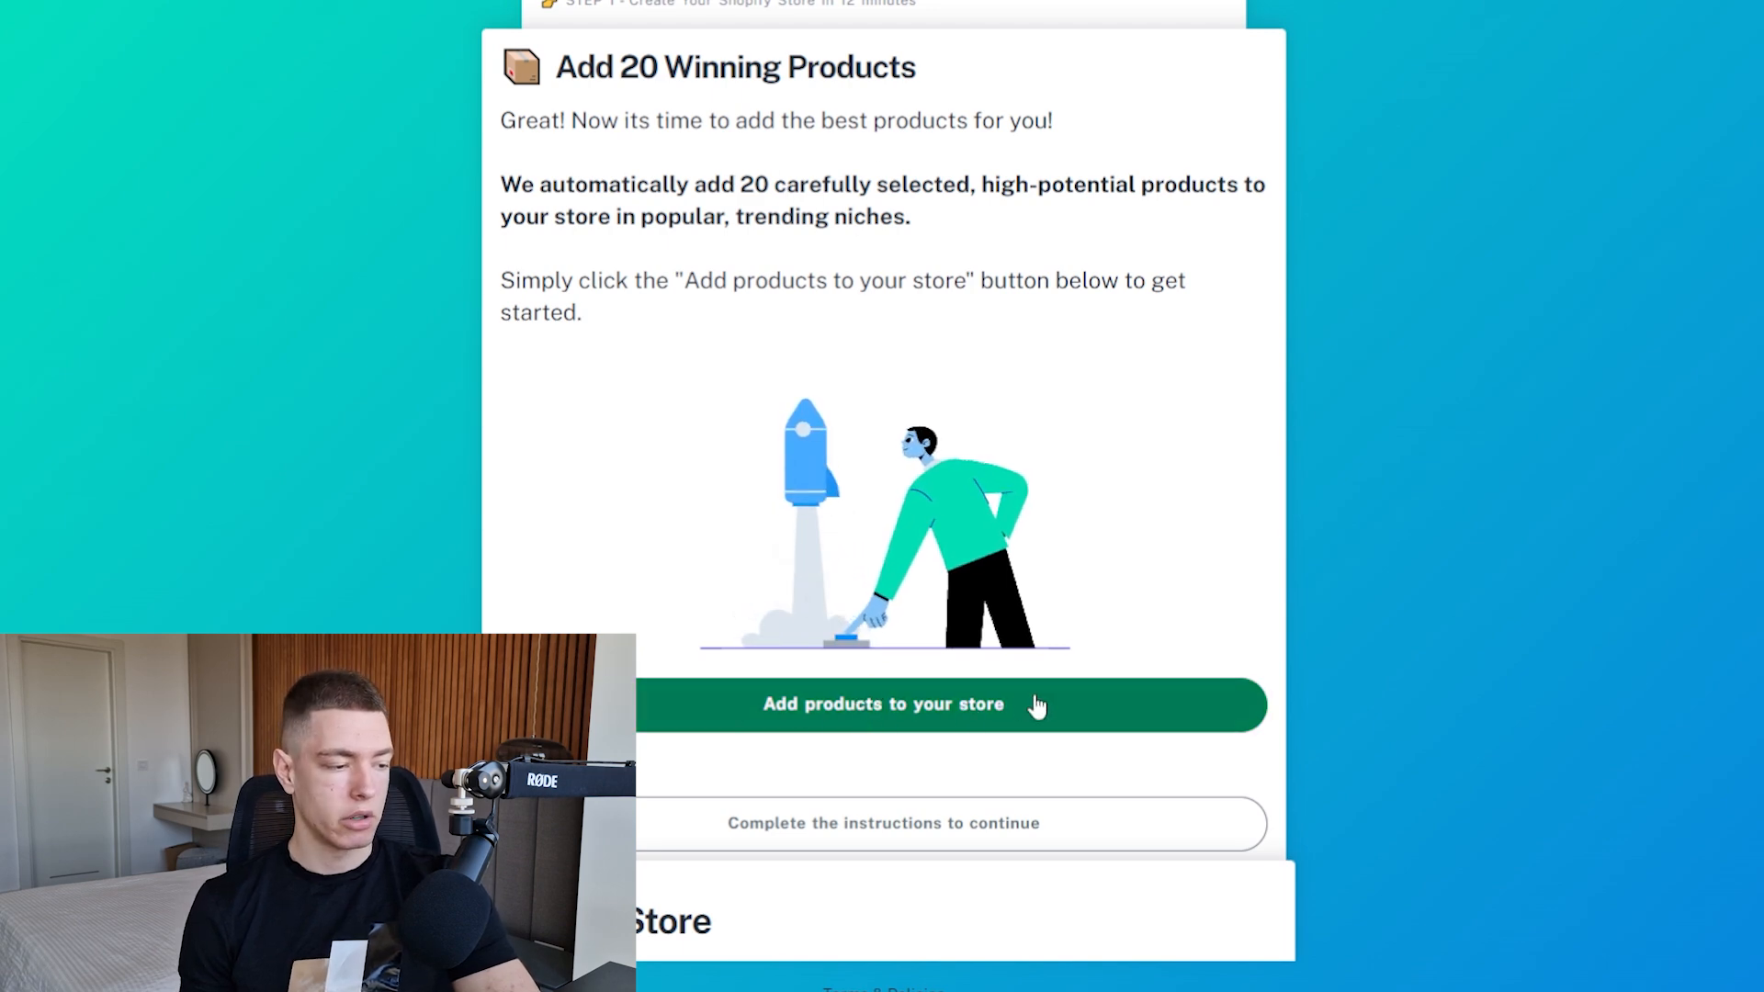
left_click(905, 704)
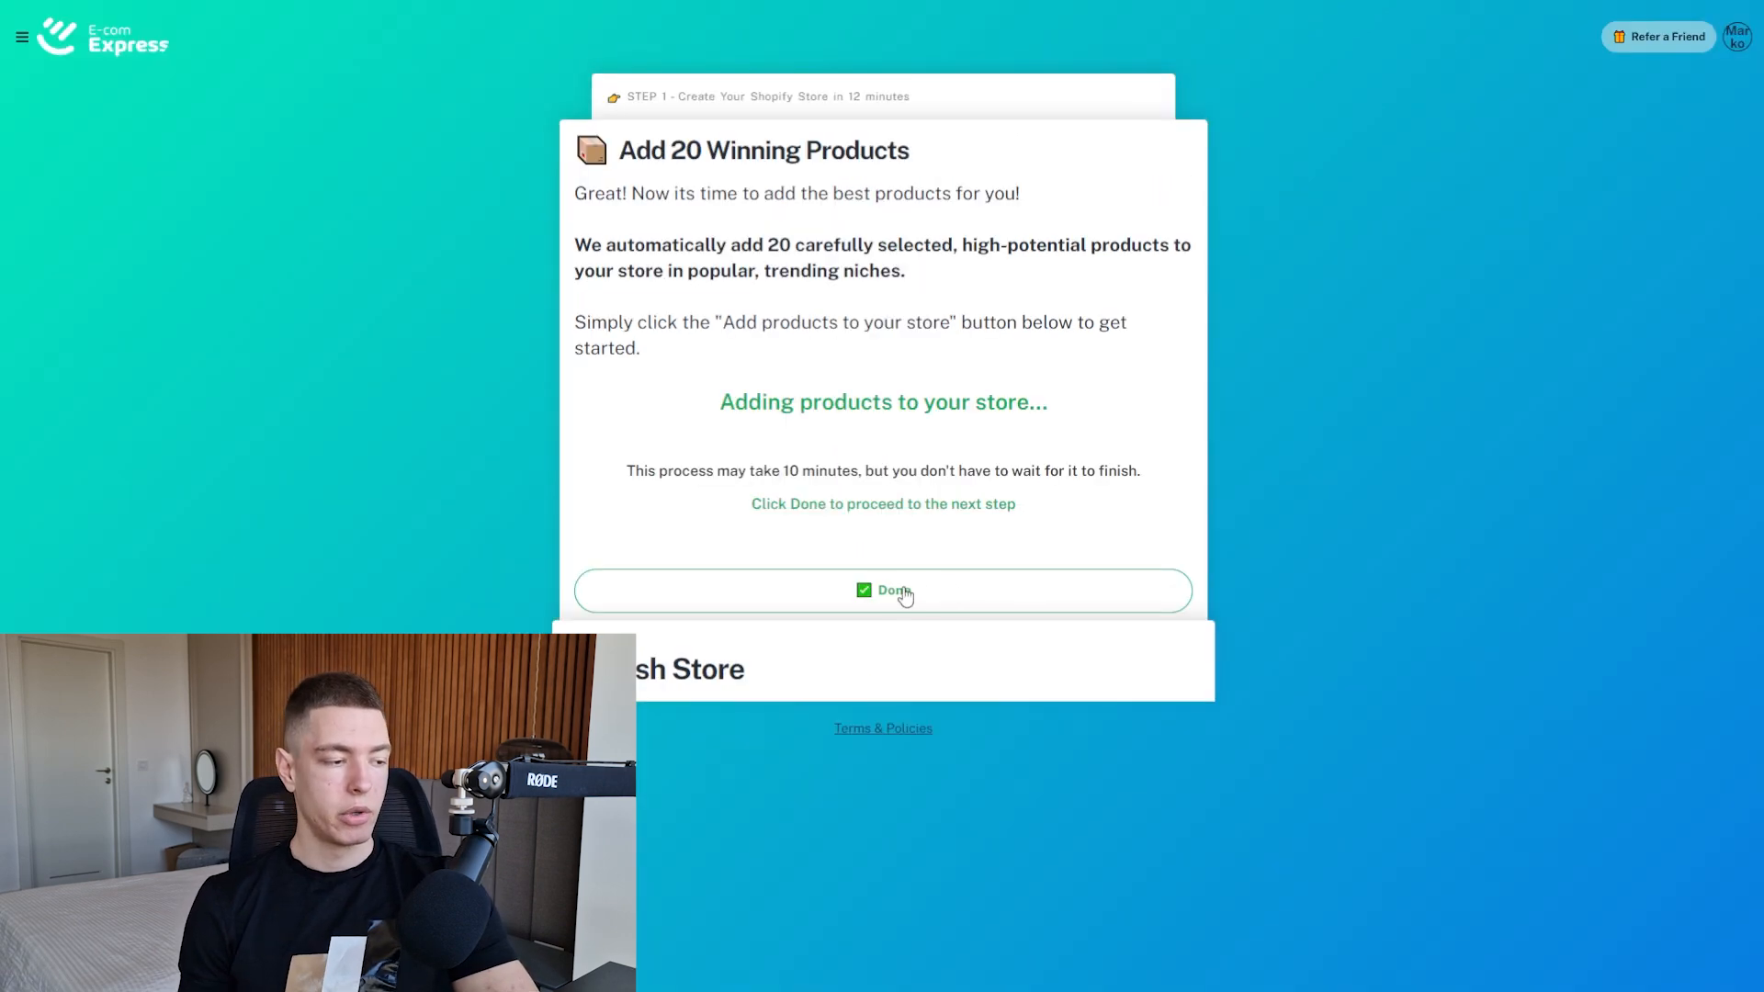
left_click(909, 639)
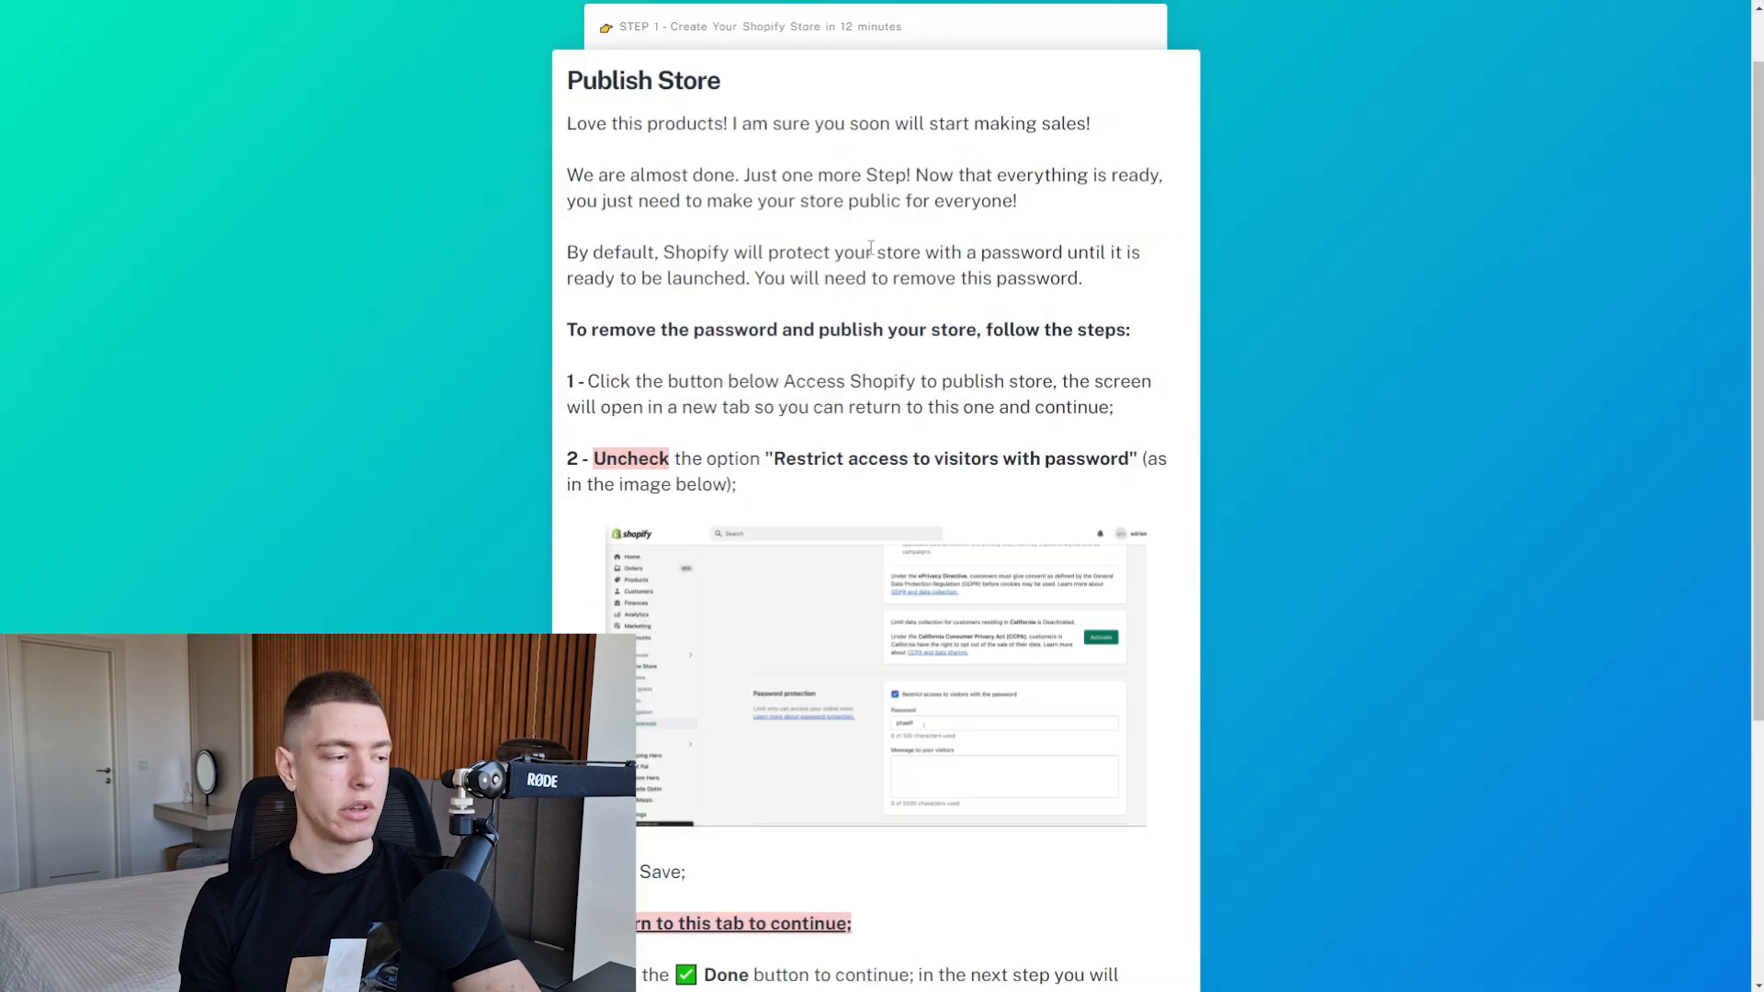
- Turn off the "Restrict access to visitors with the password" option in Shopify's preferences and mark the "Publish Store" stage as done in E-com Express
scroll(872, 276, "down", 1)
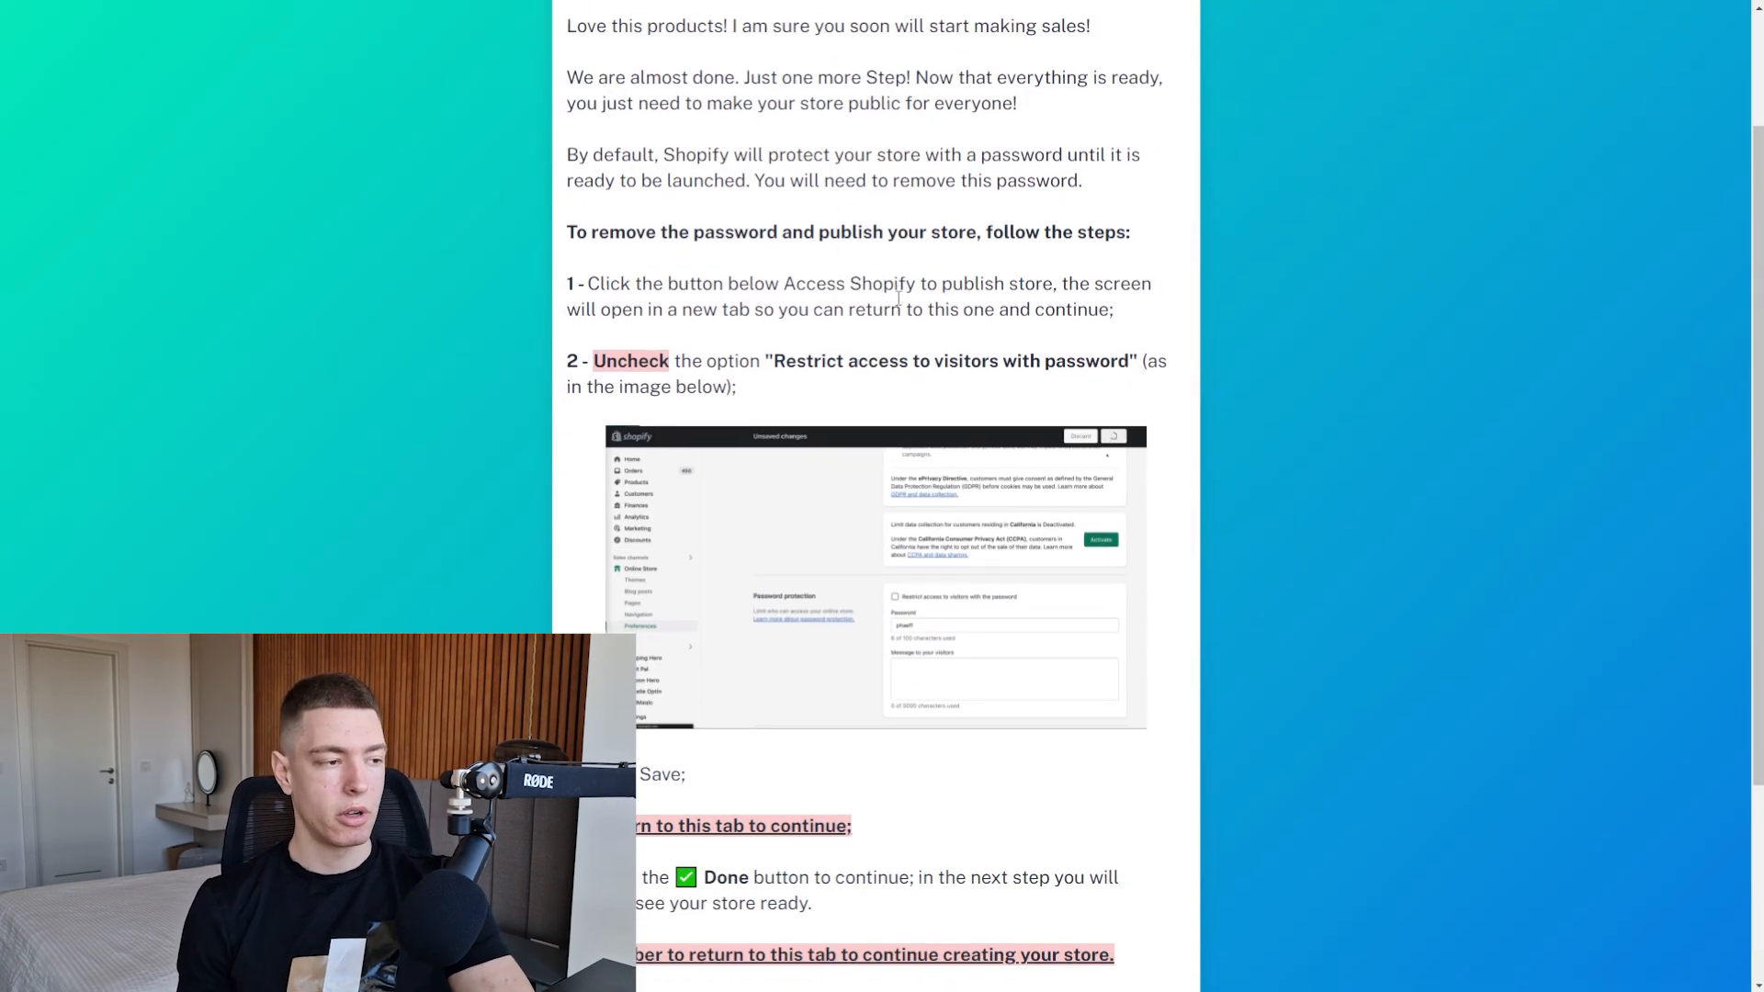
scroll(899, 296, "down", 1)
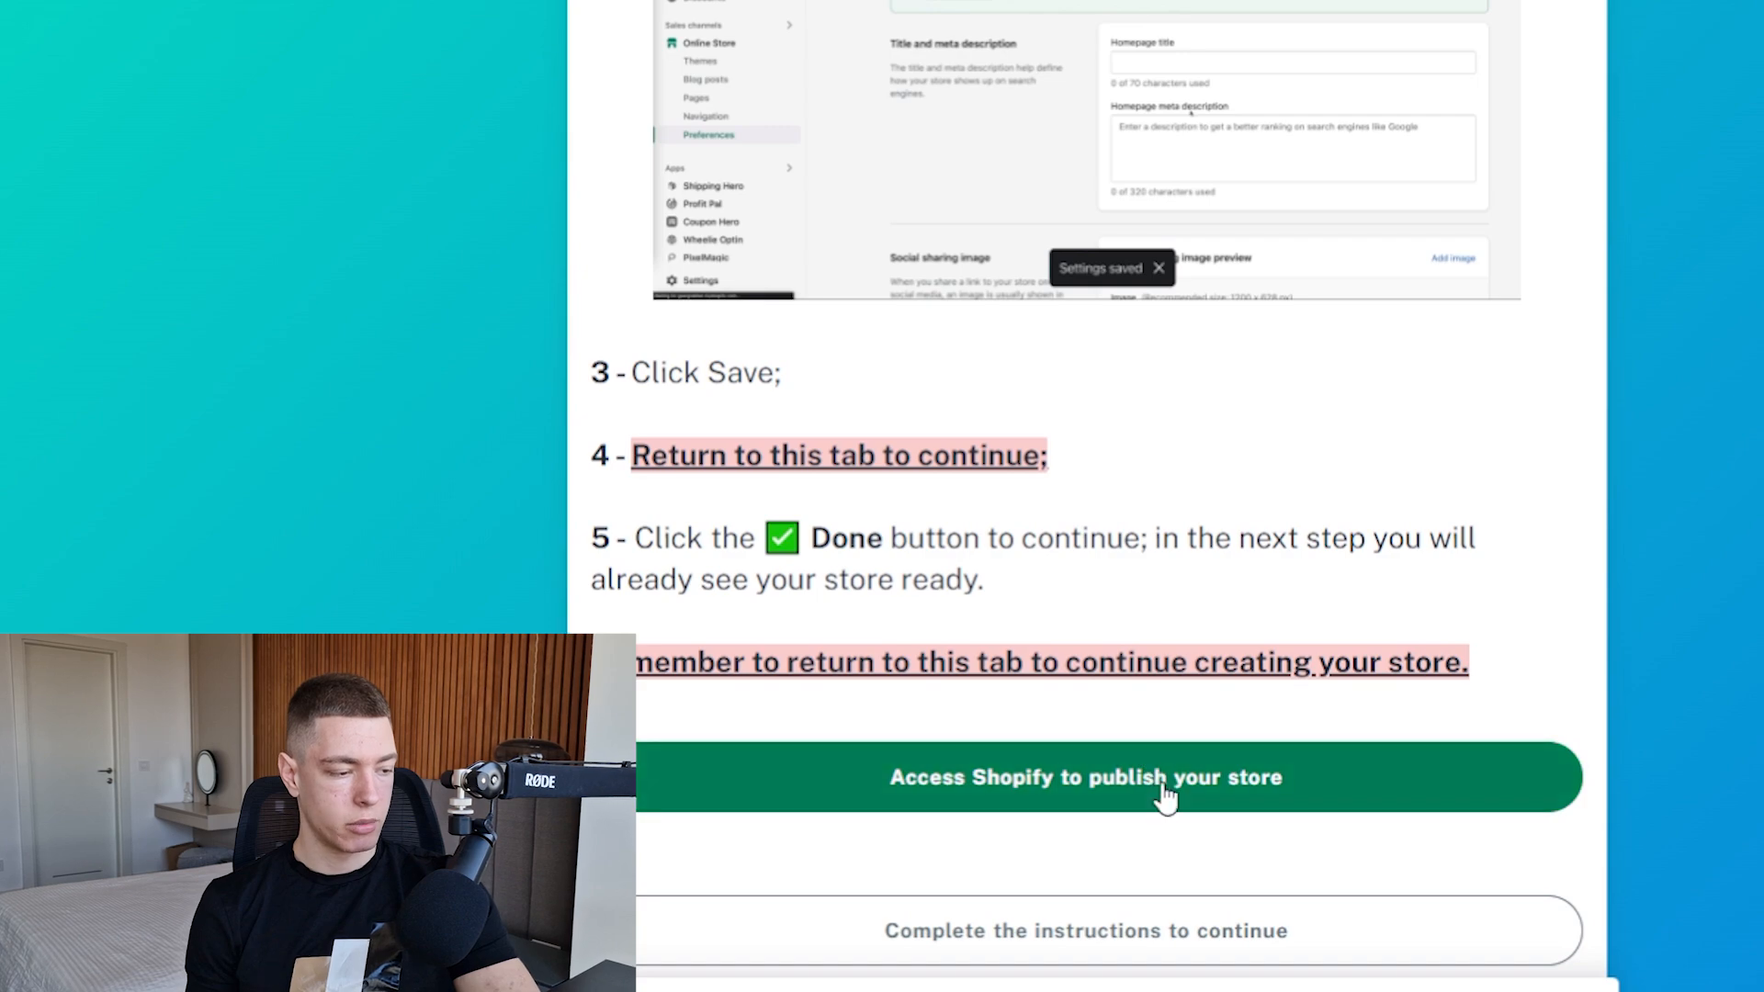
left_click(1163, 788)
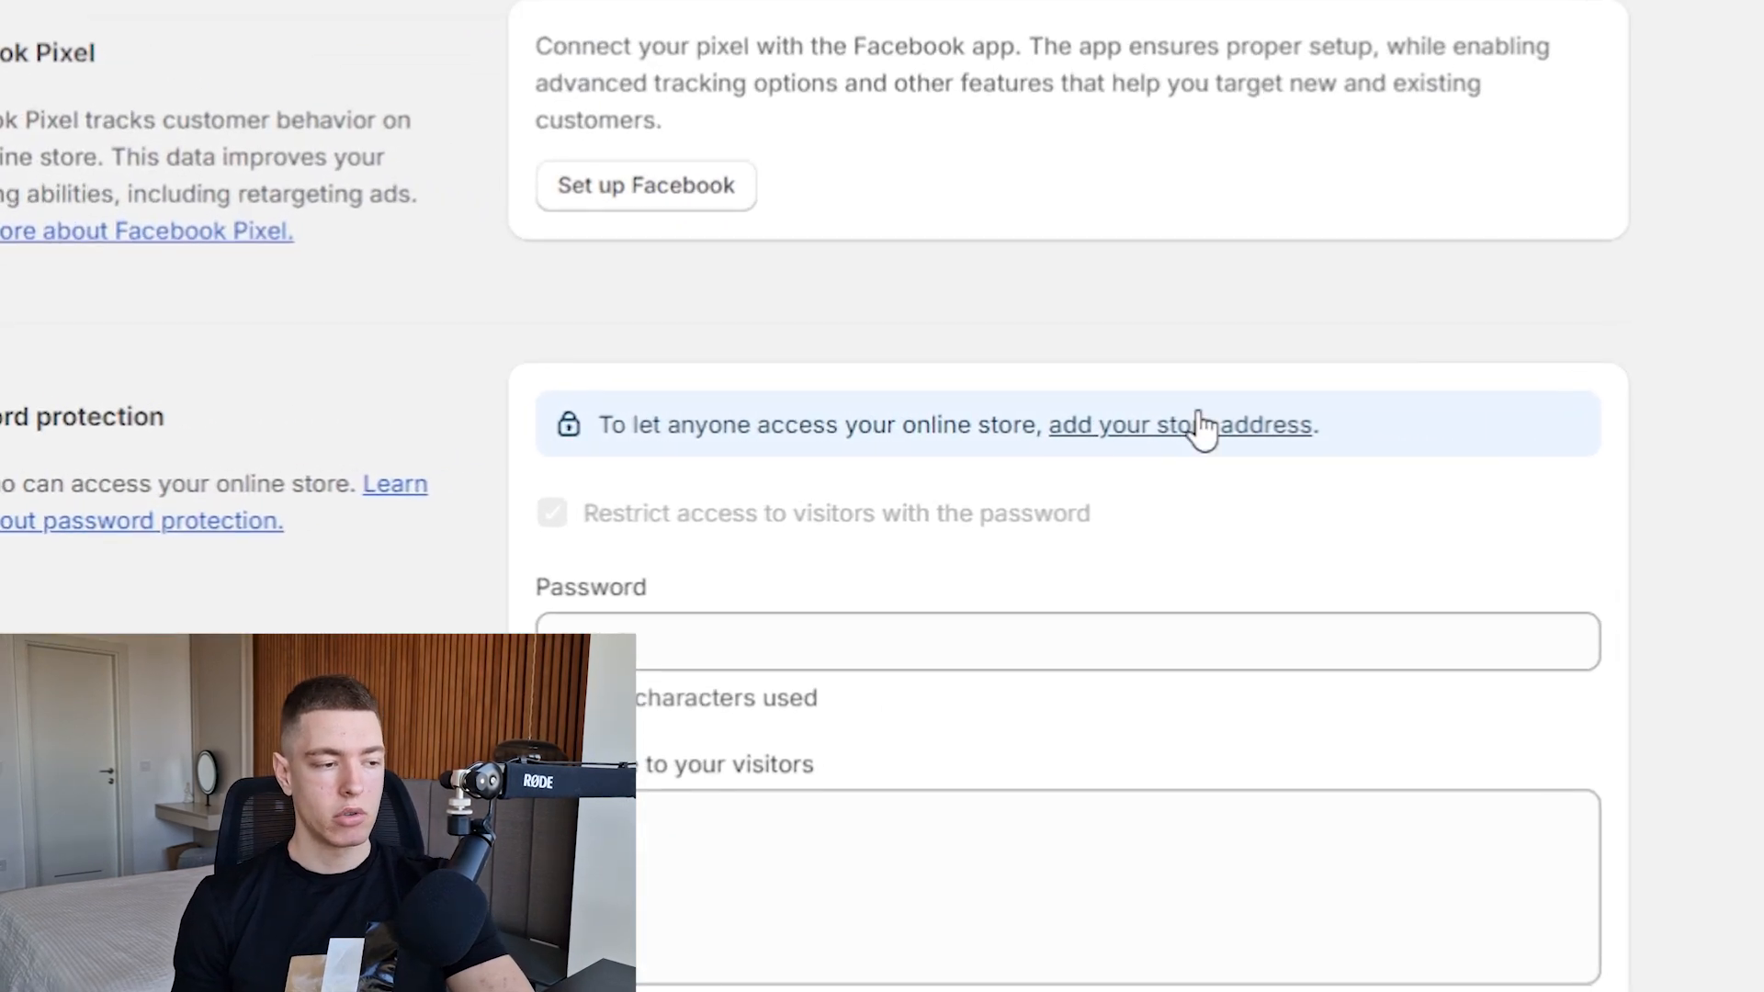
left_click(1162, 430)
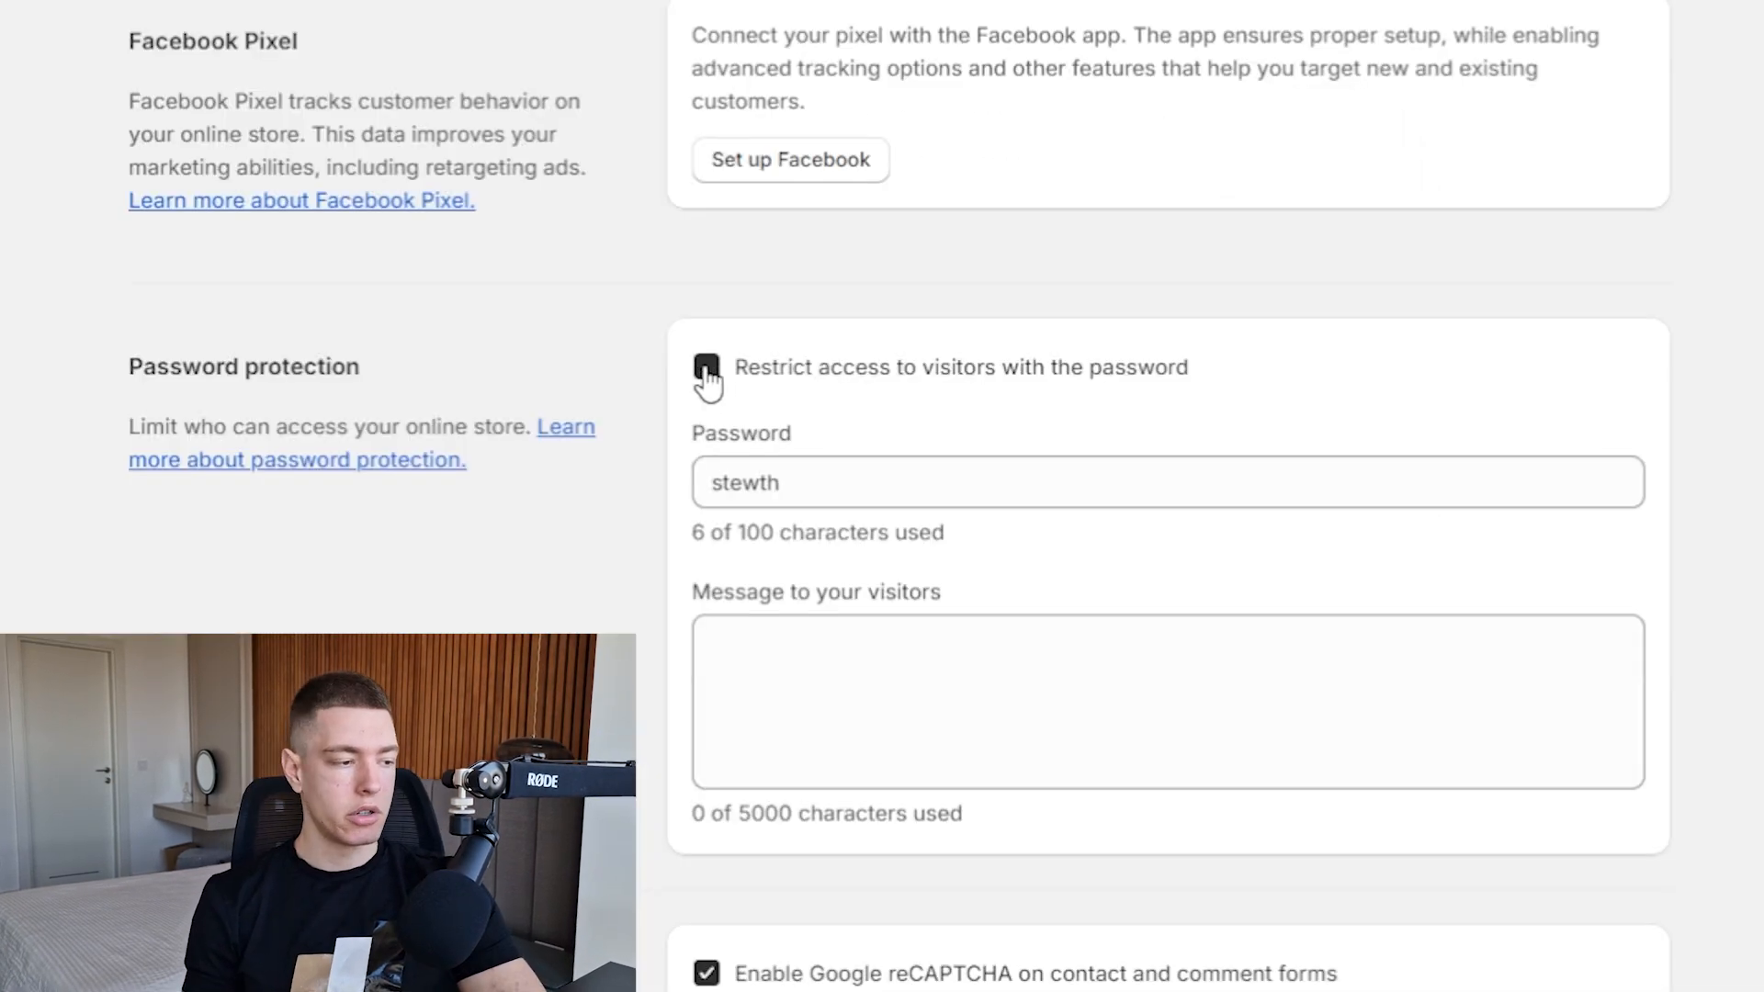
left_click(707, 368)
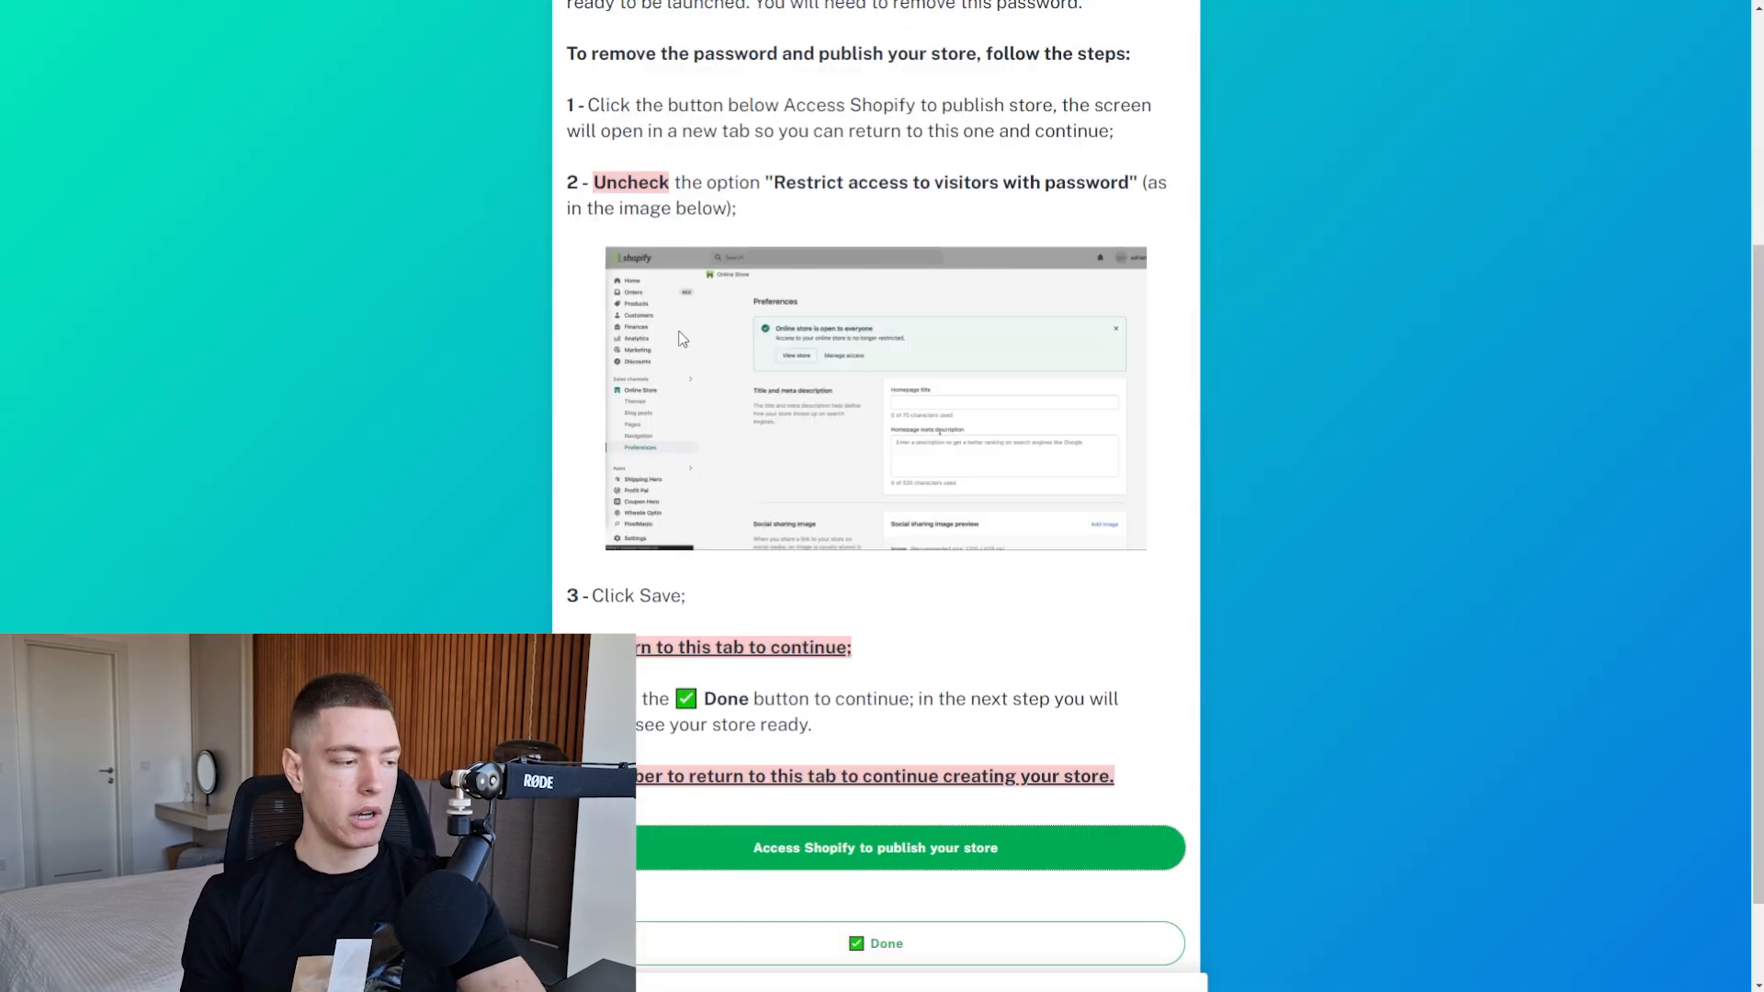
scroll(826, 684, "down", 1)
scroll(864, 735, "down", 1)
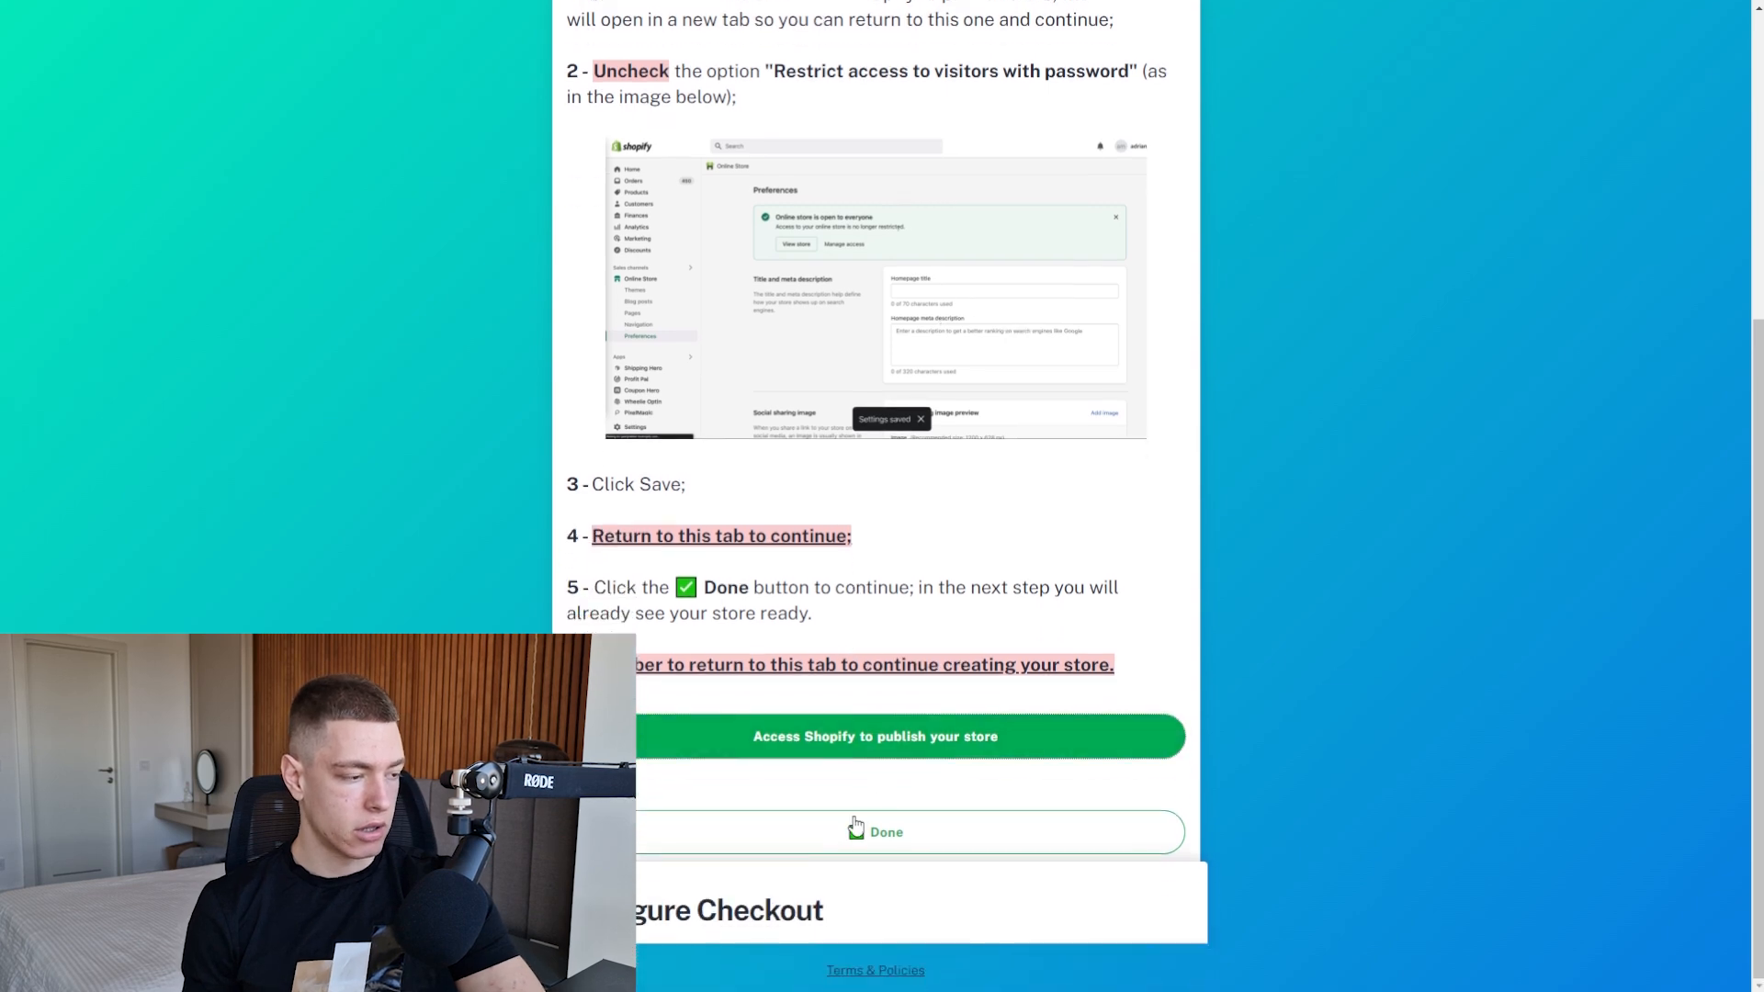
left_click(880, 838)
- Read the Configure Checkout instructions, start the Shopify Payments account setup in the store's payment settings, and mark the stage as done
scroll(973, 536, "down", 8)
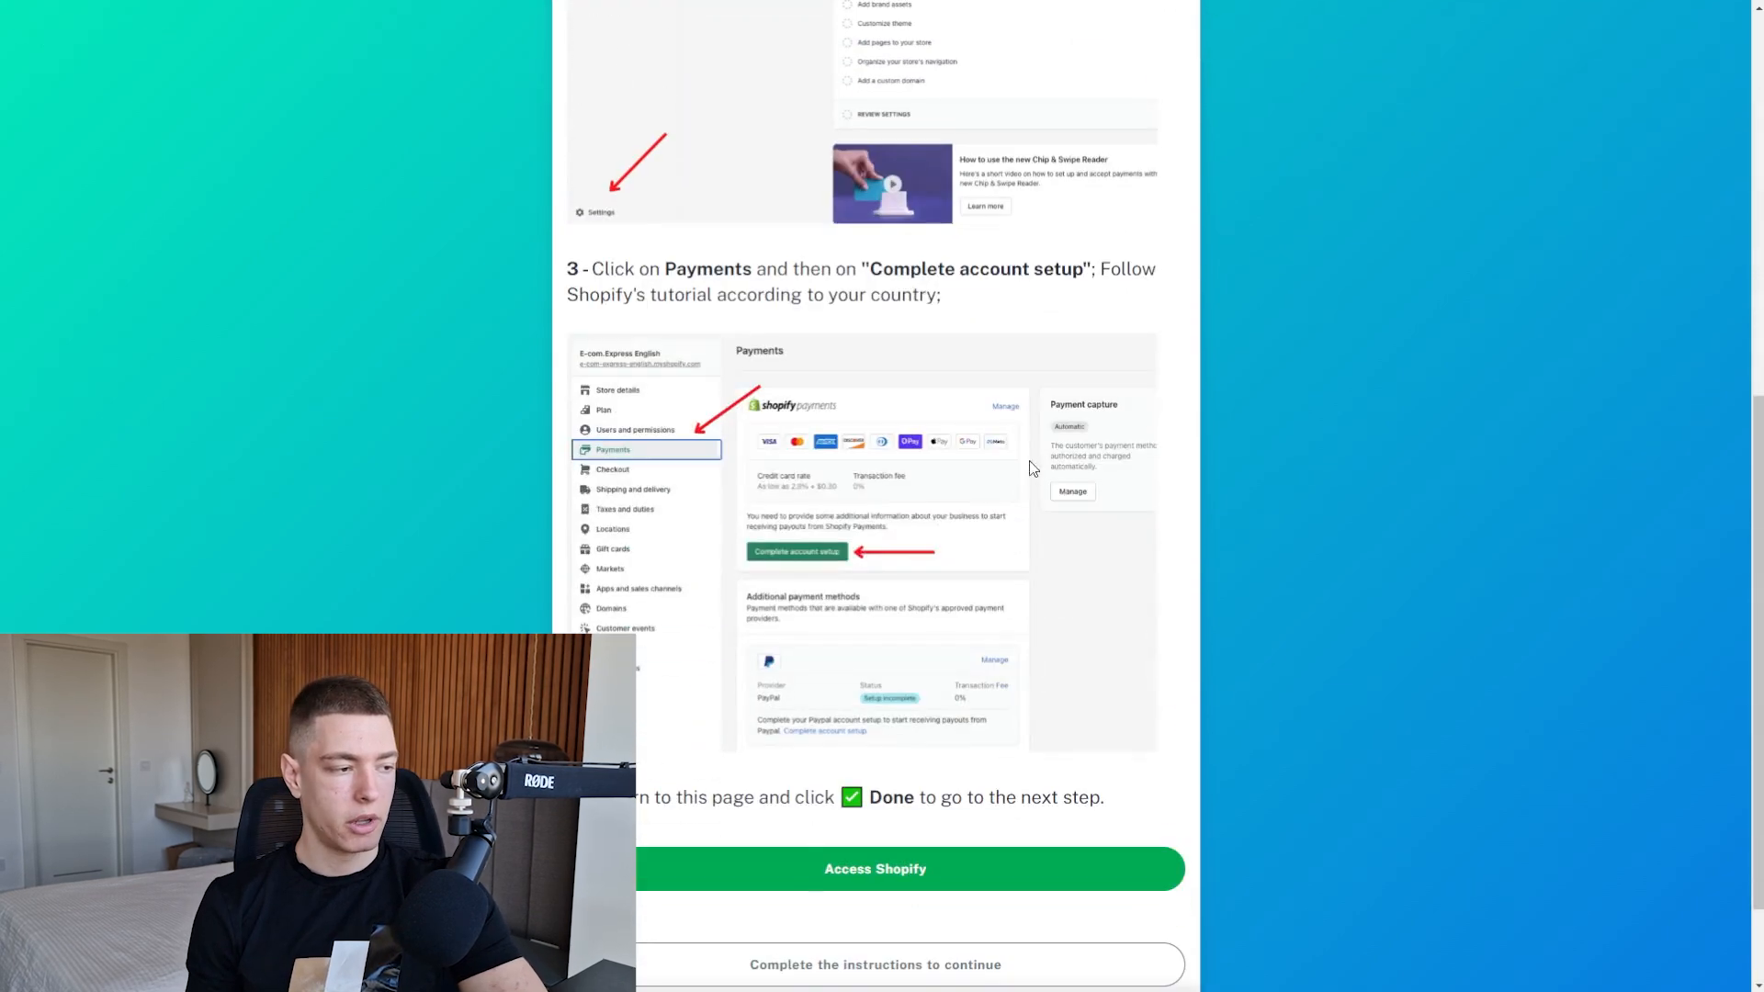
scroll(1000, 772, "down", 2)
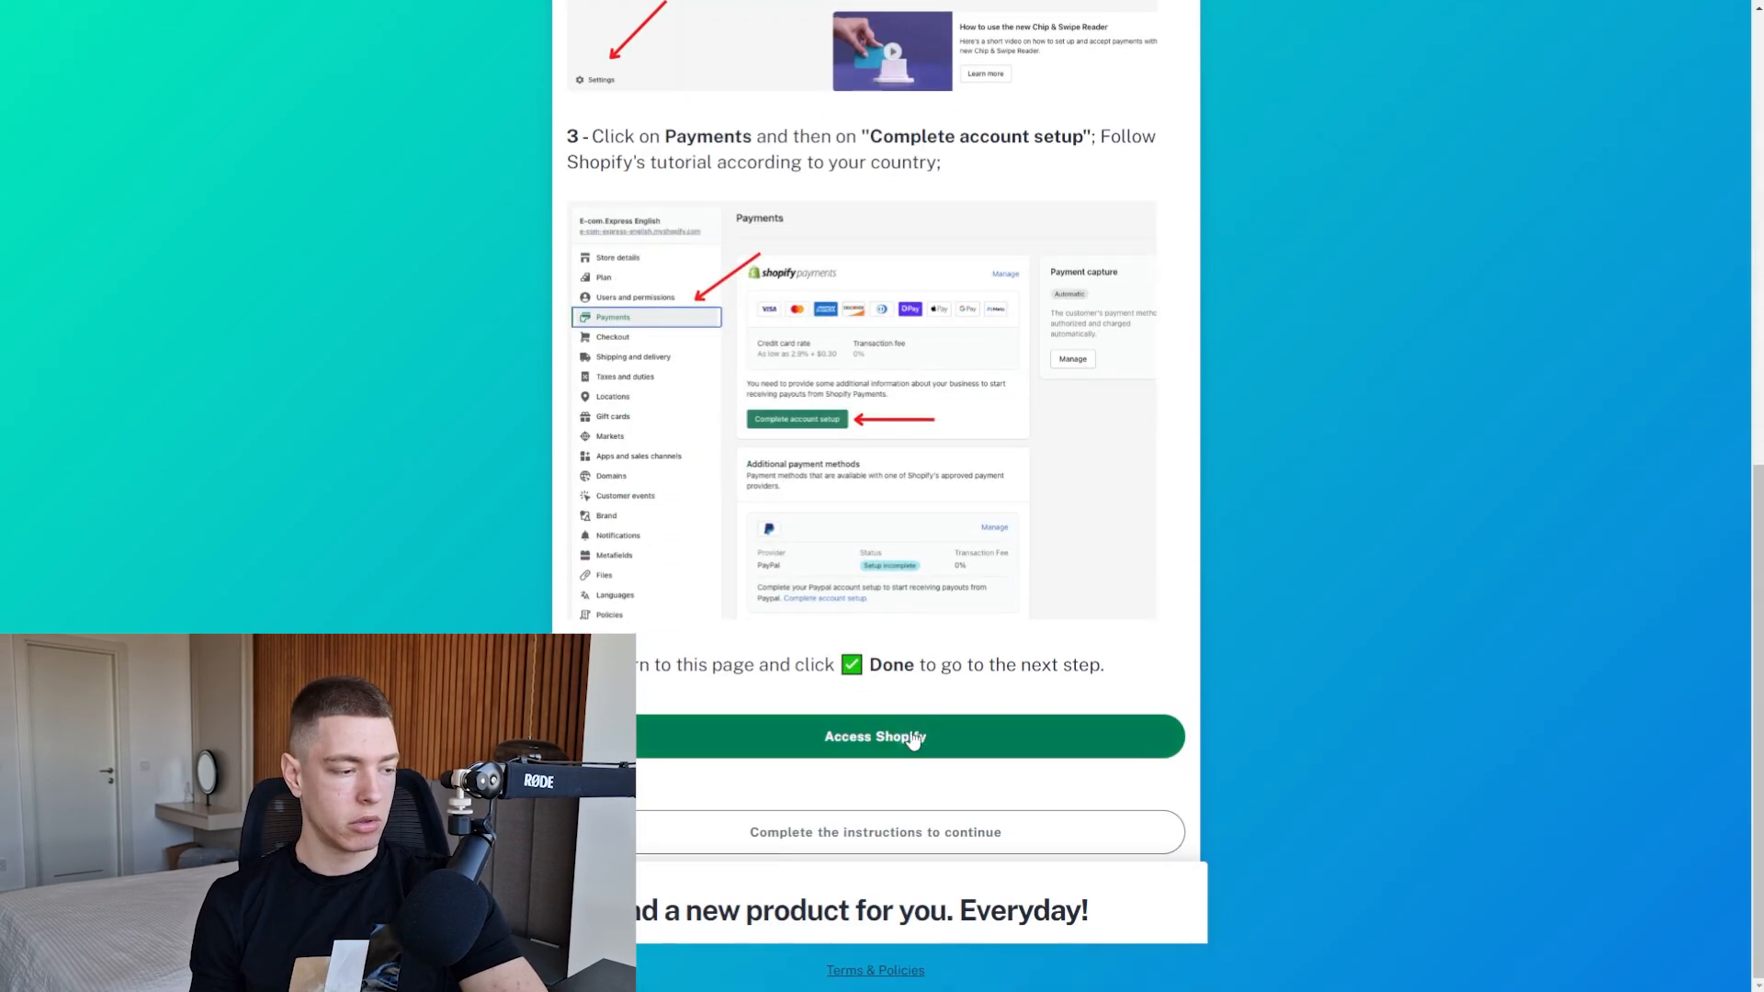
left_click(911, 738)
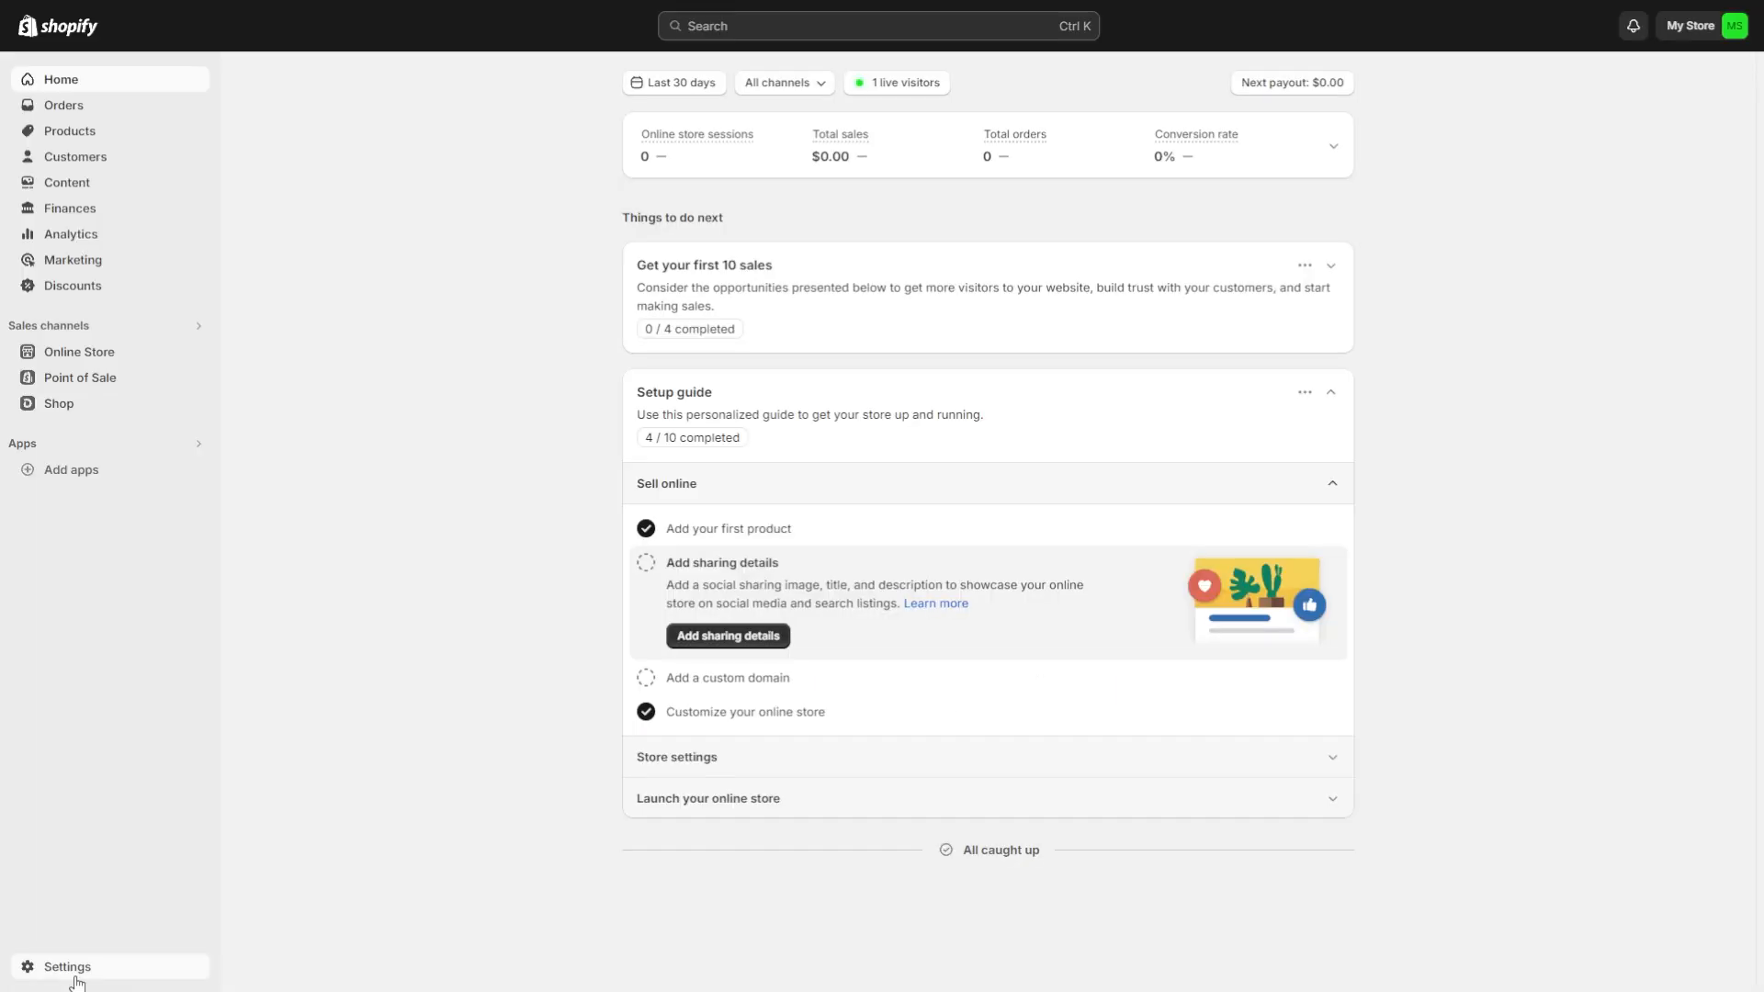
left_click(68, 965)
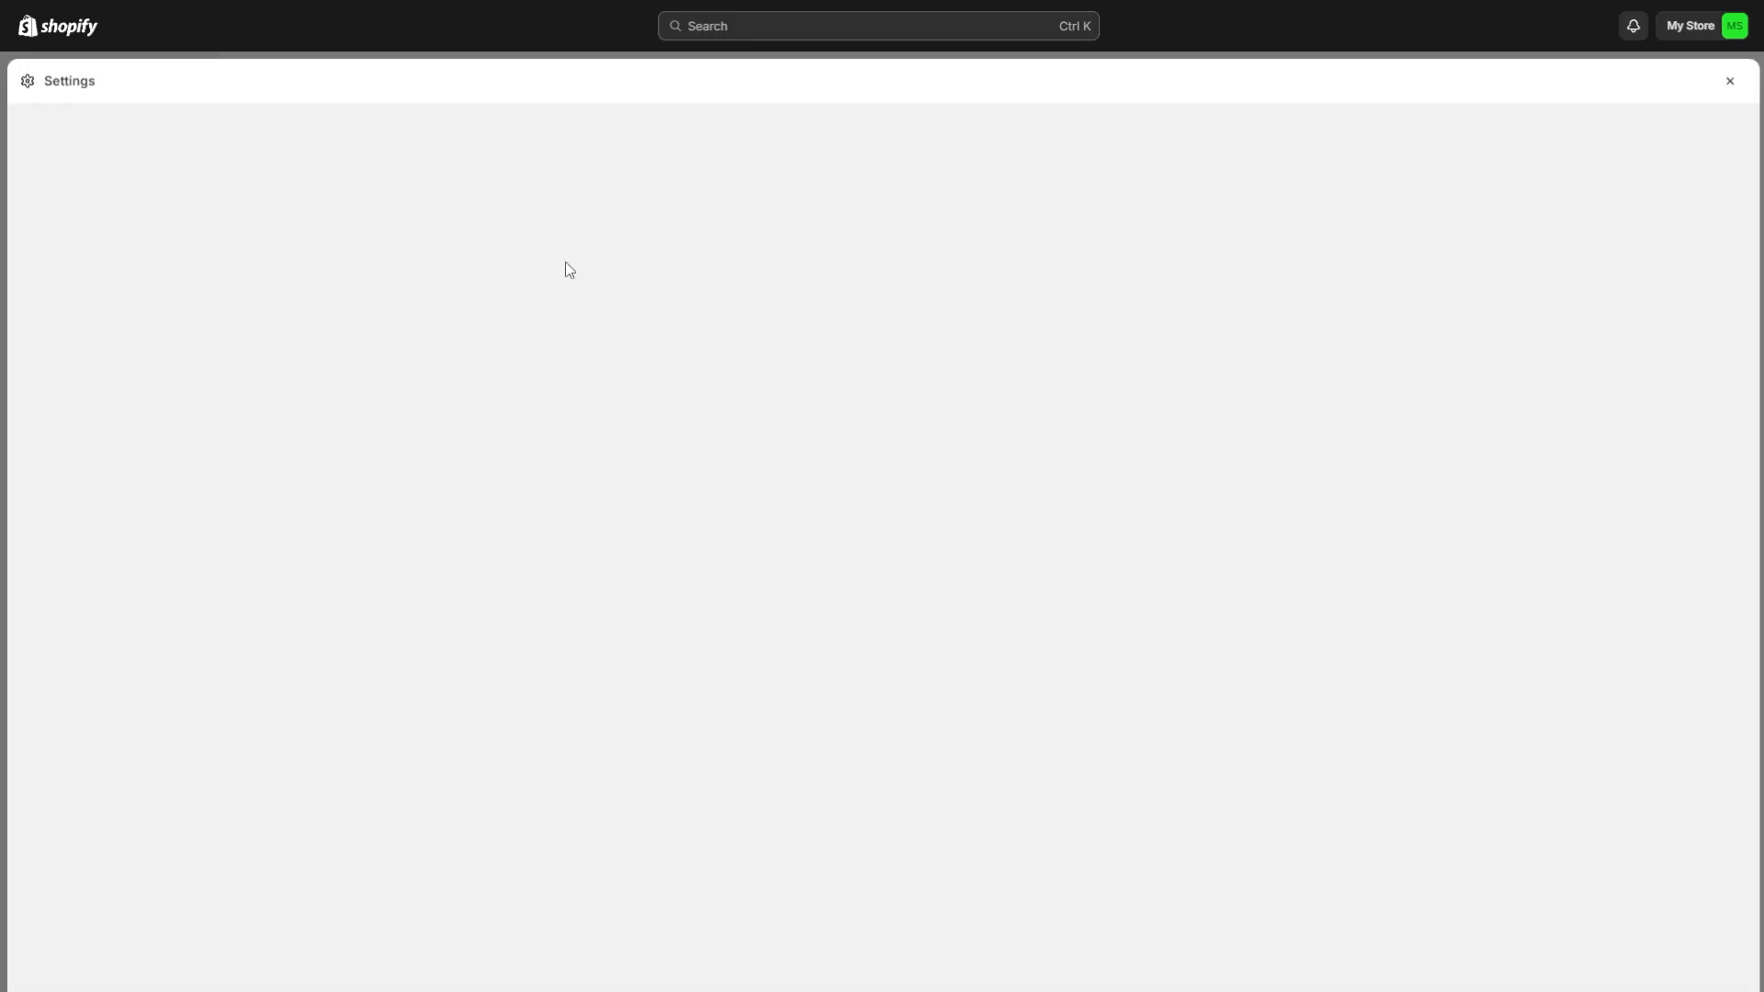
left_click(567, 265)
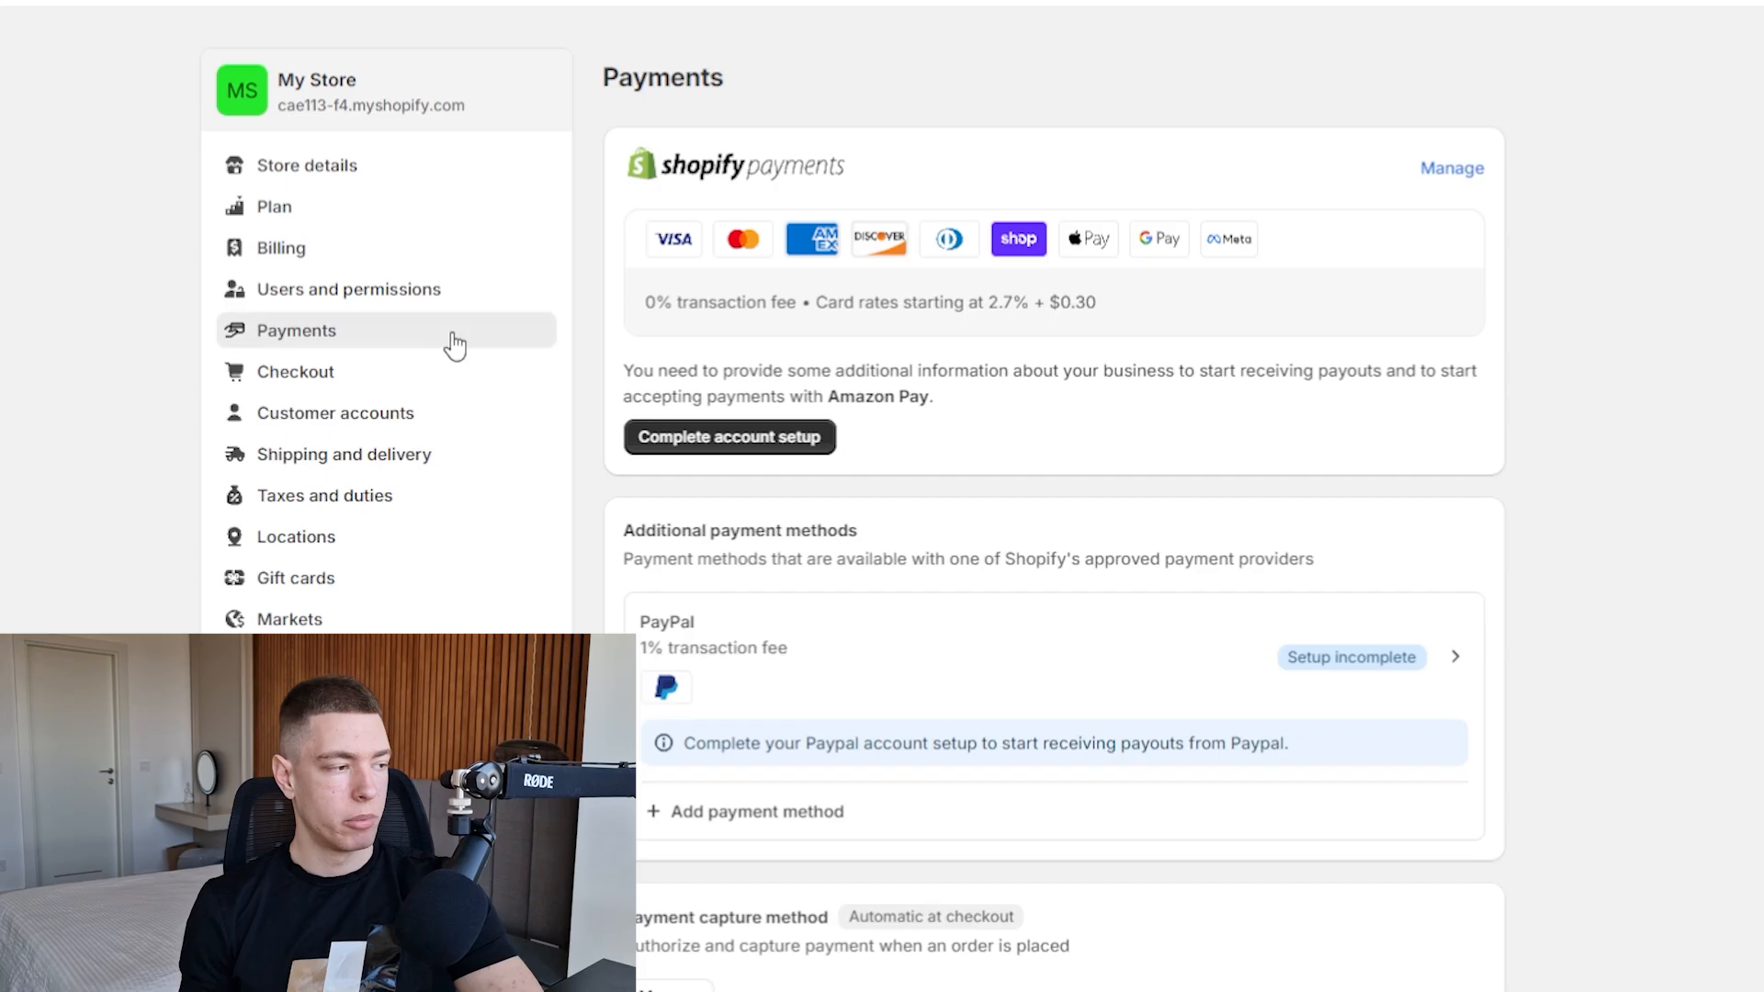
left_click(790, 447)
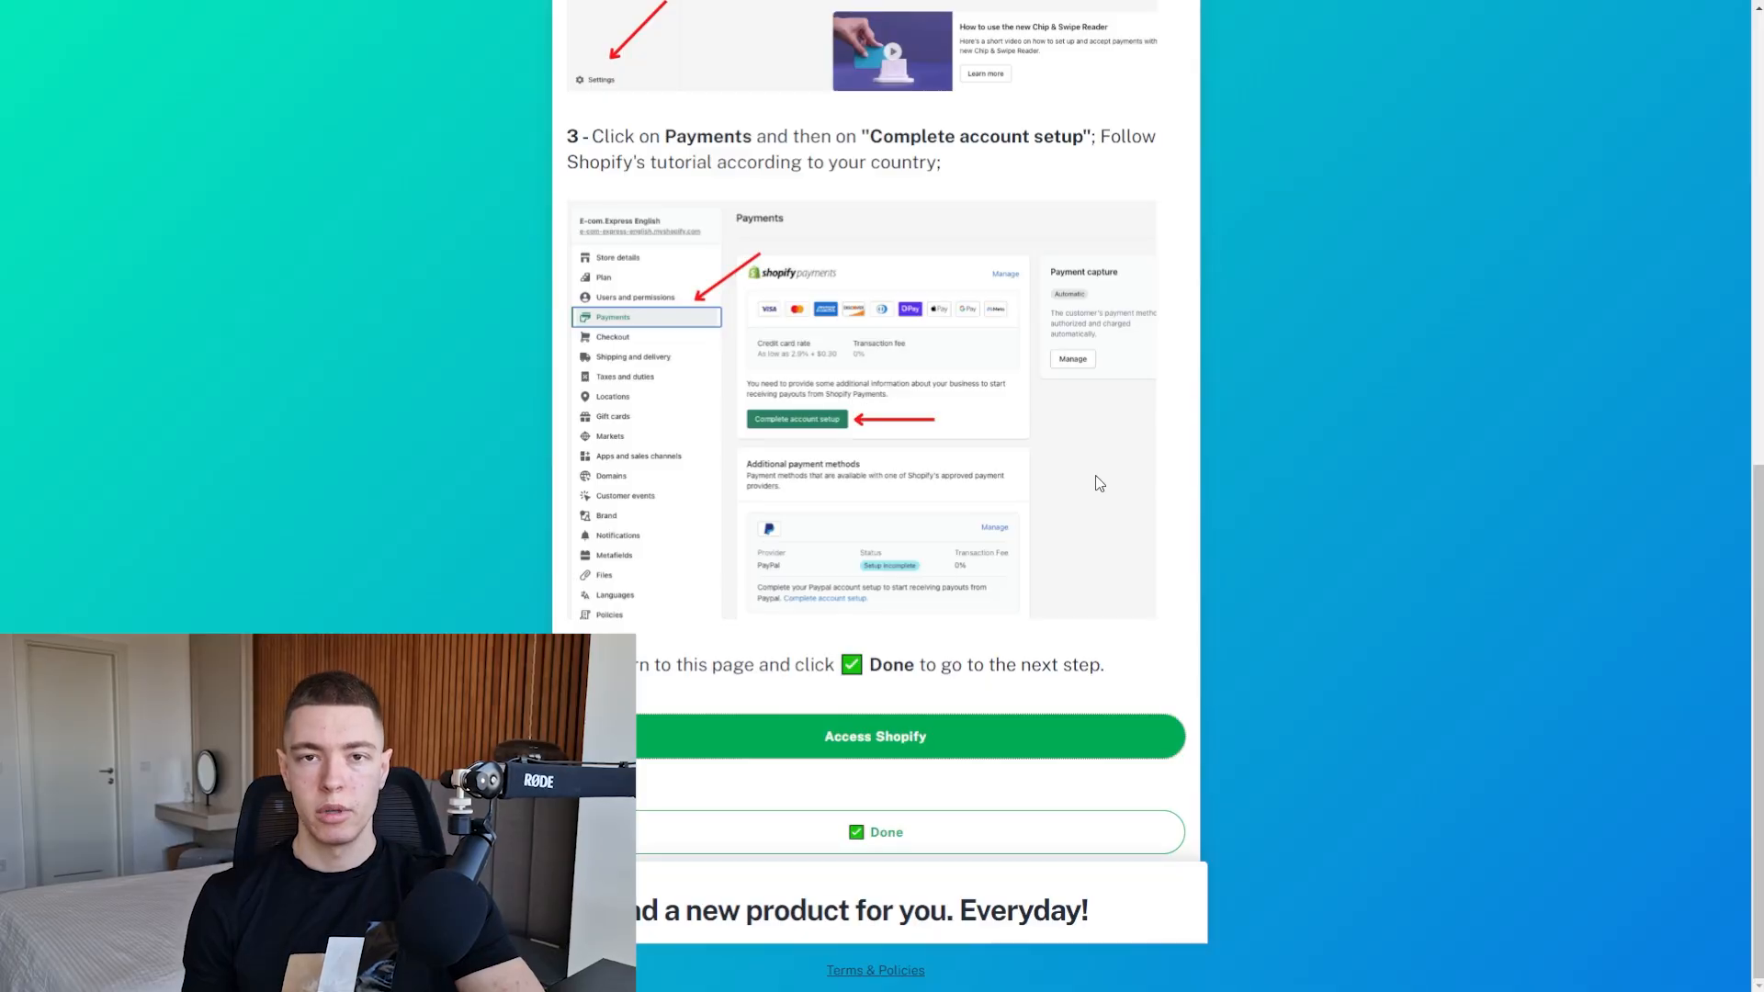
left_click(912, 832)
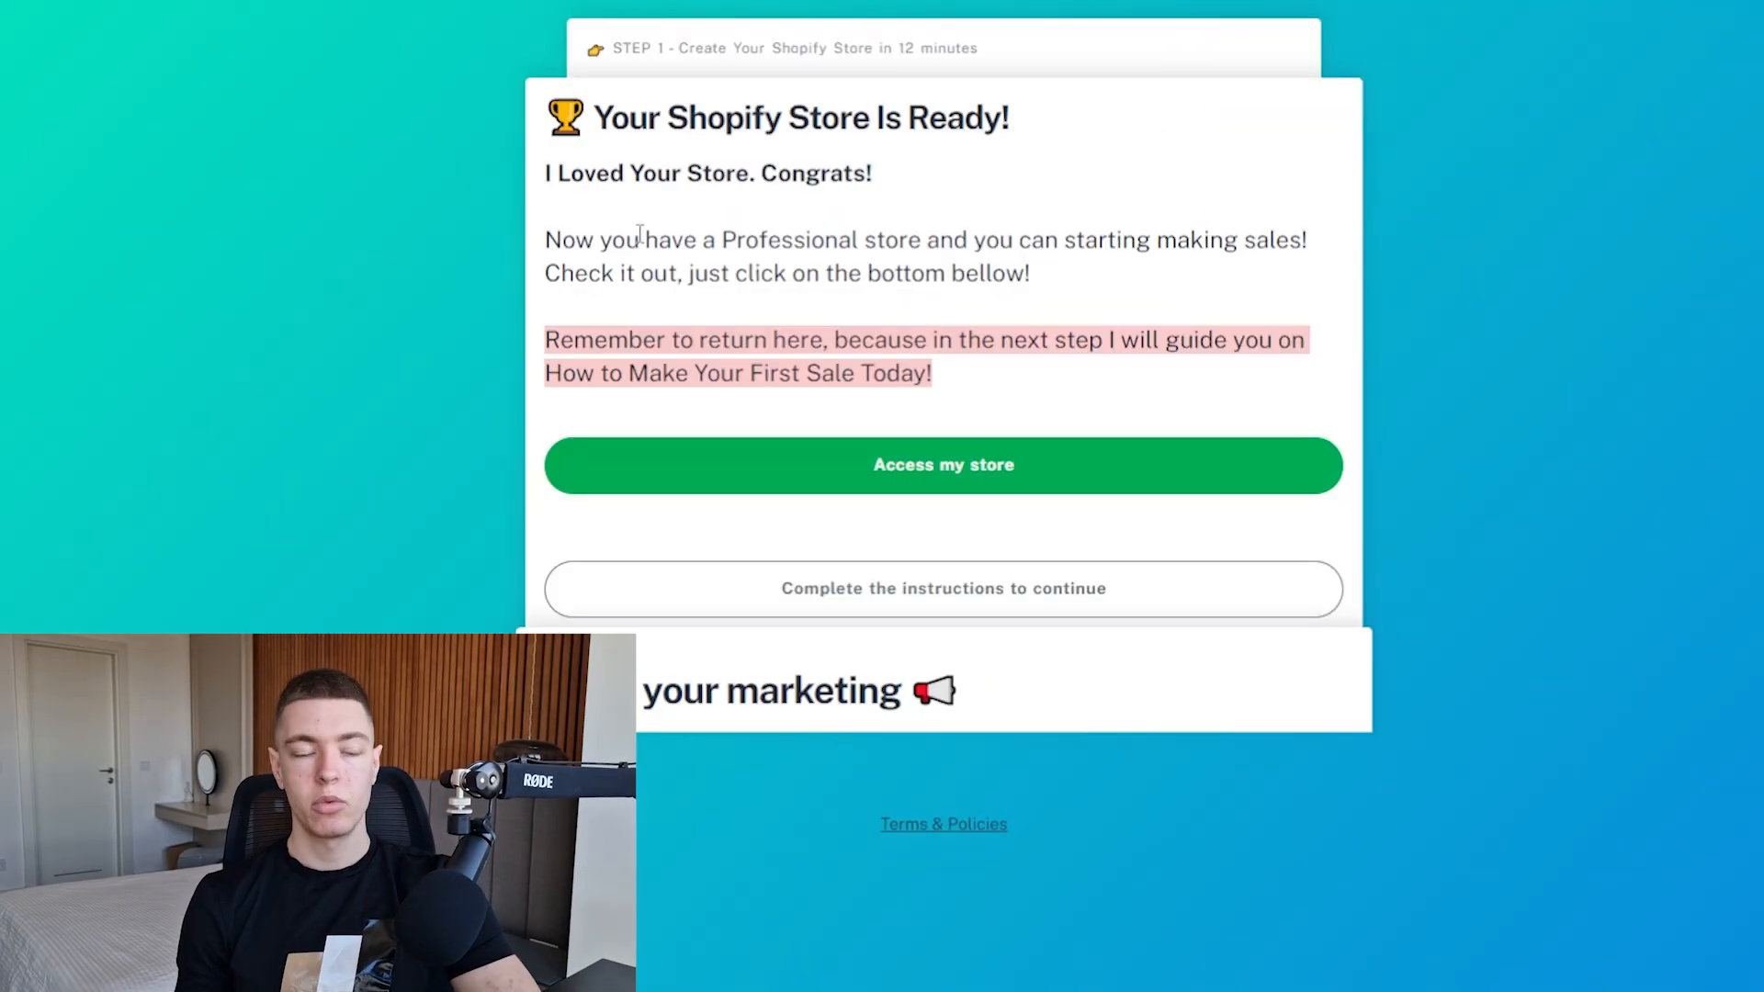
- Open the finished store from E-com Express and examine the homepage banner, category icons and Best Offers collection
left_click(945, 464)
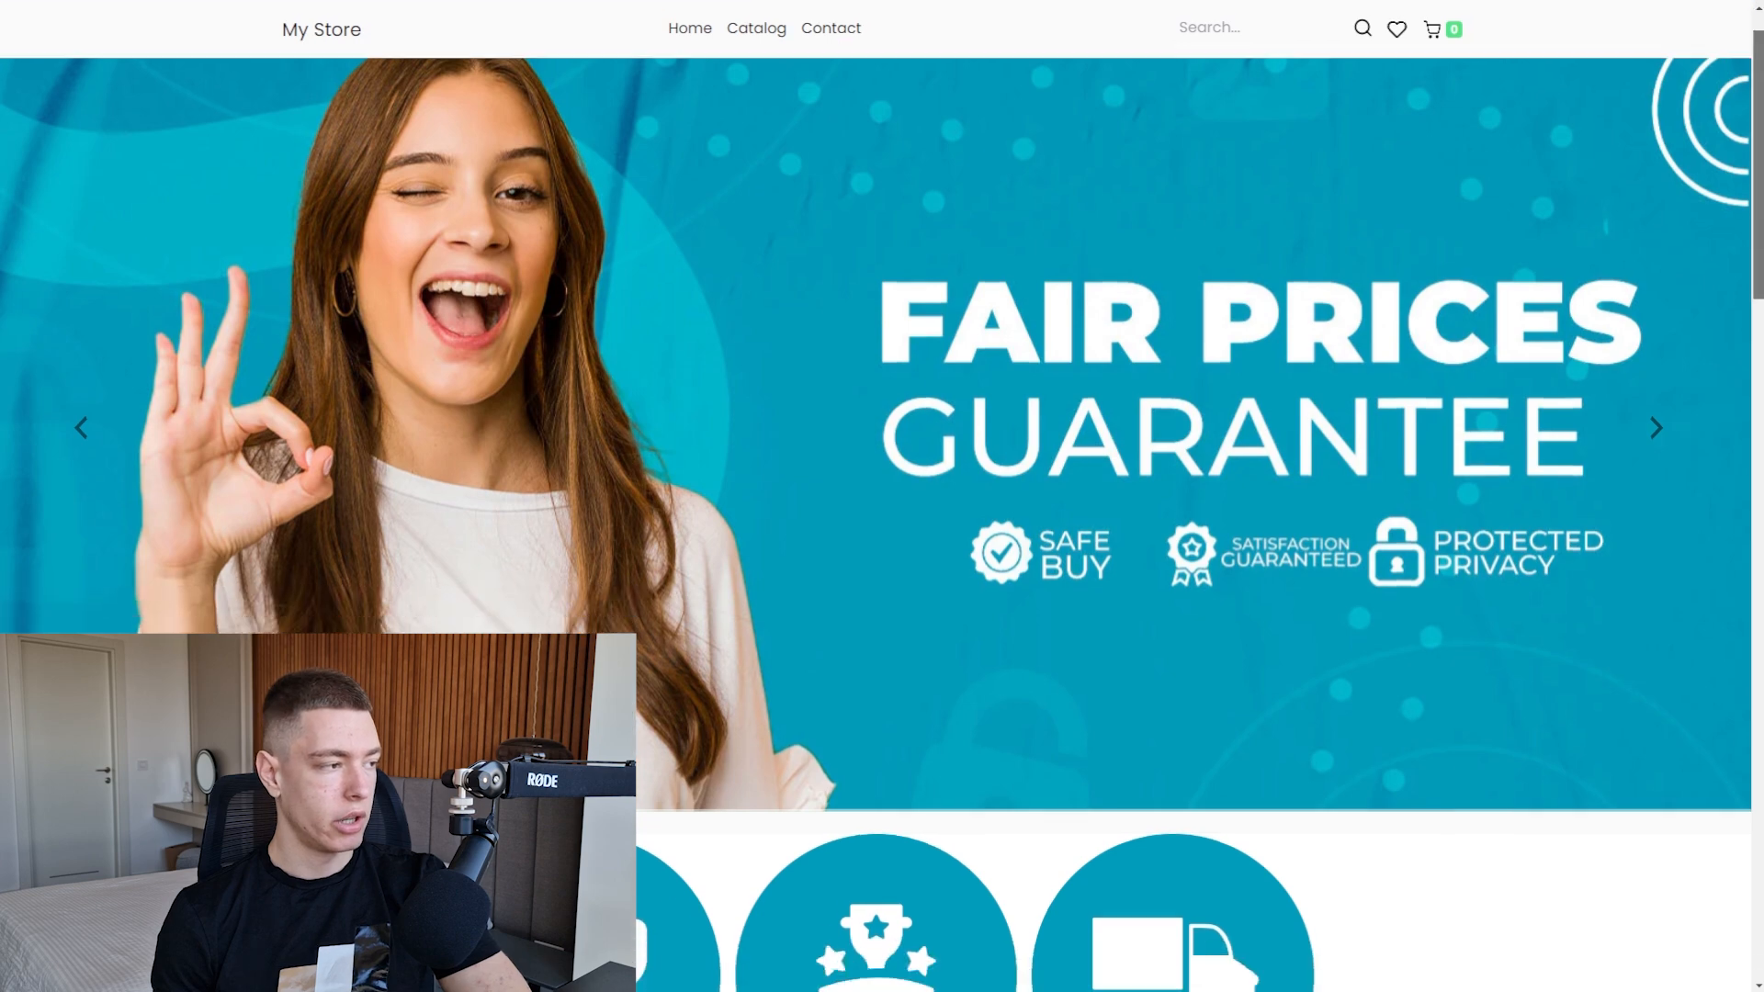
scroll(1638, 172, "up", 1)
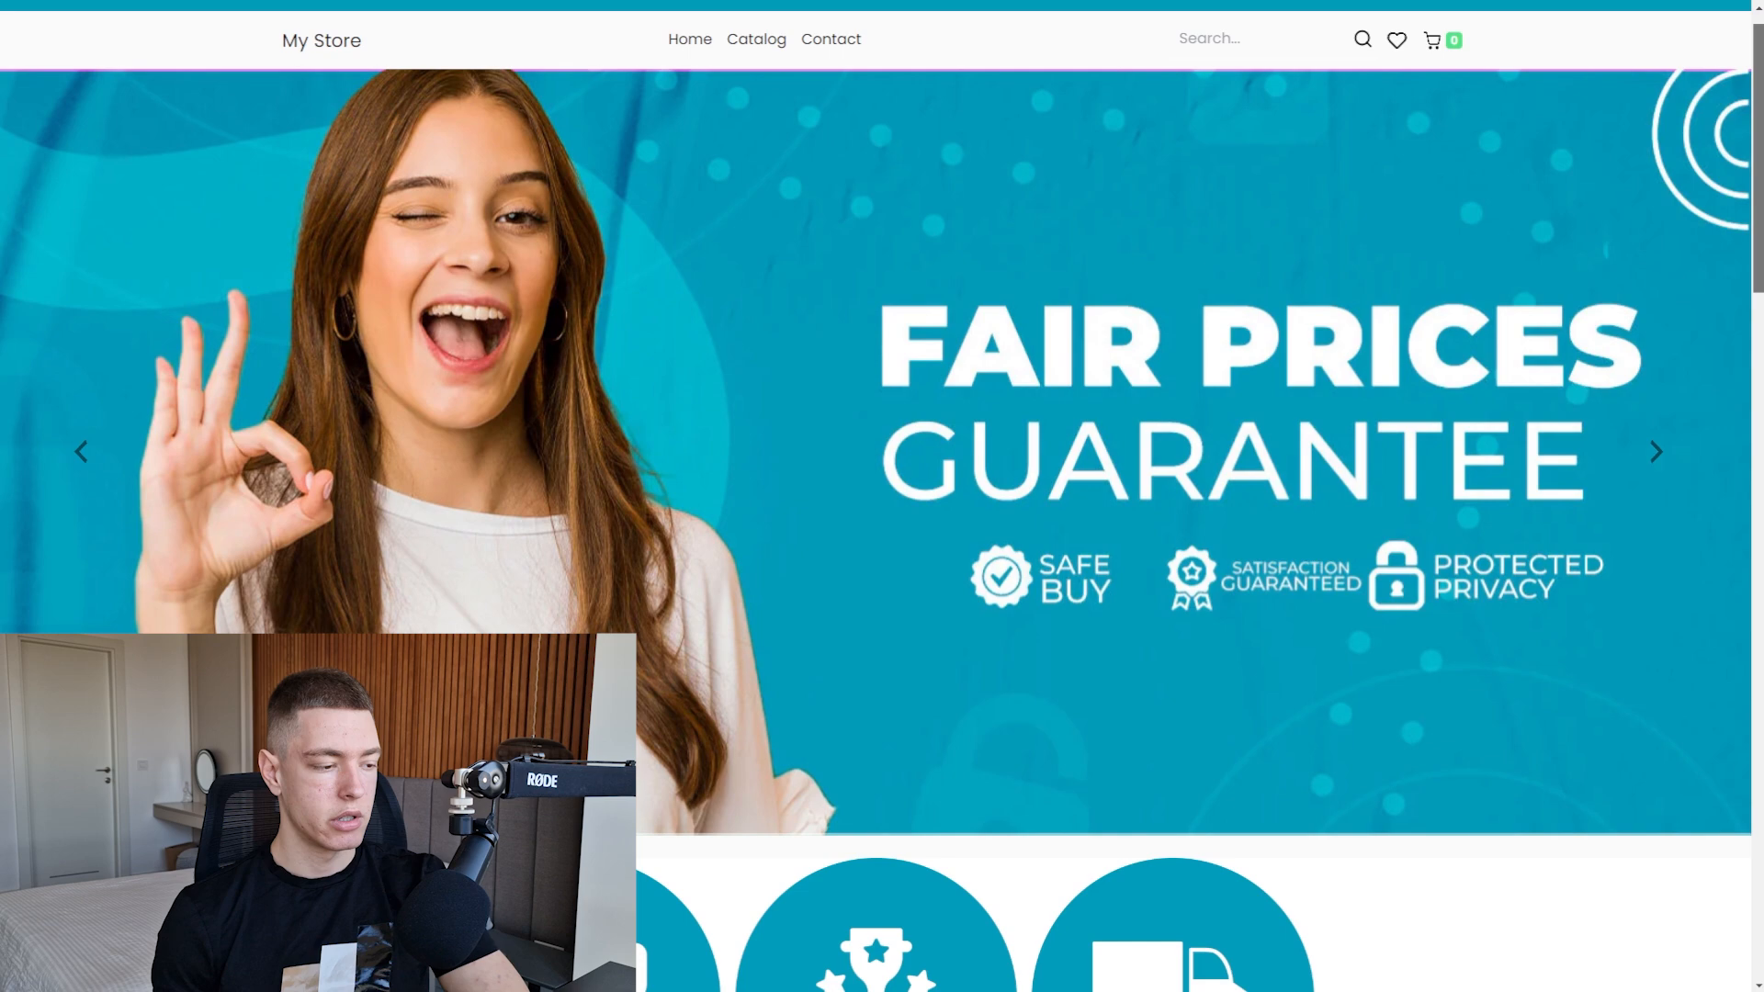
scroll(882, 524, "down", 6)
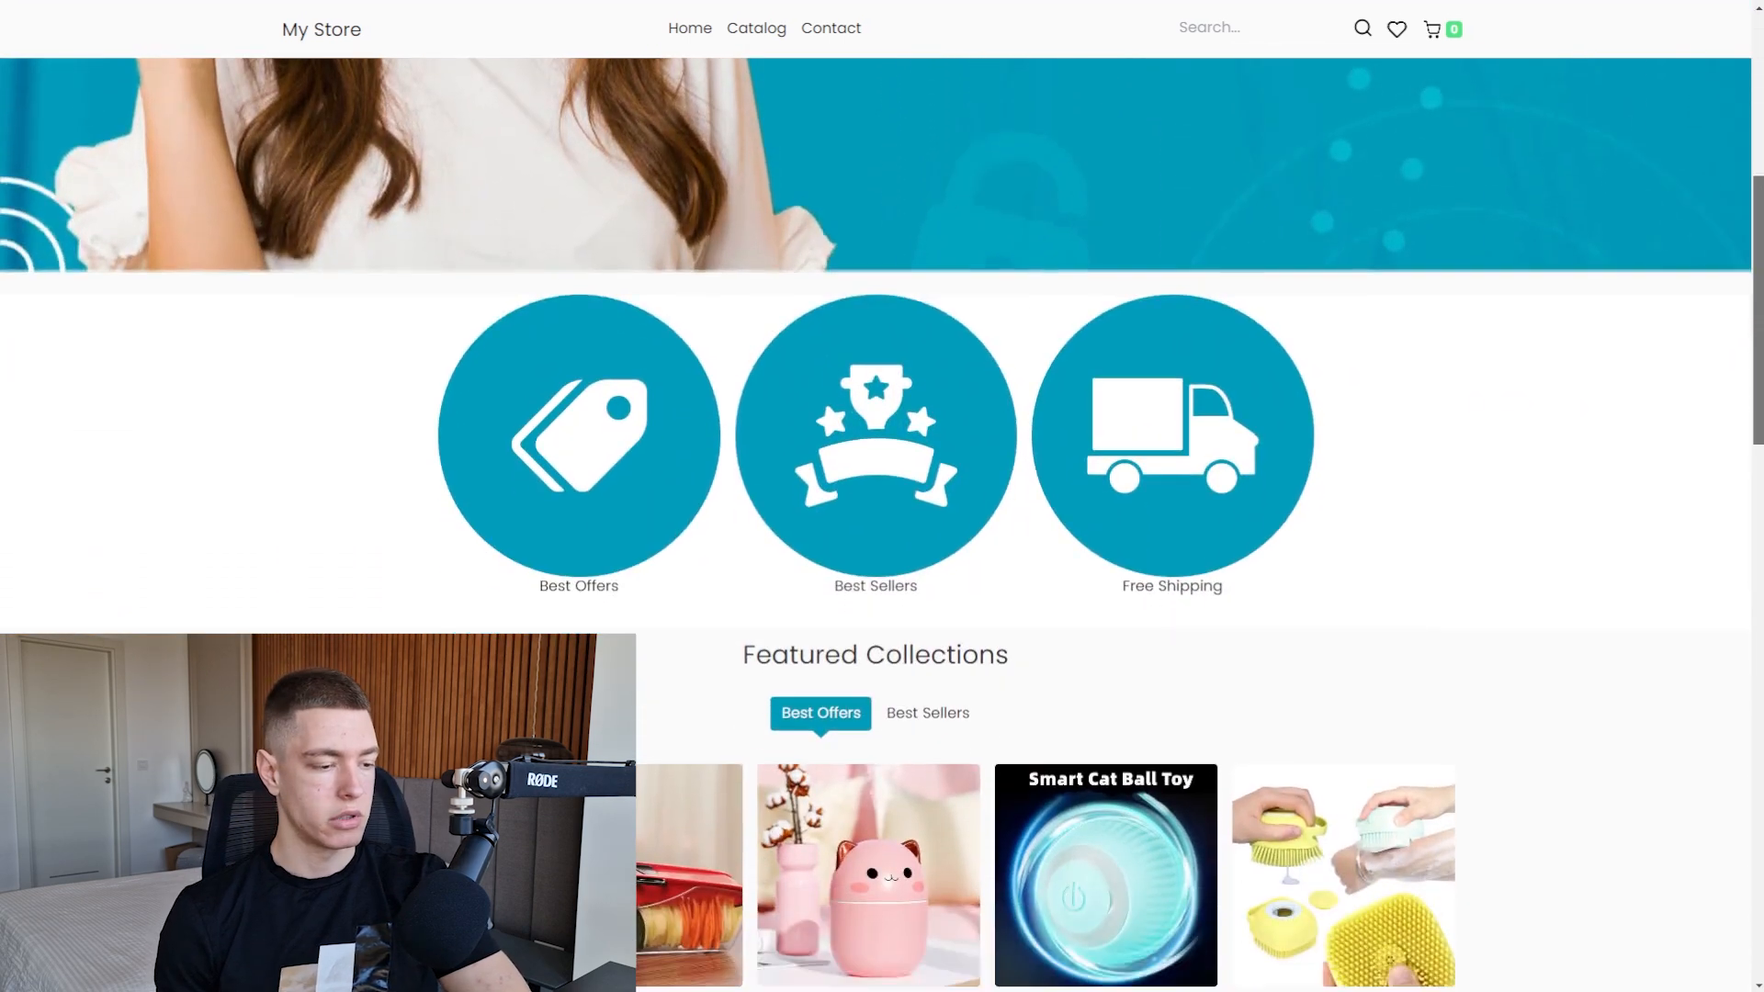
scroll(882, 524, "down", 3)
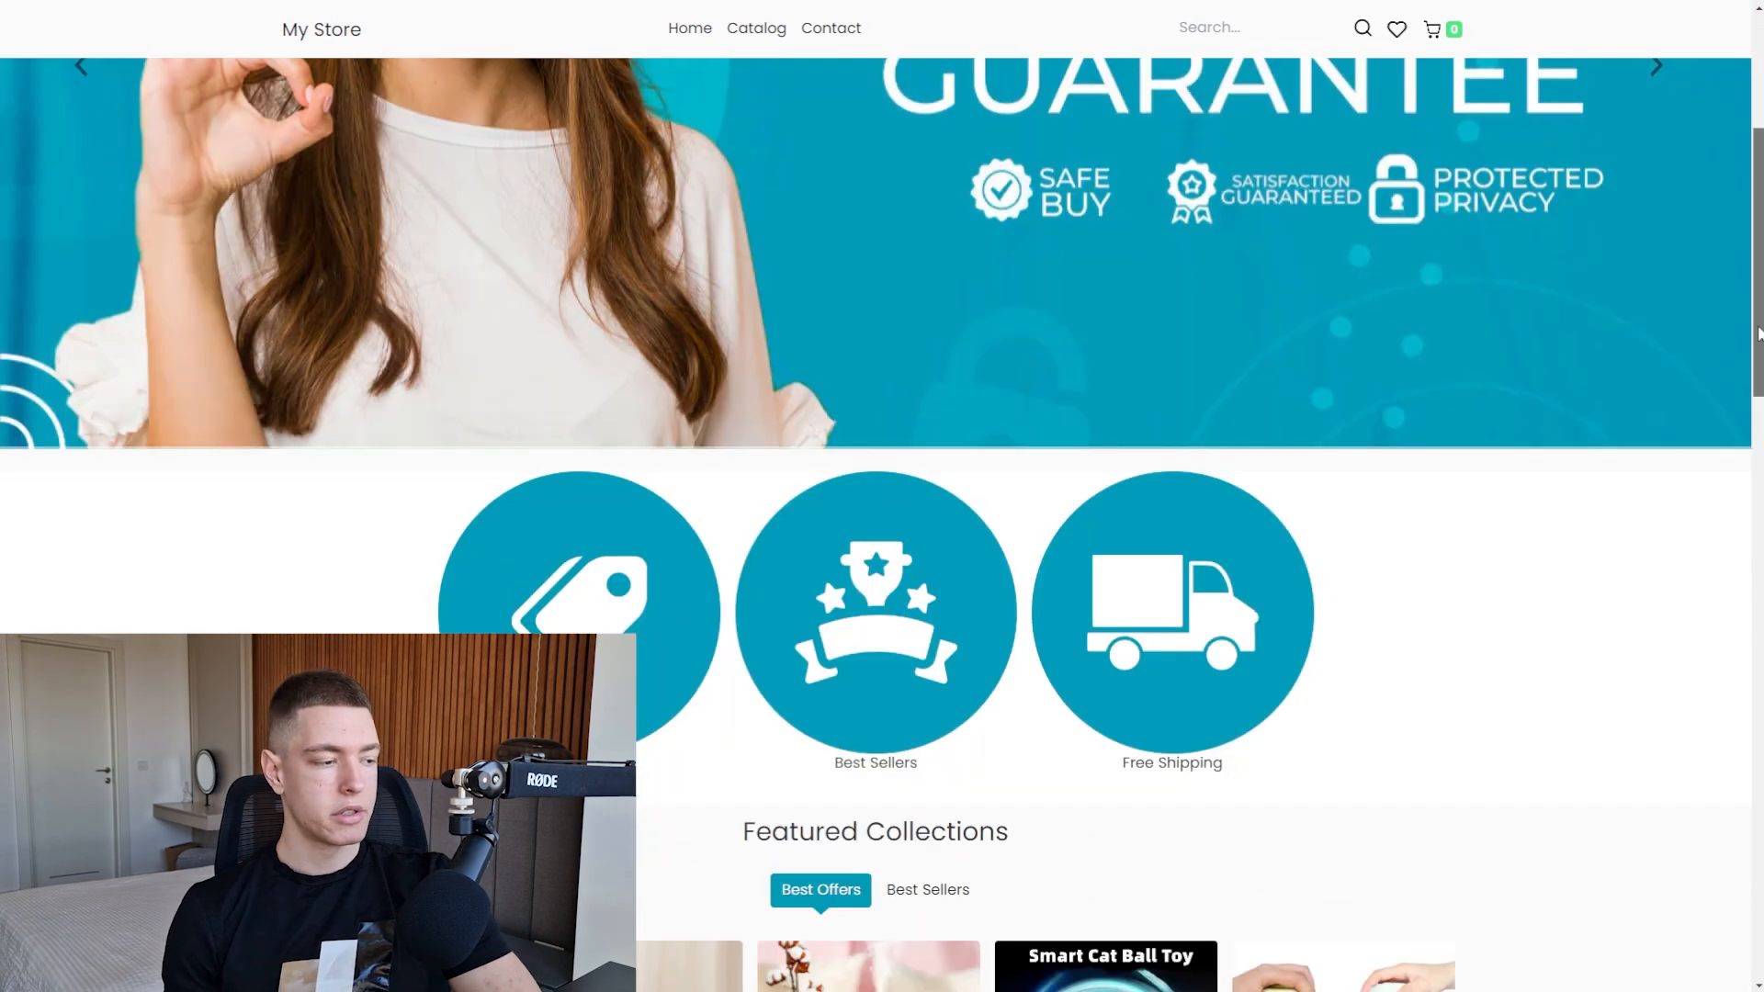
scroll(882, 523, "down", 6)
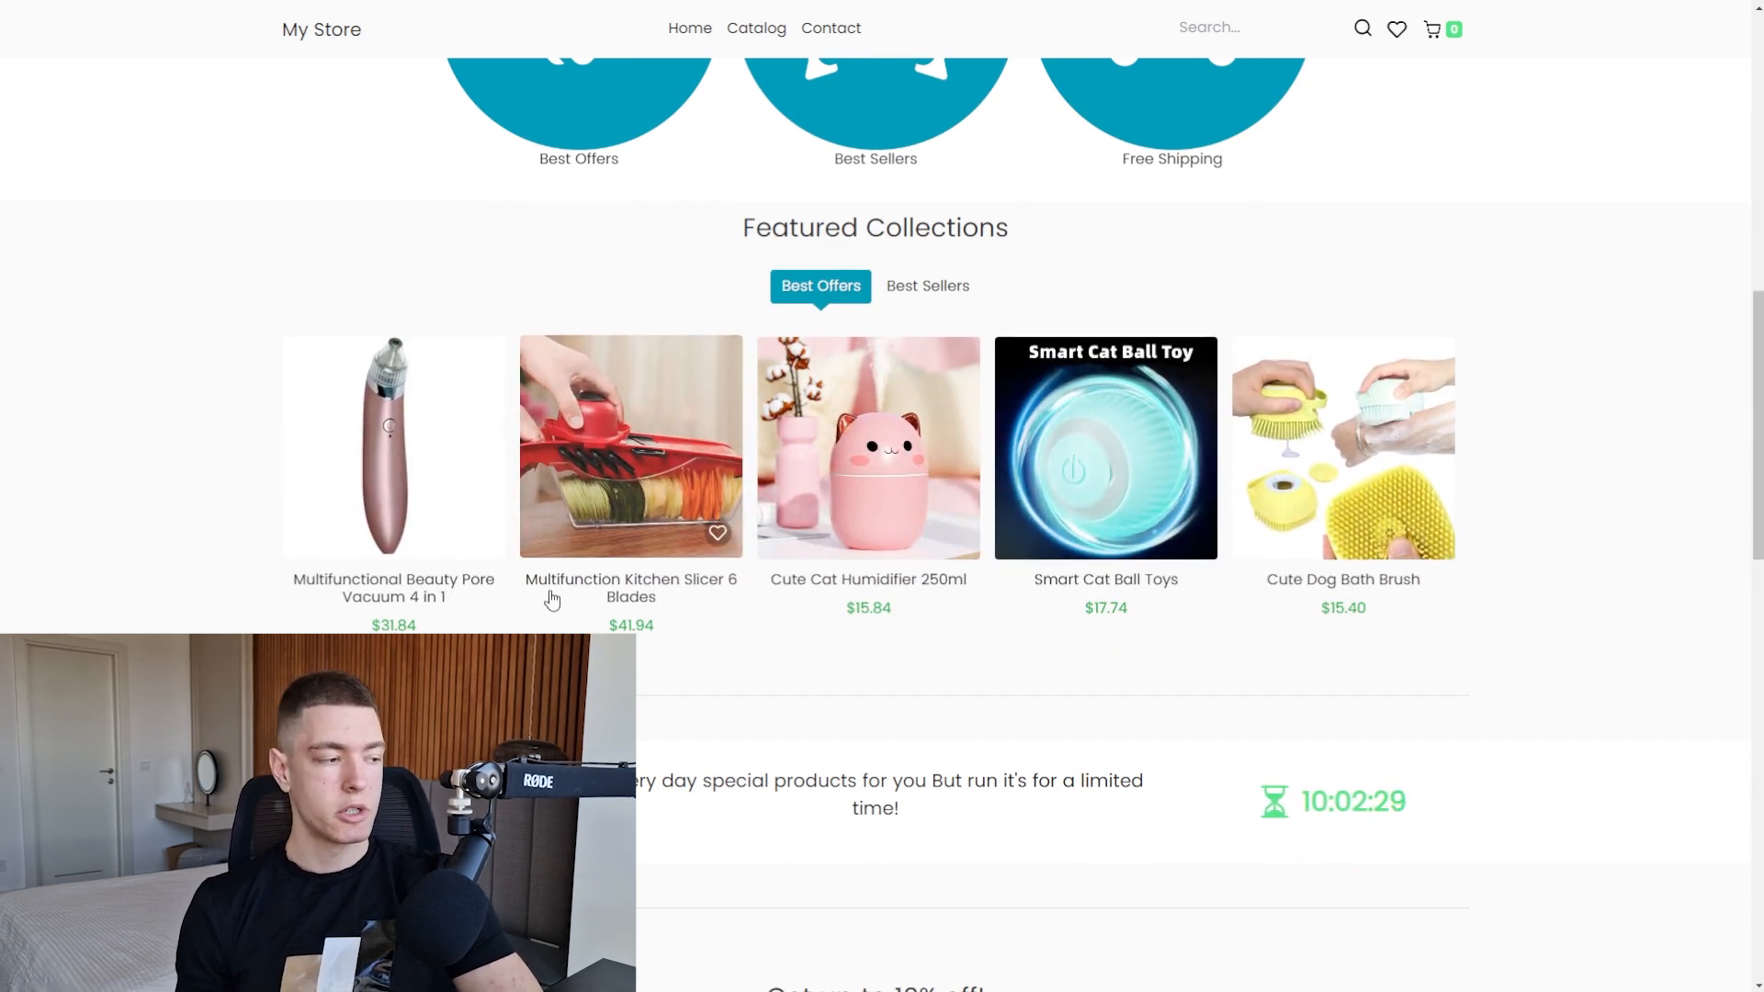
scroll(1352, 556, "down", 3)
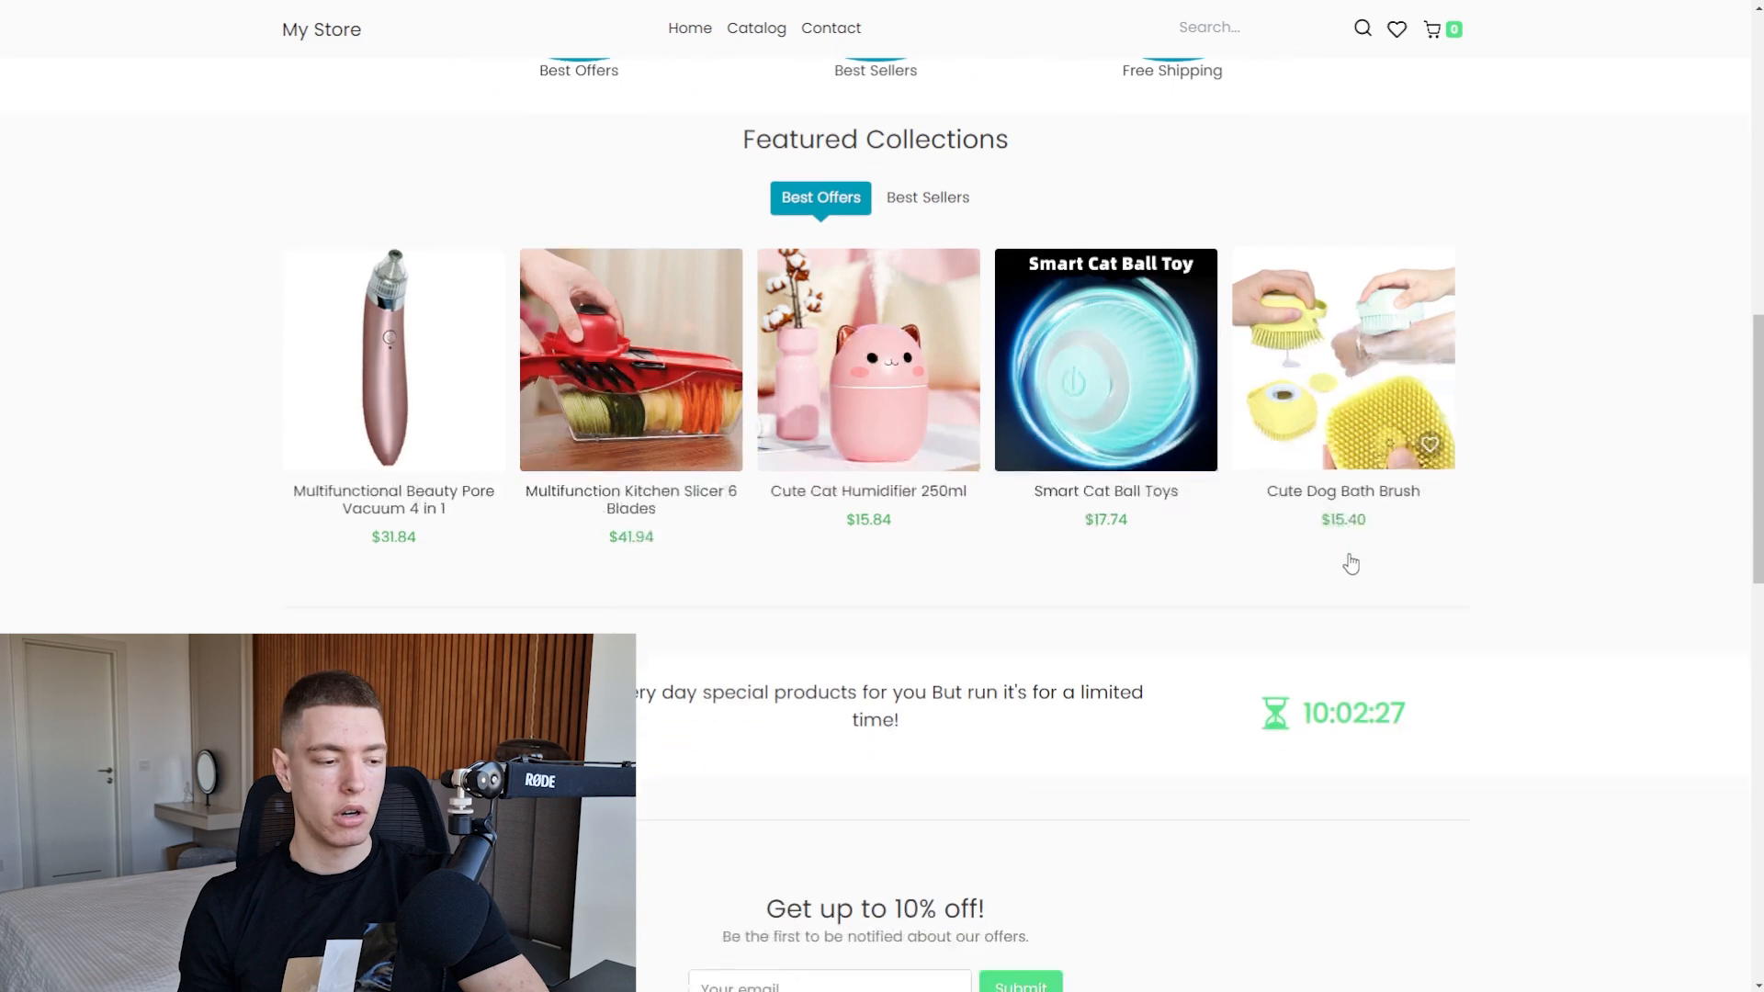
scroll(1378, 514, "up", 3)
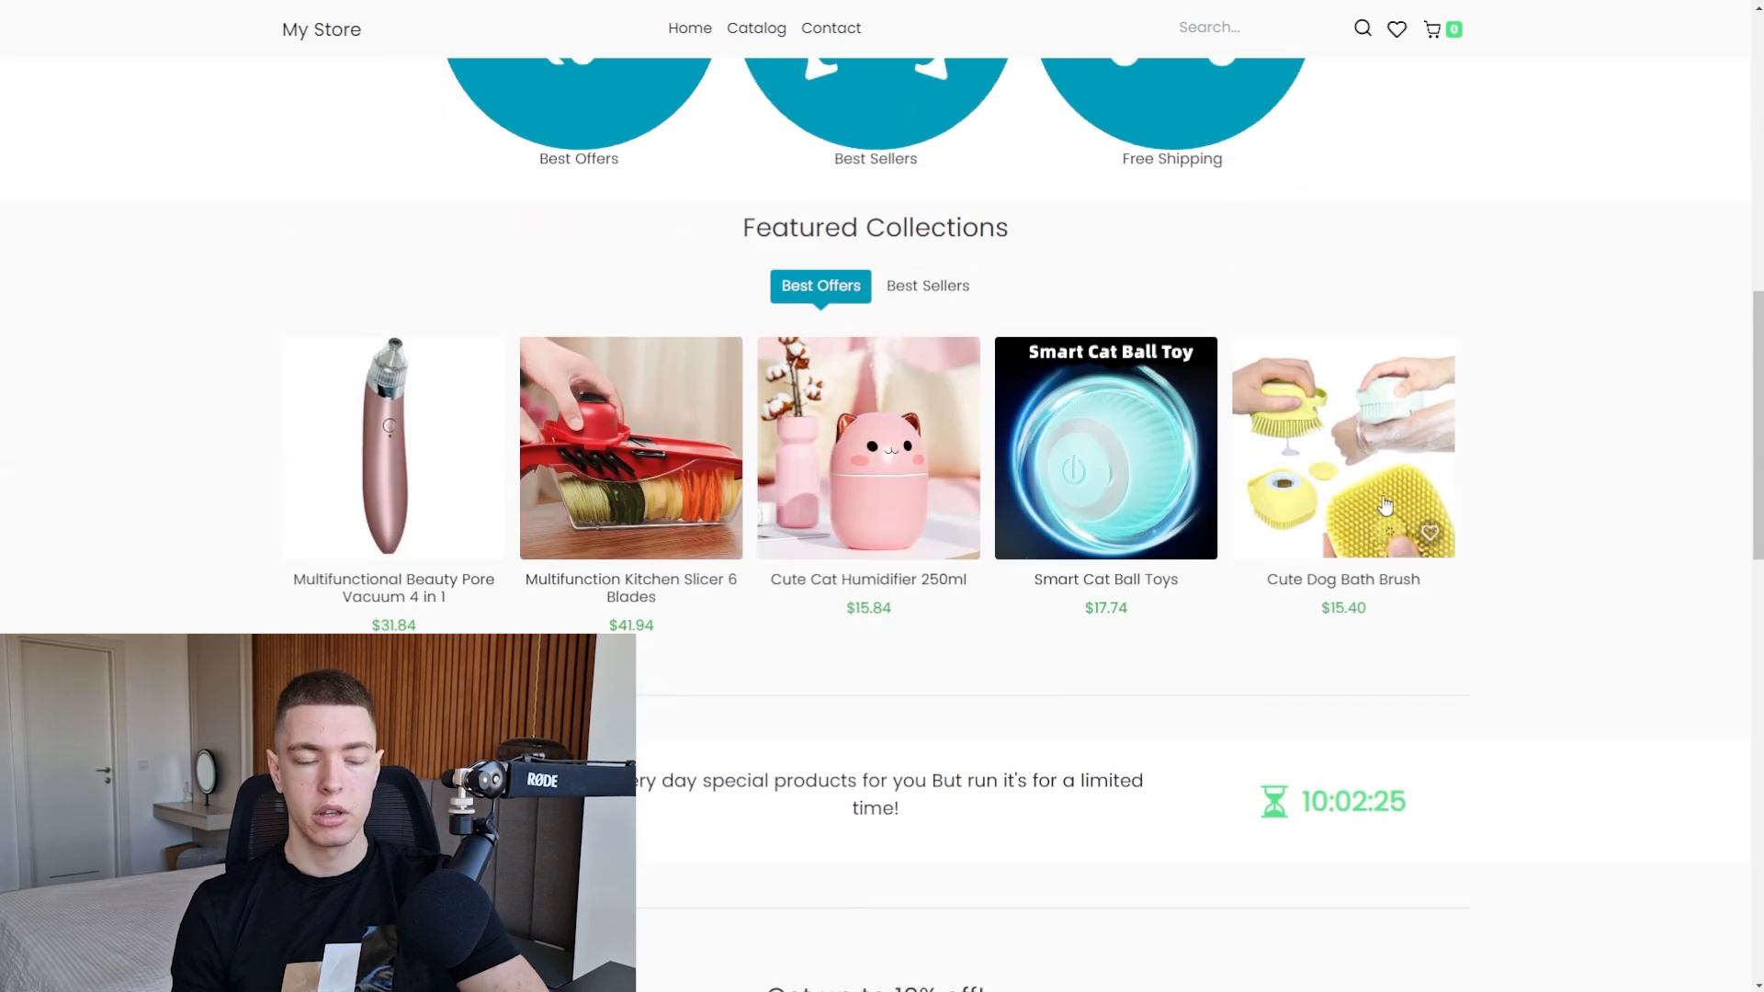
- Show the Best Sellers collection and review the rest of the homepage down to the footer
left_click(902, 292)
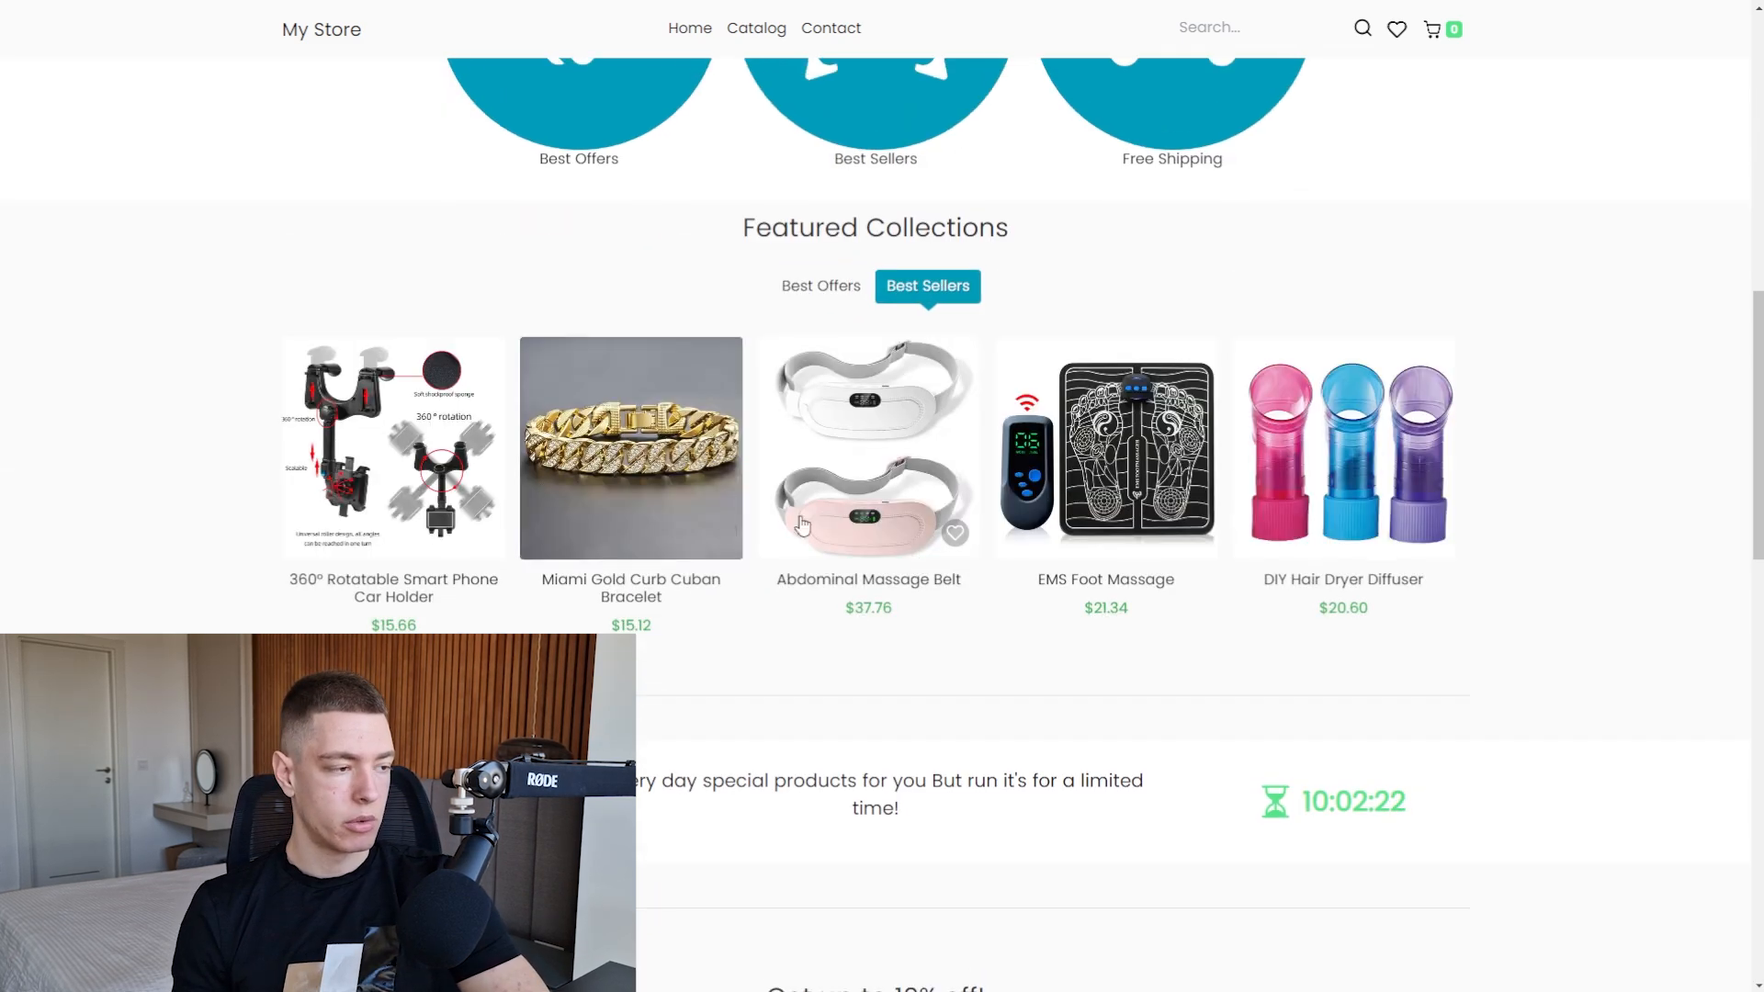
scroll(971, 450, "down", 4)
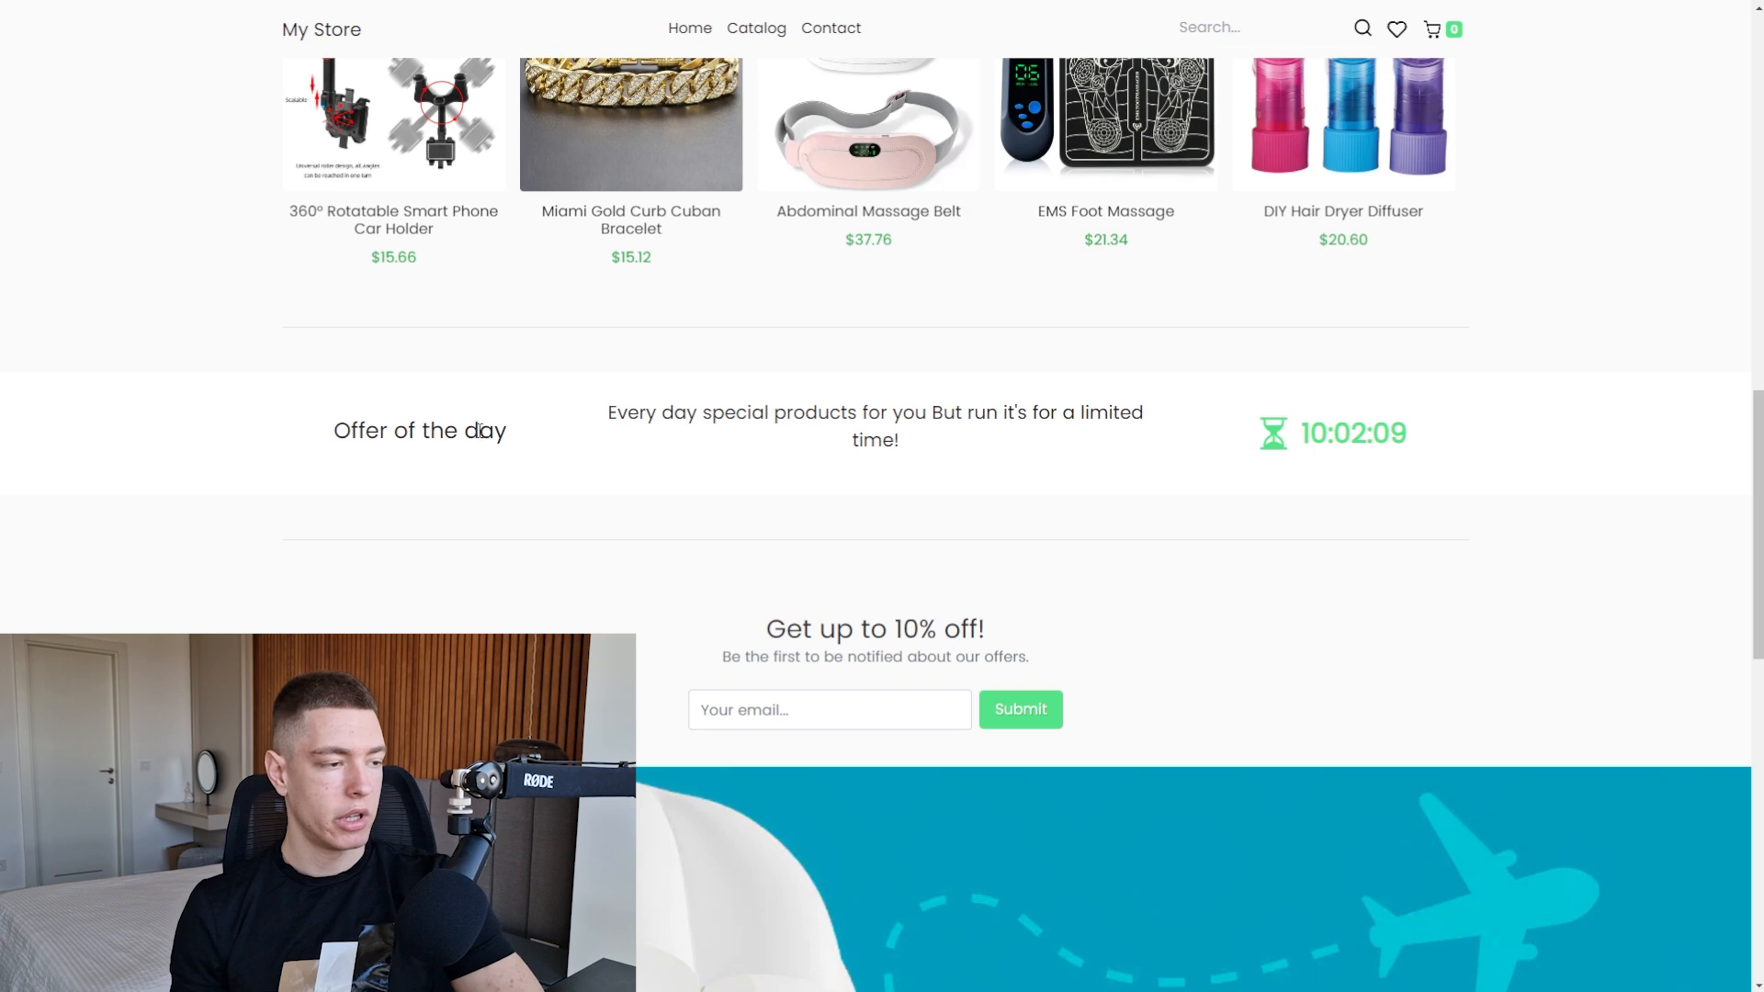
scroll(1448, 444, "down", 3)
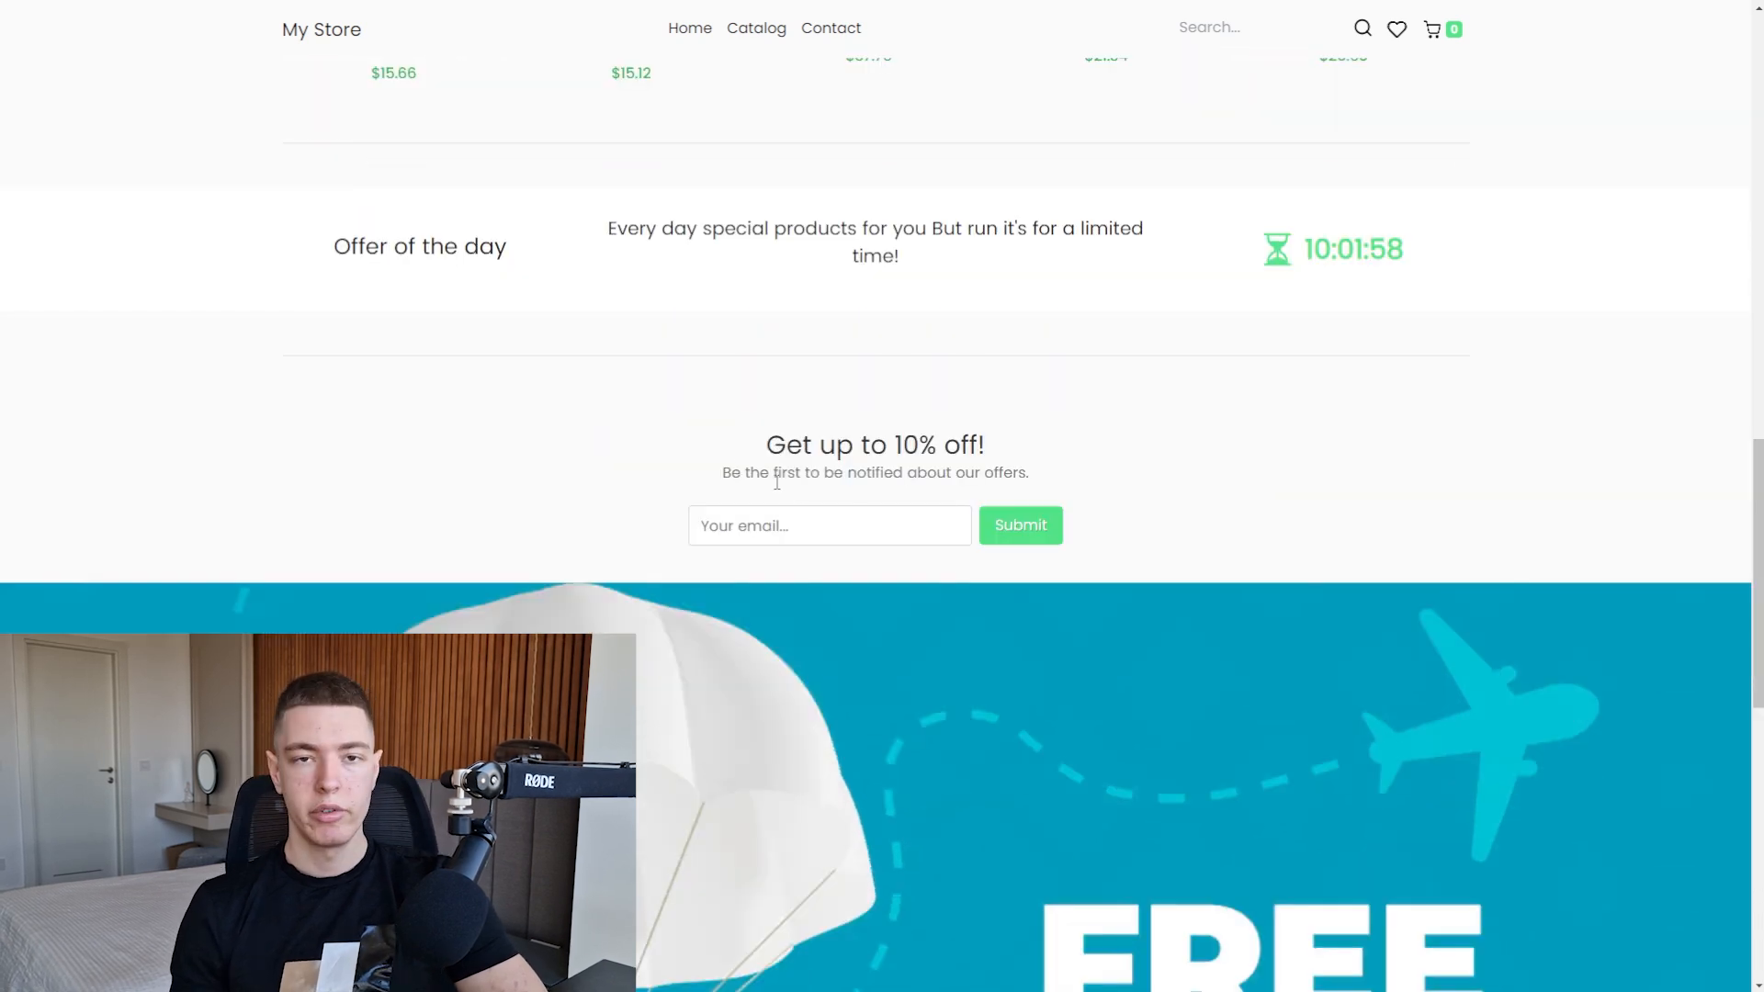
scroll(1065, 441, "down", 9)
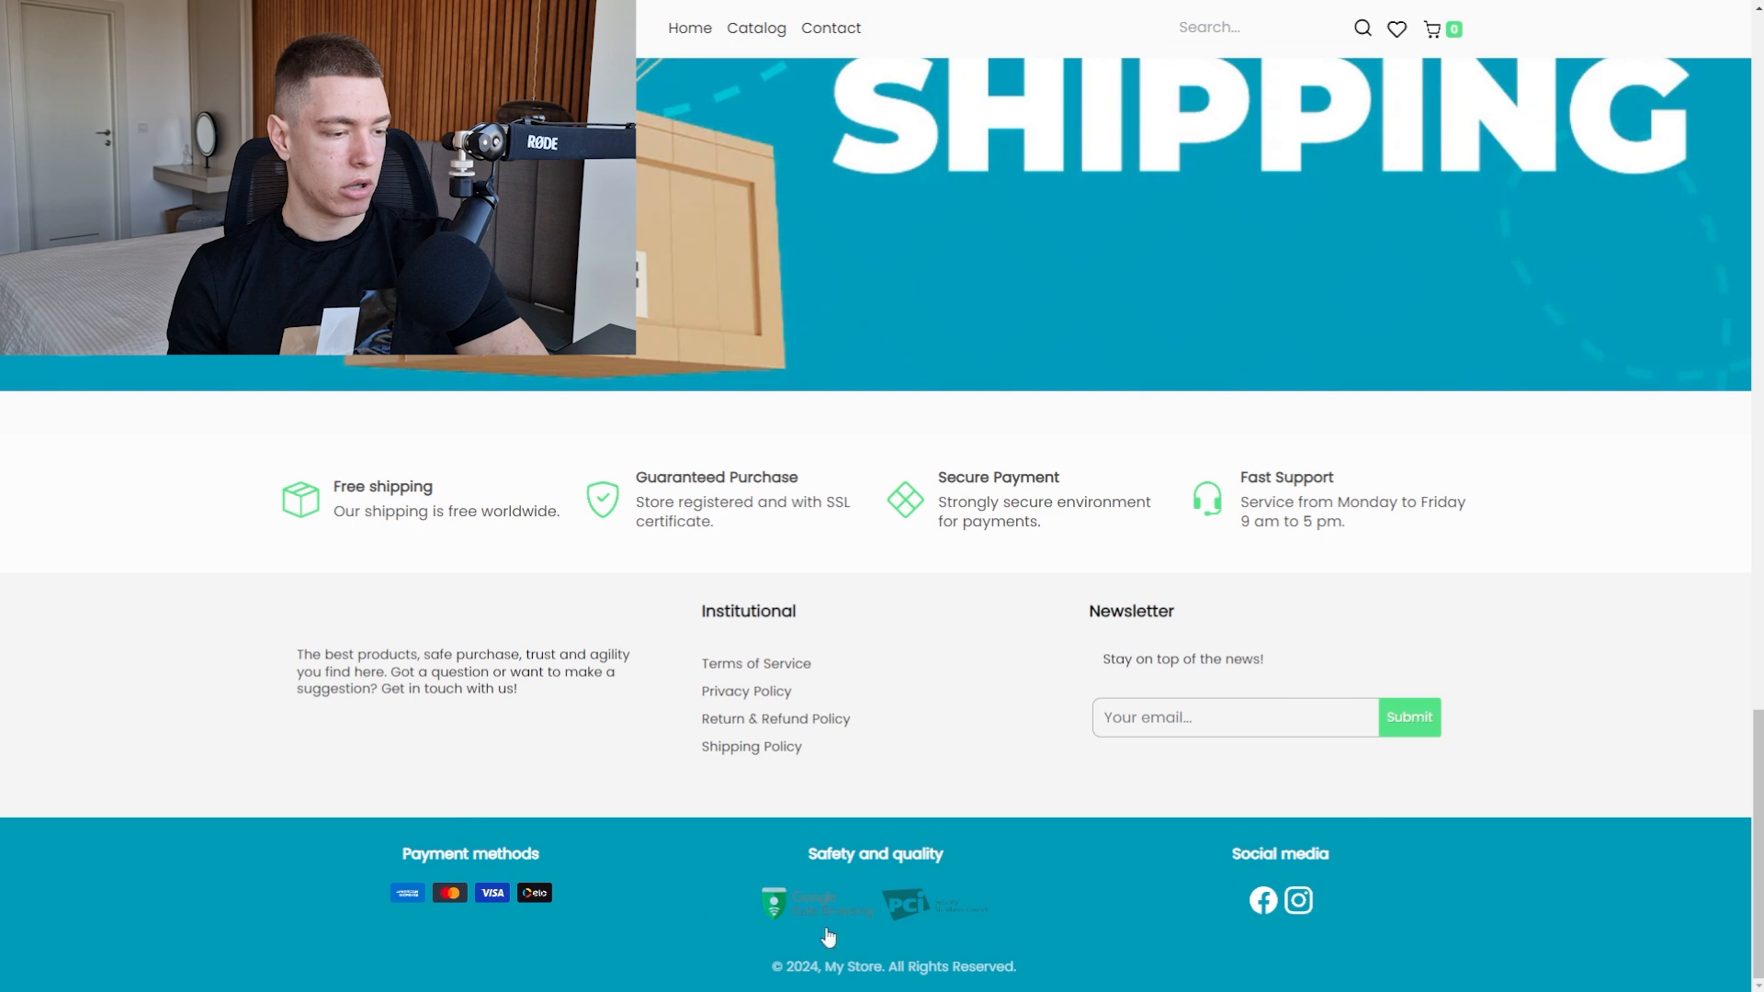
- Look through the Shipping Policy, Terms of Service, Privacy Policy and Return & Refund Policy pages linked in the store's footer
left_click(734, 746)
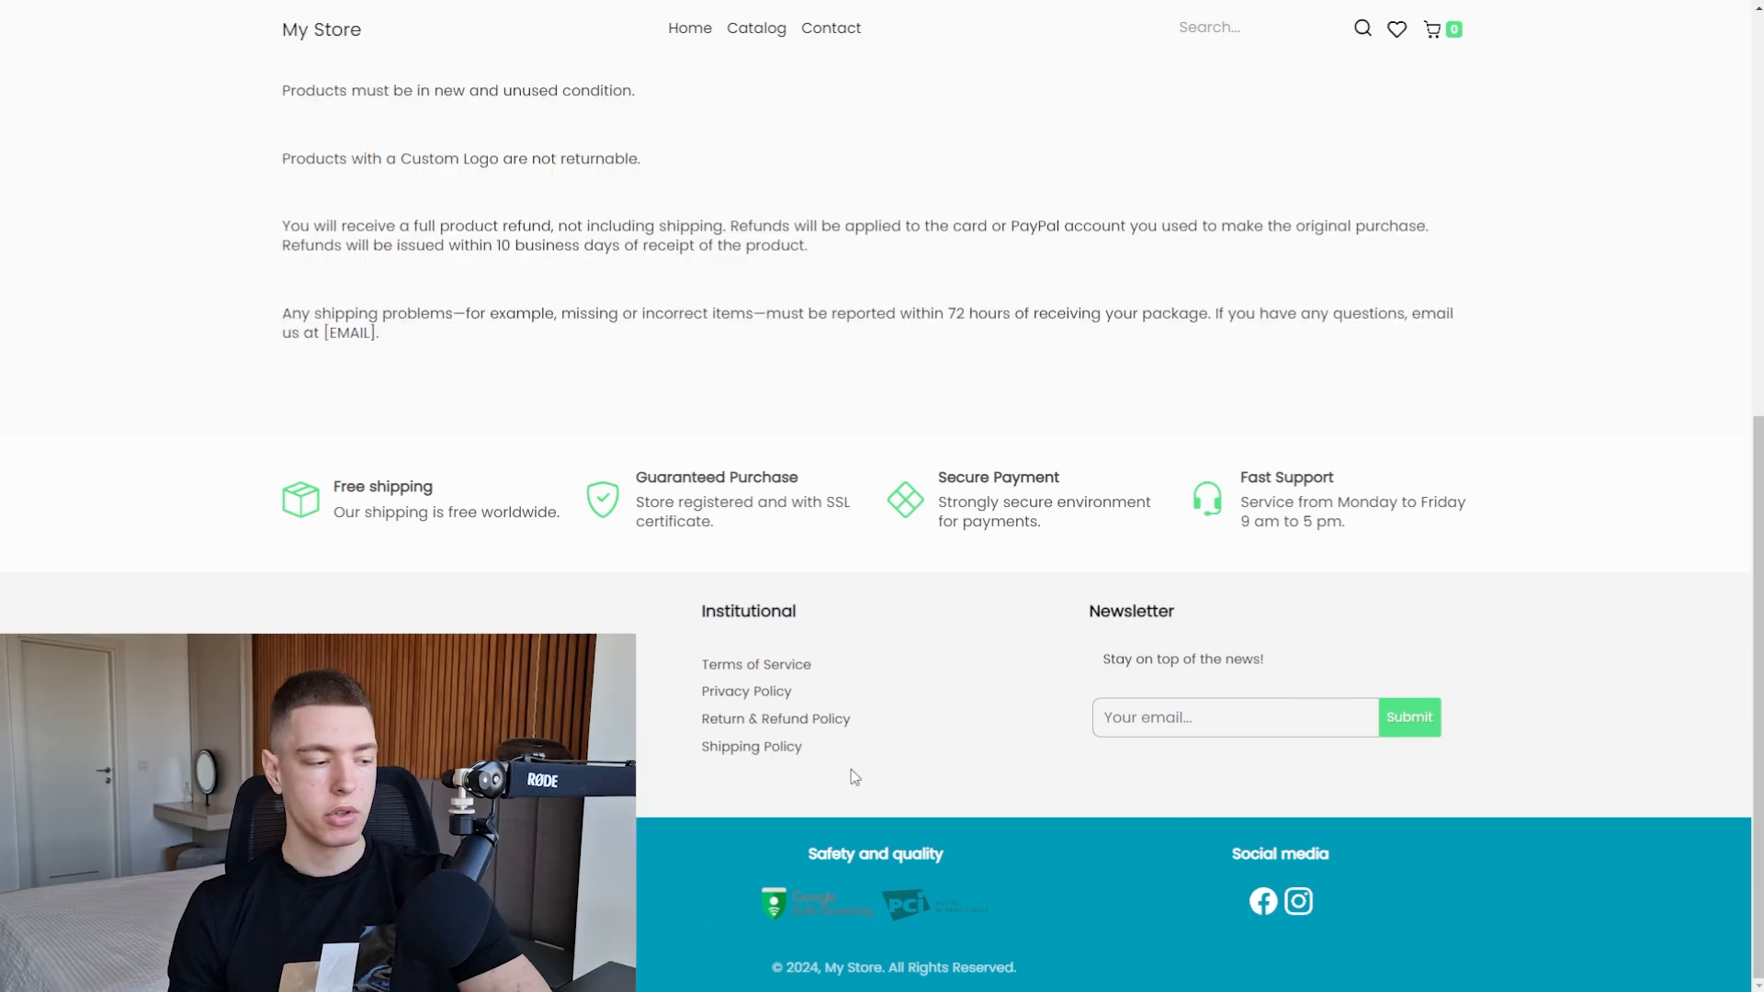
left_click(789, 670)
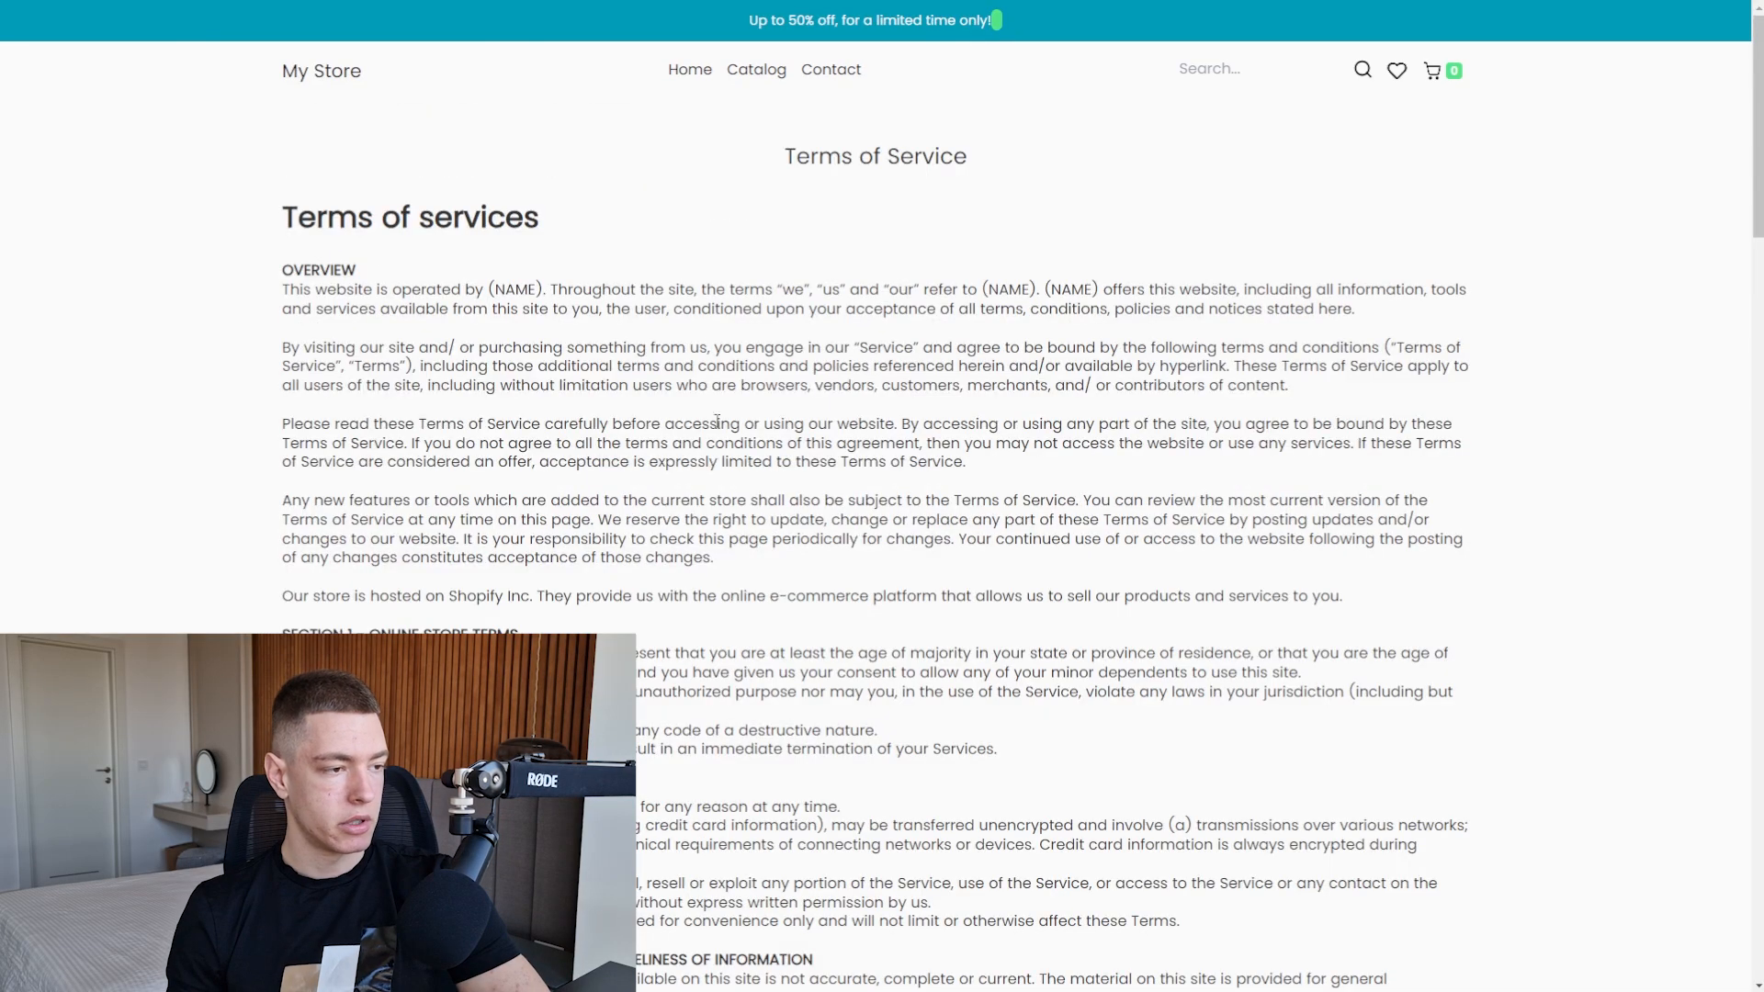
scroll(755, 691, "down", 20)
left_click(755, 692)
scroll(768, 732, "down", 20)
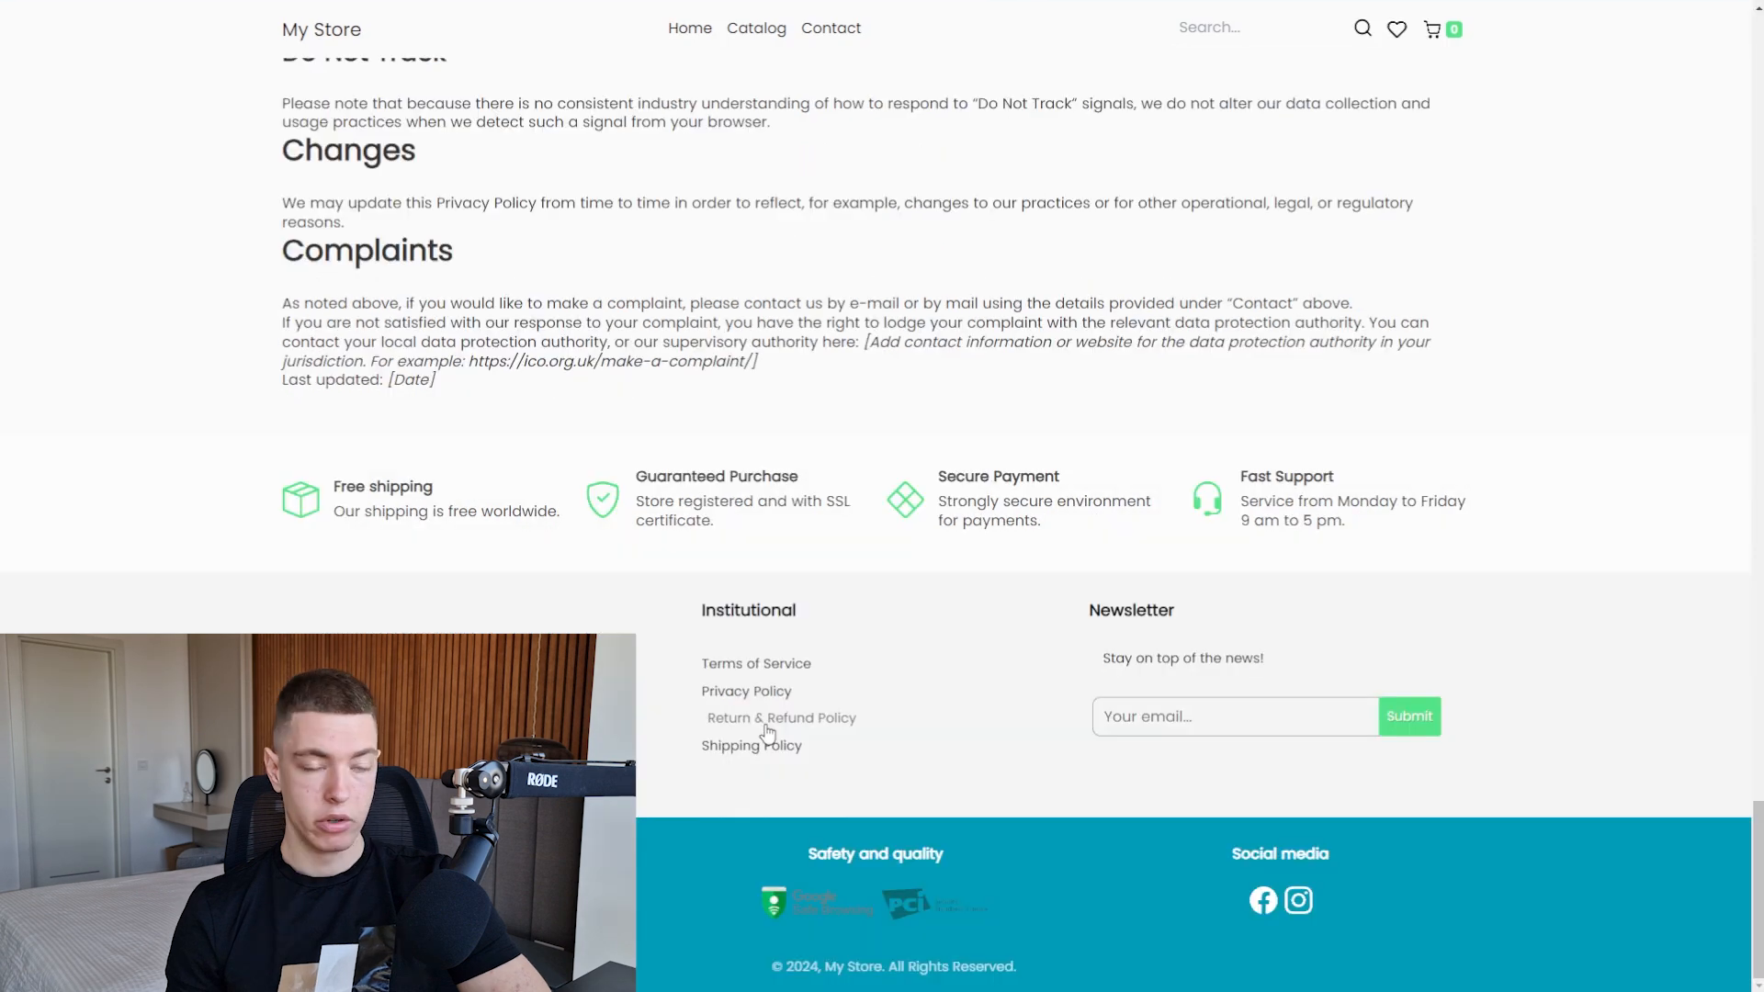
left_click(768, 720)
scroll(765, 425, "down", 20)
left_click(767, 752)
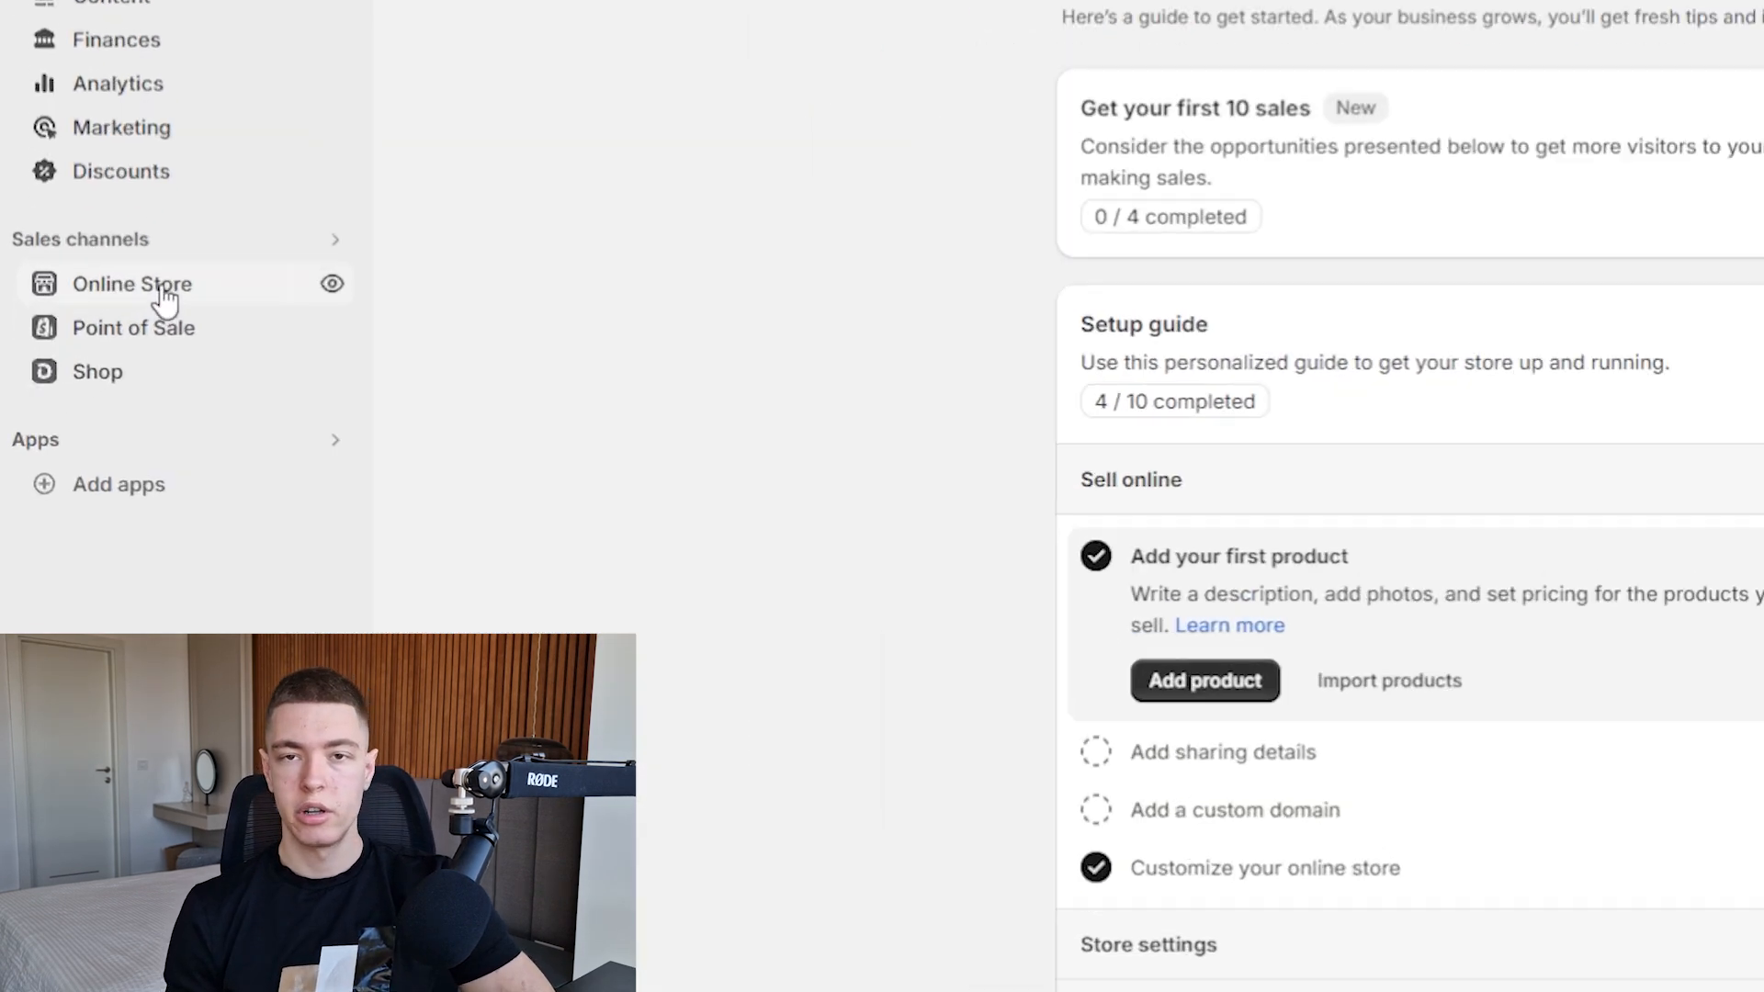
- Open the Shipping Policy page for editing in the Shopify admin and examine its text for the [EMAIL] placeholder
left_click(166, 292)
left_click(256, 421)
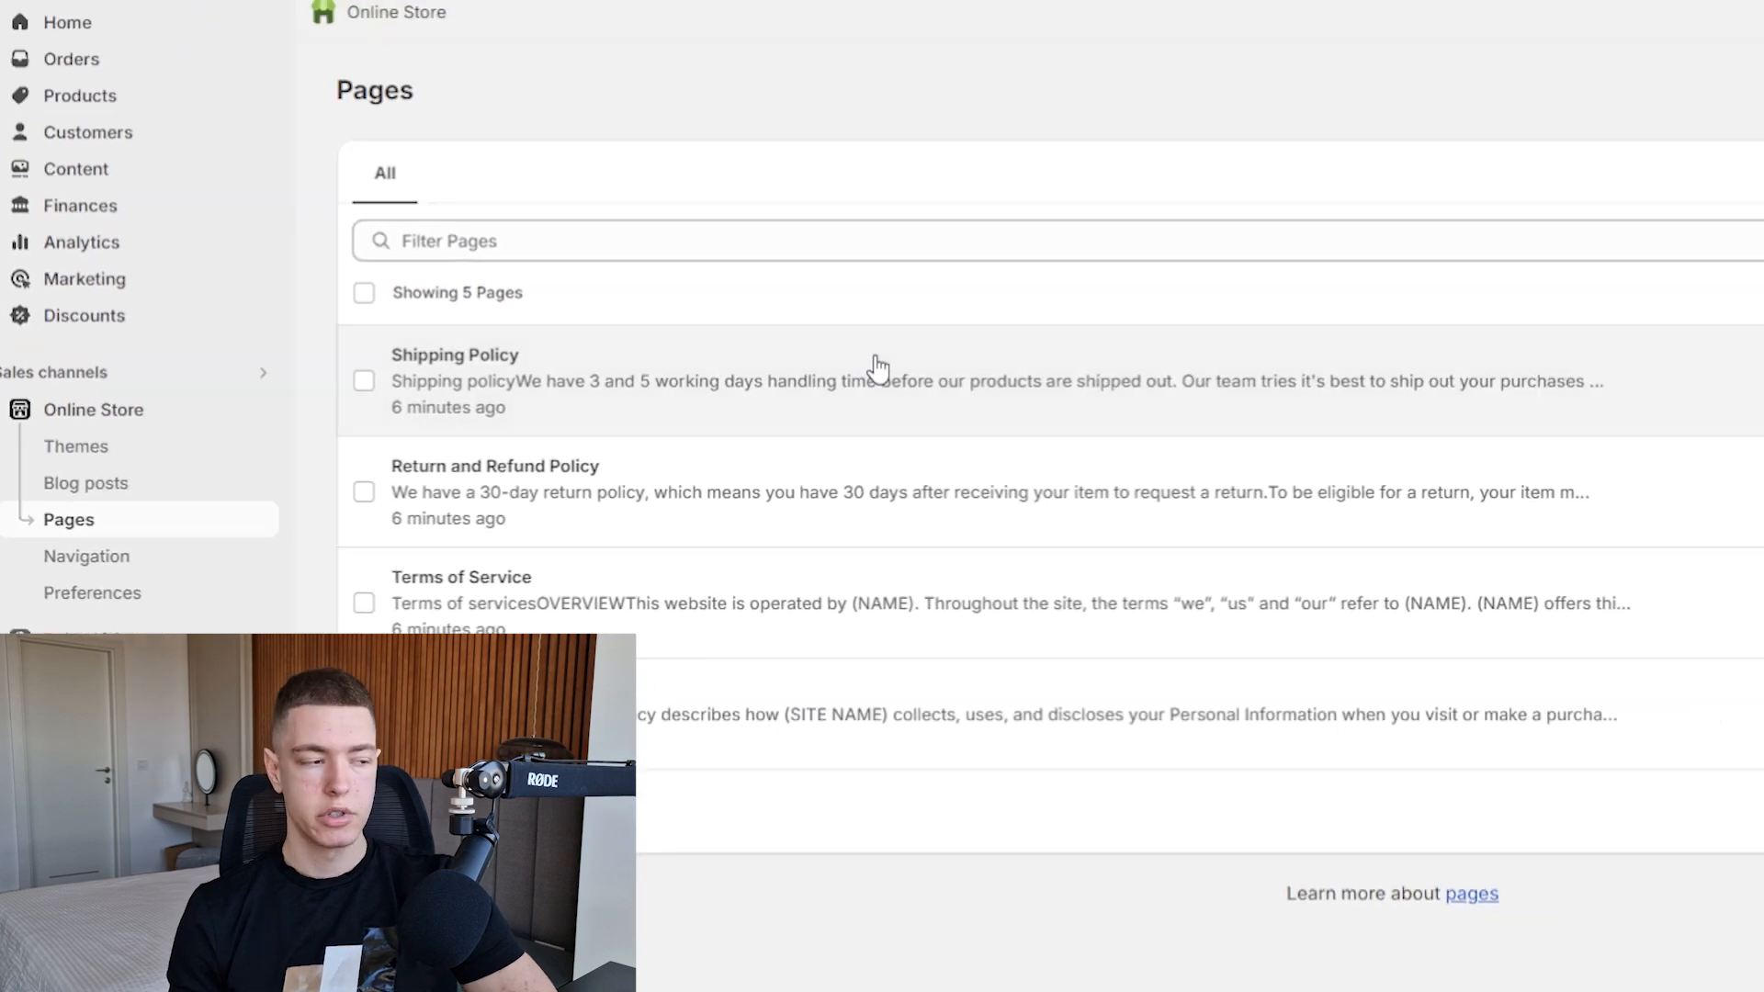
left_click(1306, 380)
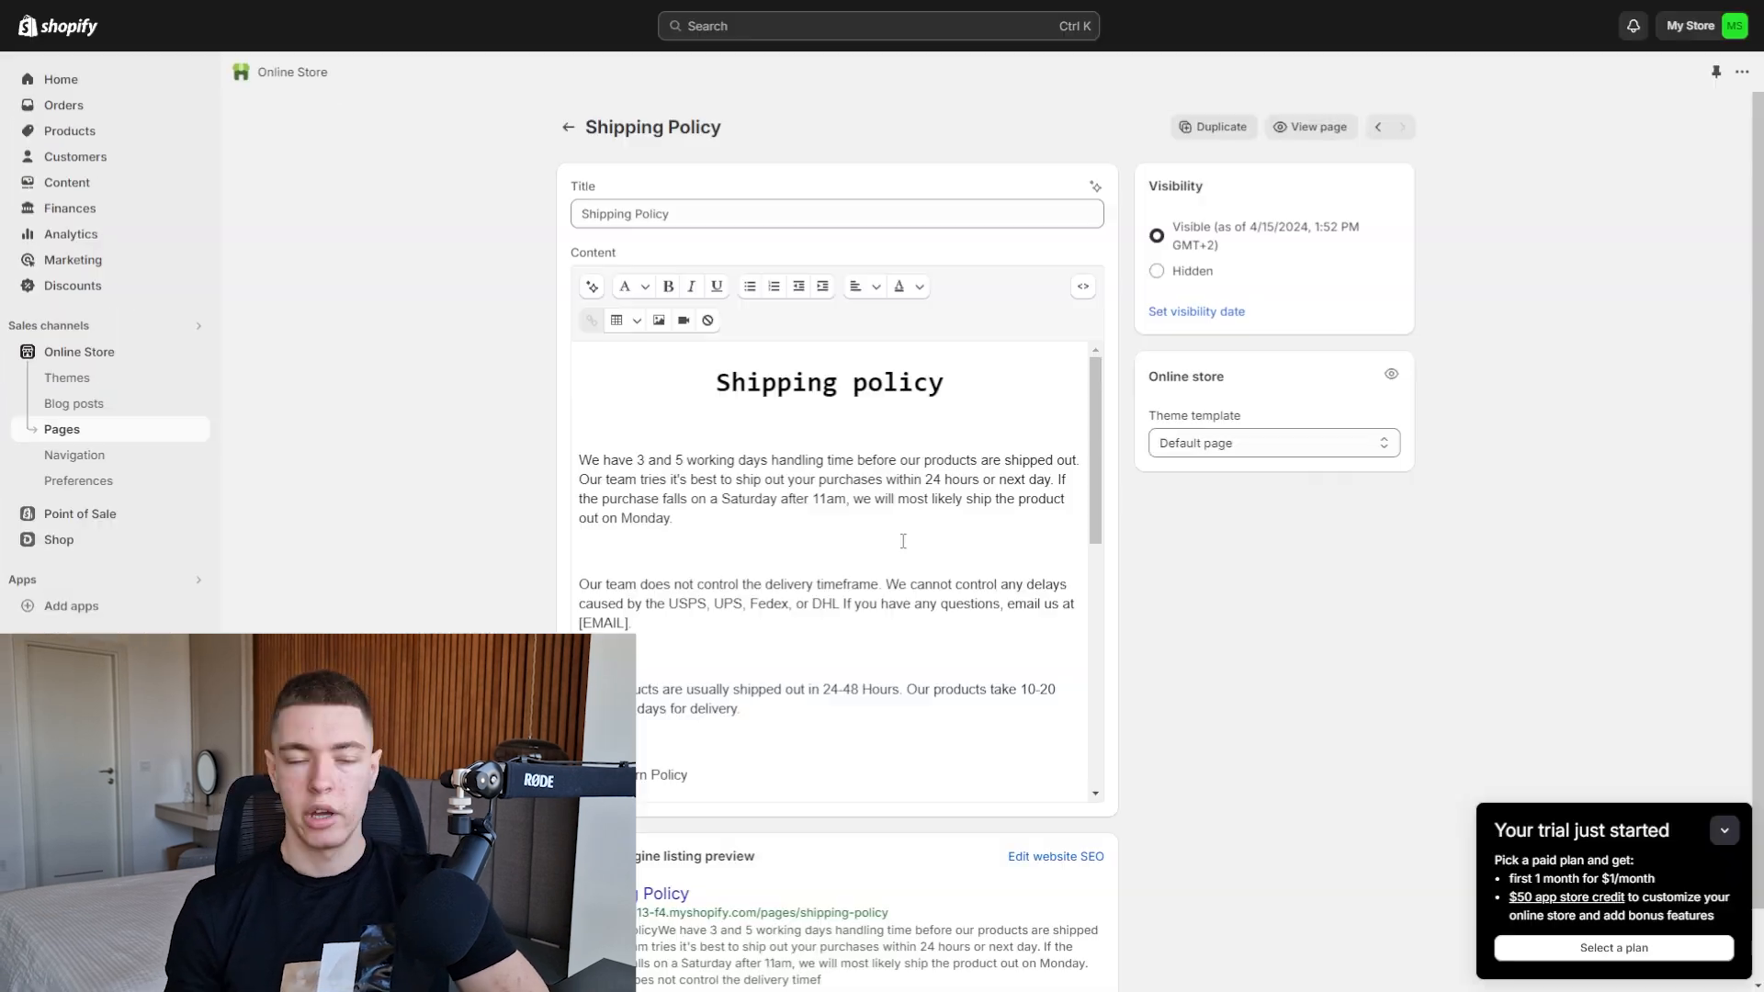
left_click_drag(630, 624, 466, 577)
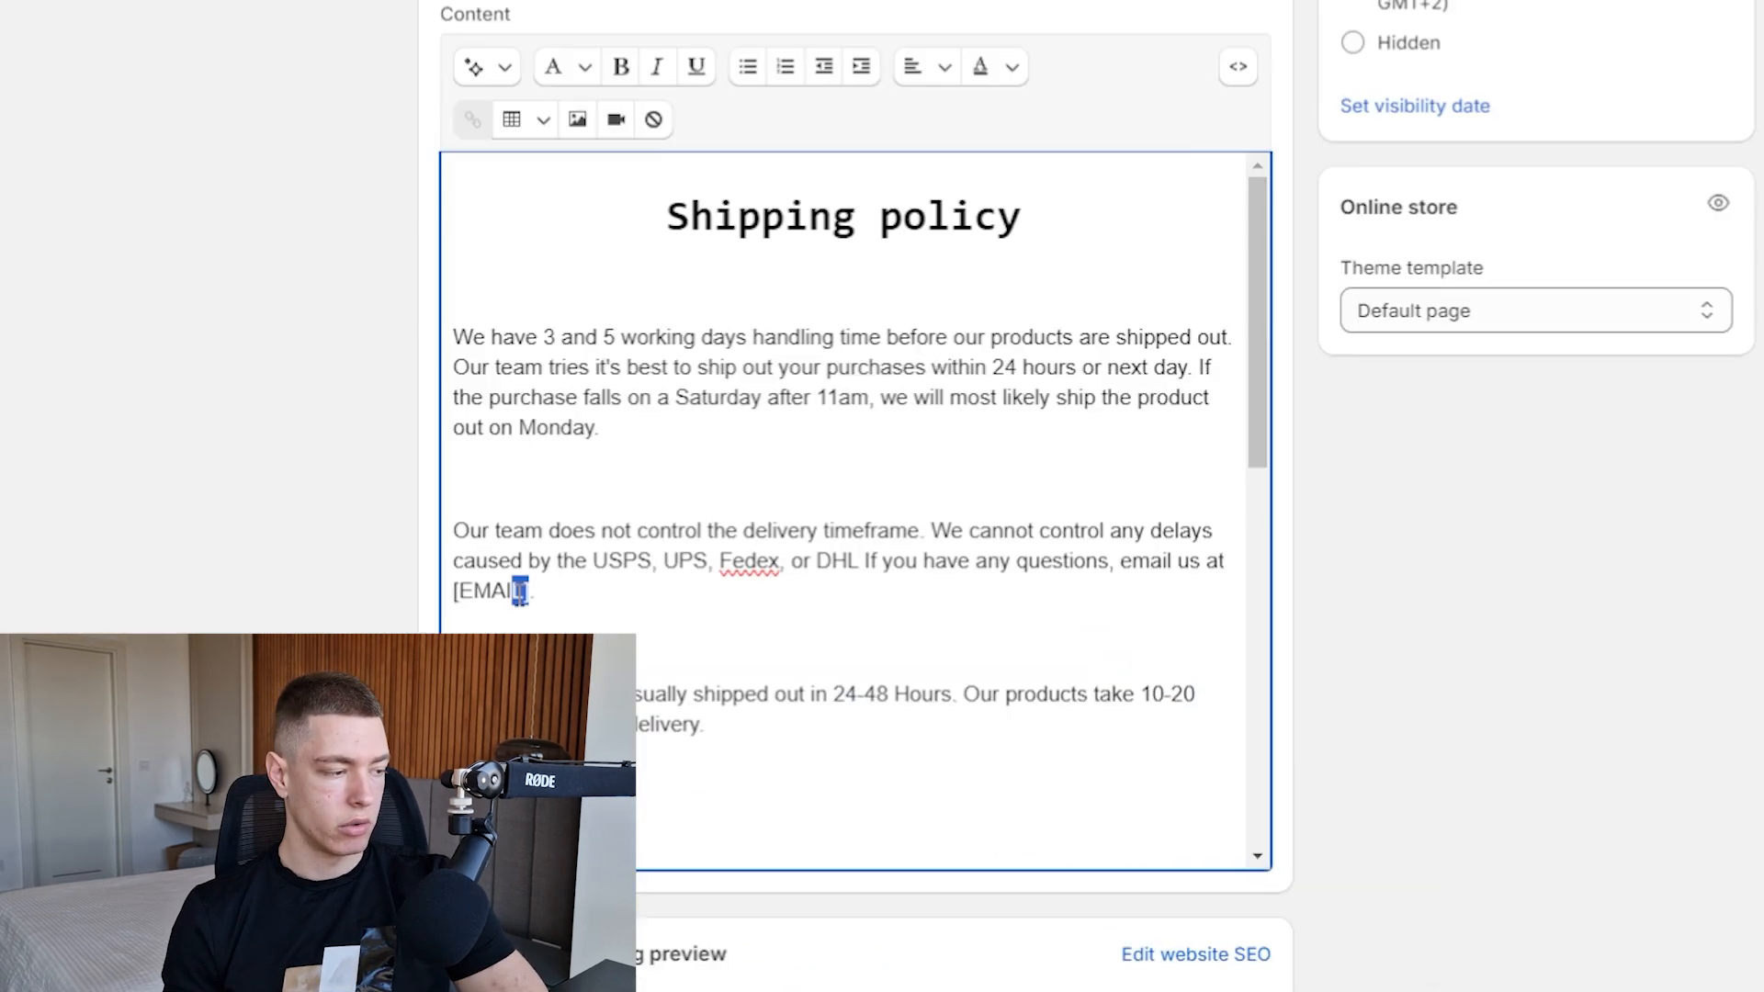
left_click(460, 544)
scroll(591, 570, "down", 10)
left_click(722, 442)
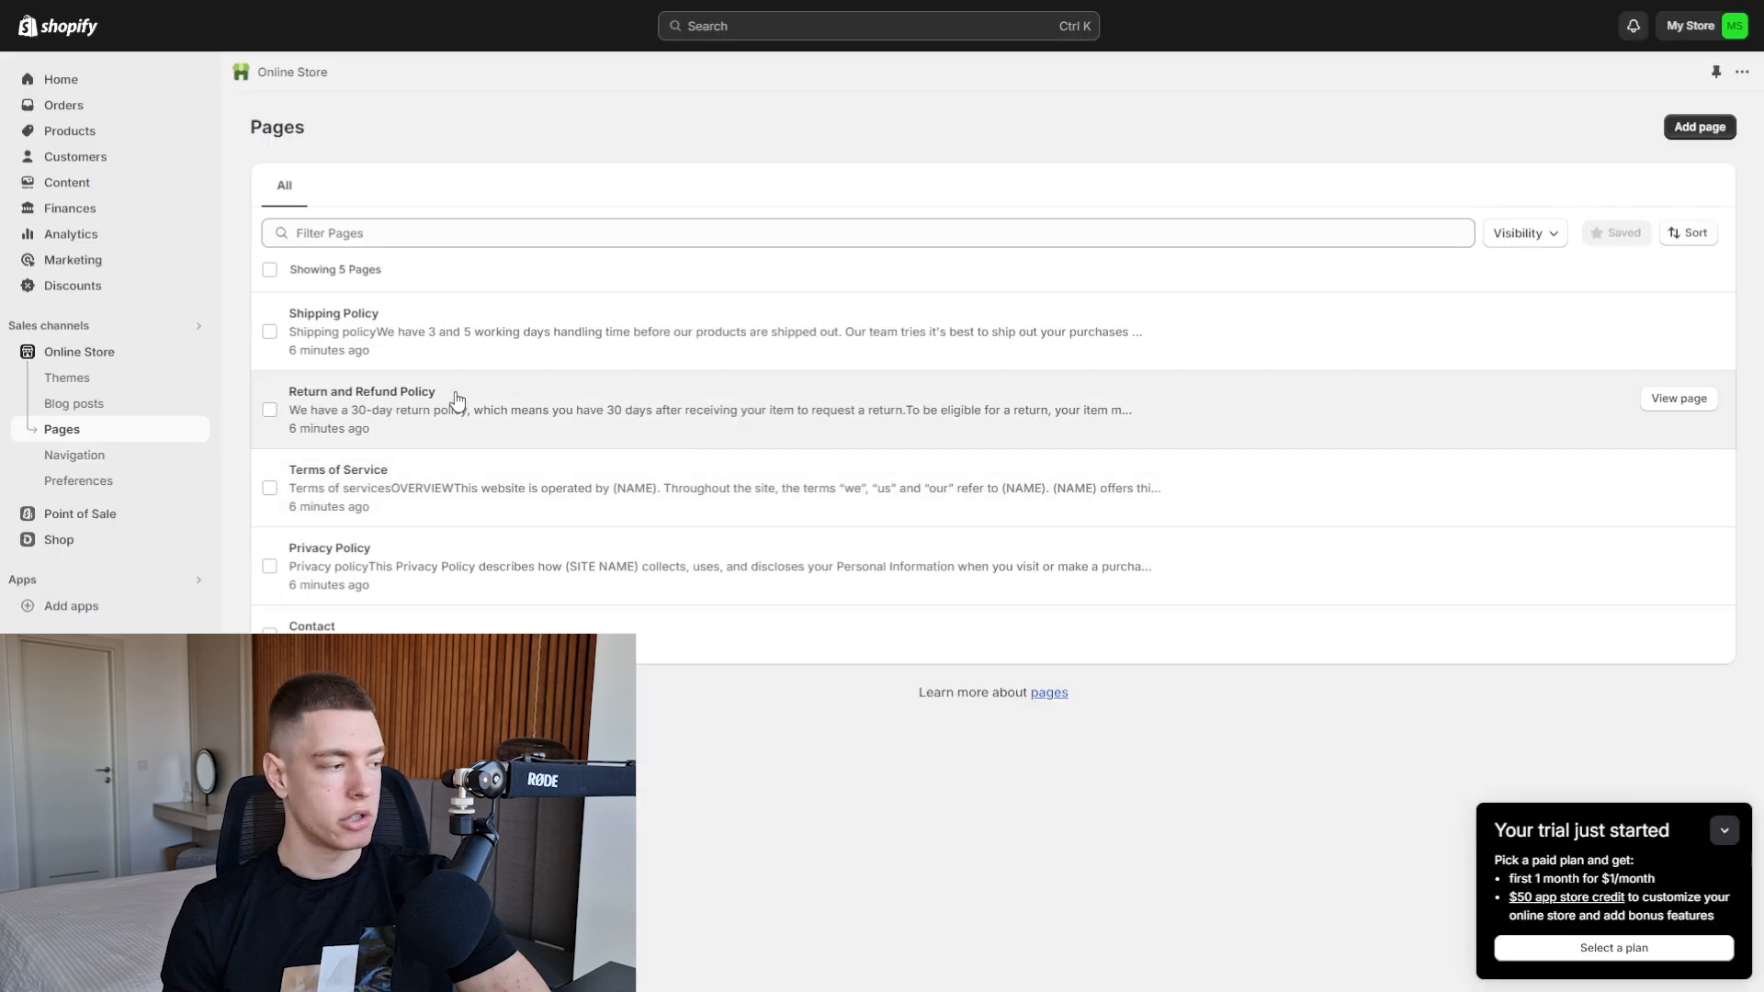
- Open the Return and Refund Policy page for editing and examine its [EMAIL ADDRESS] and [INSERT RETURN ADDRESS] placeholders
left_click(477, 406)
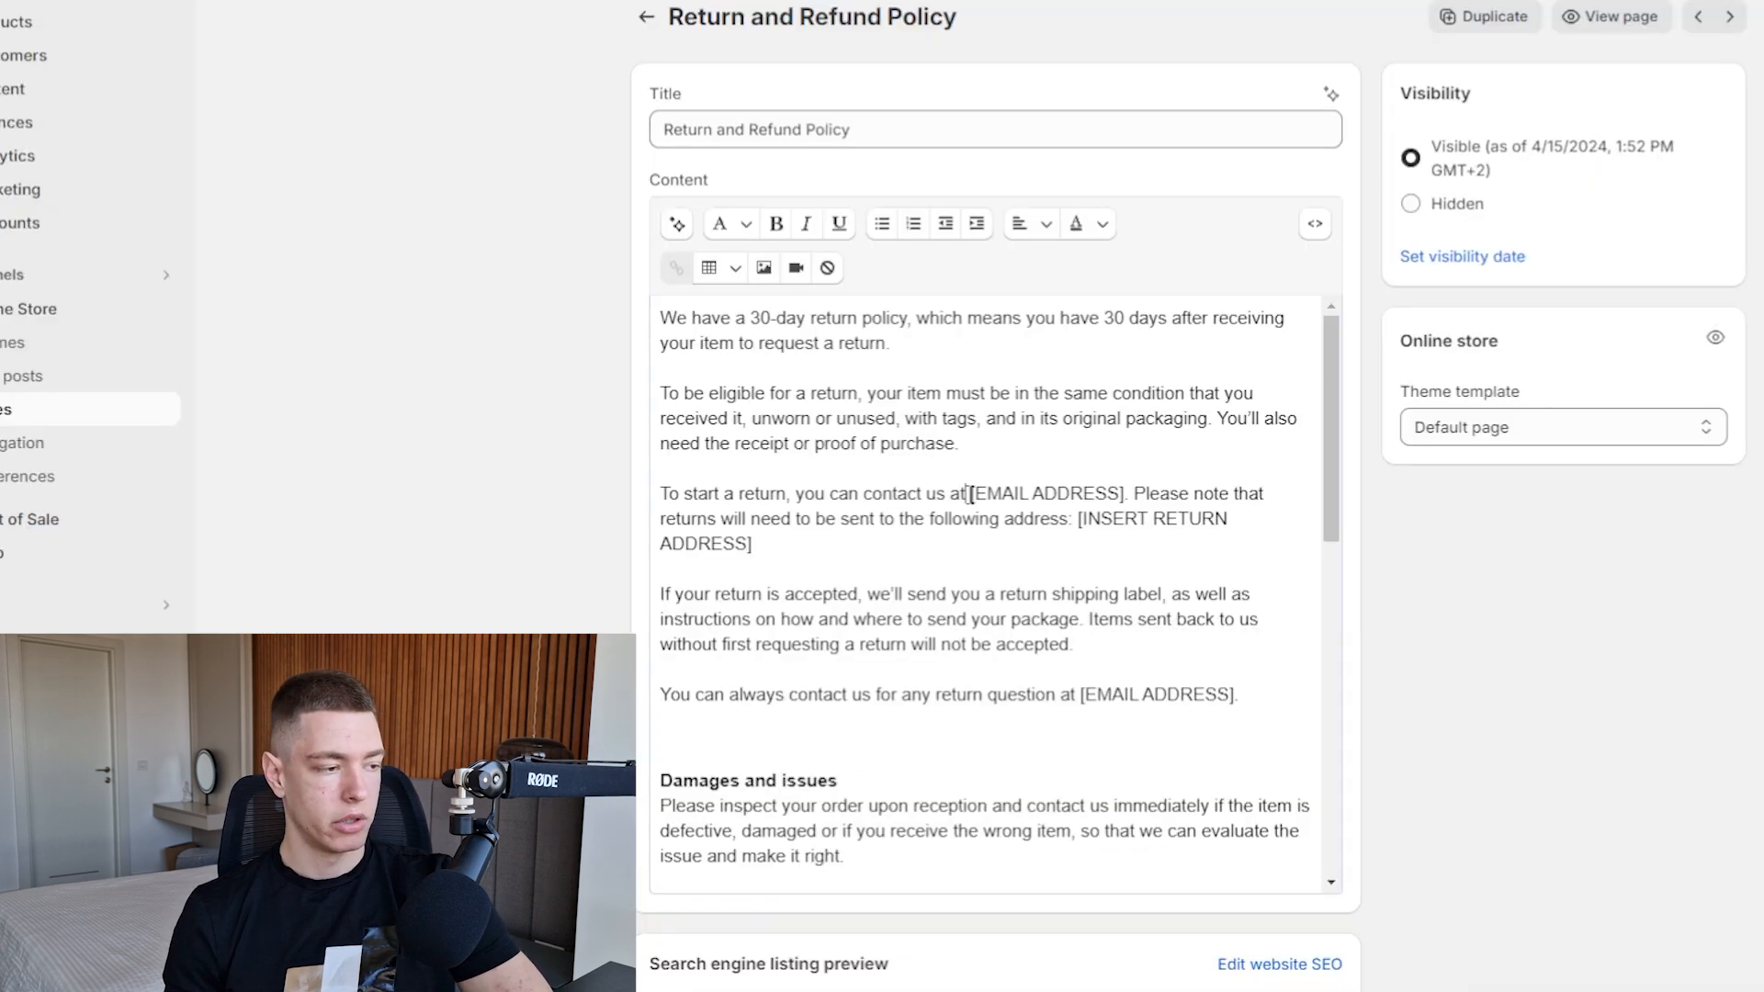
left_click_drag(813, 493, 942, 527)
left_click(933, 532)
left_click(1170, 540)
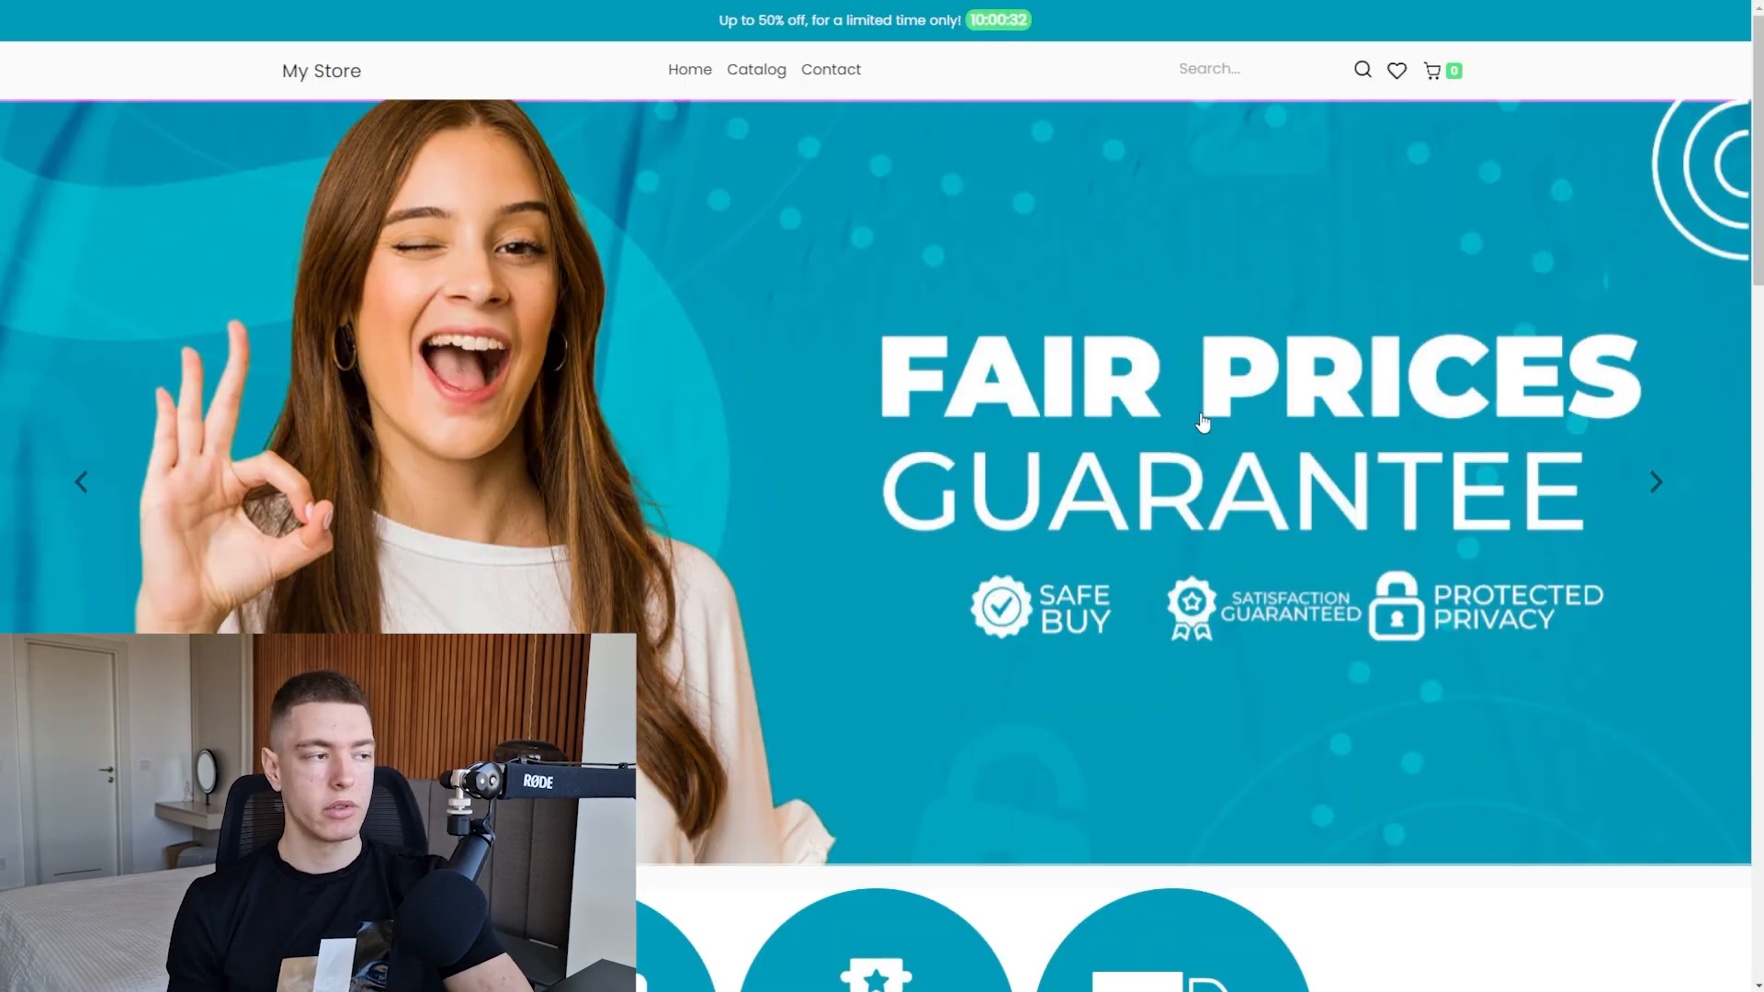
- Open the storefront's Catalog page and look through the product listing
left_click(762, 79)
scroll(1645, 426, "down", 2)
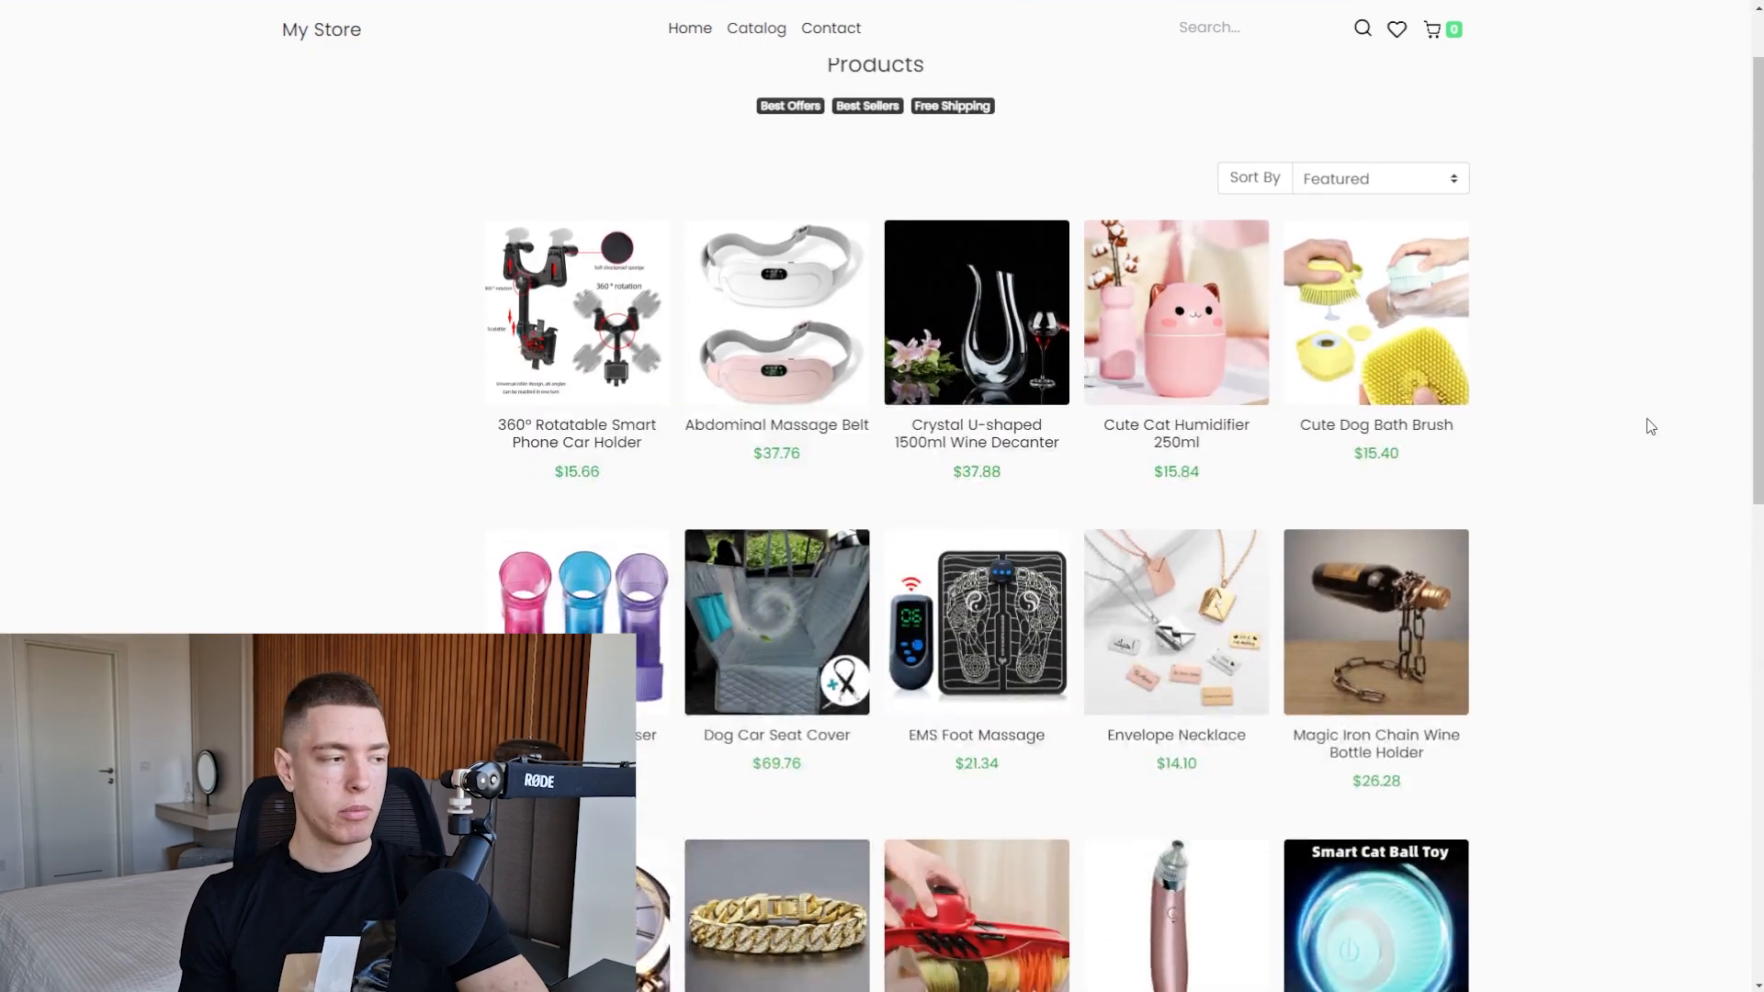
scroll(1645, 423, "down", 3)
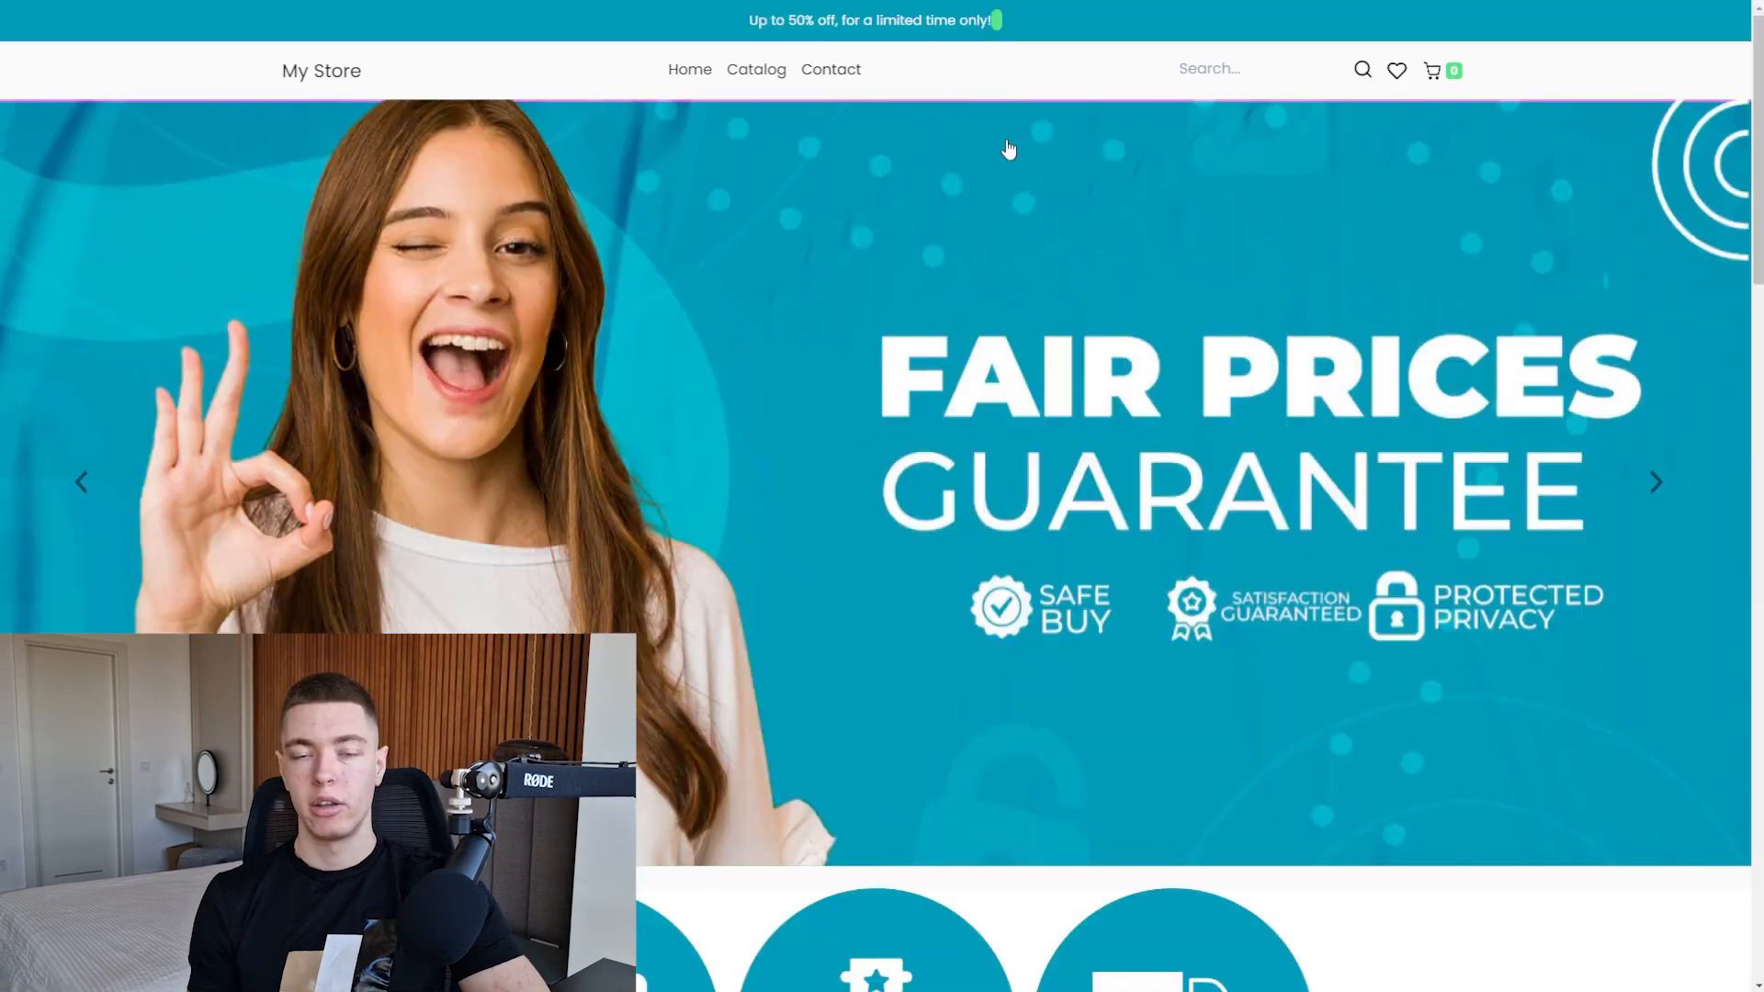
- Review the store's homepage from the banner through the collection circles and Featured Collections to the Offer of the day and email signup sections
scroll(1356, 347, "down", 8)
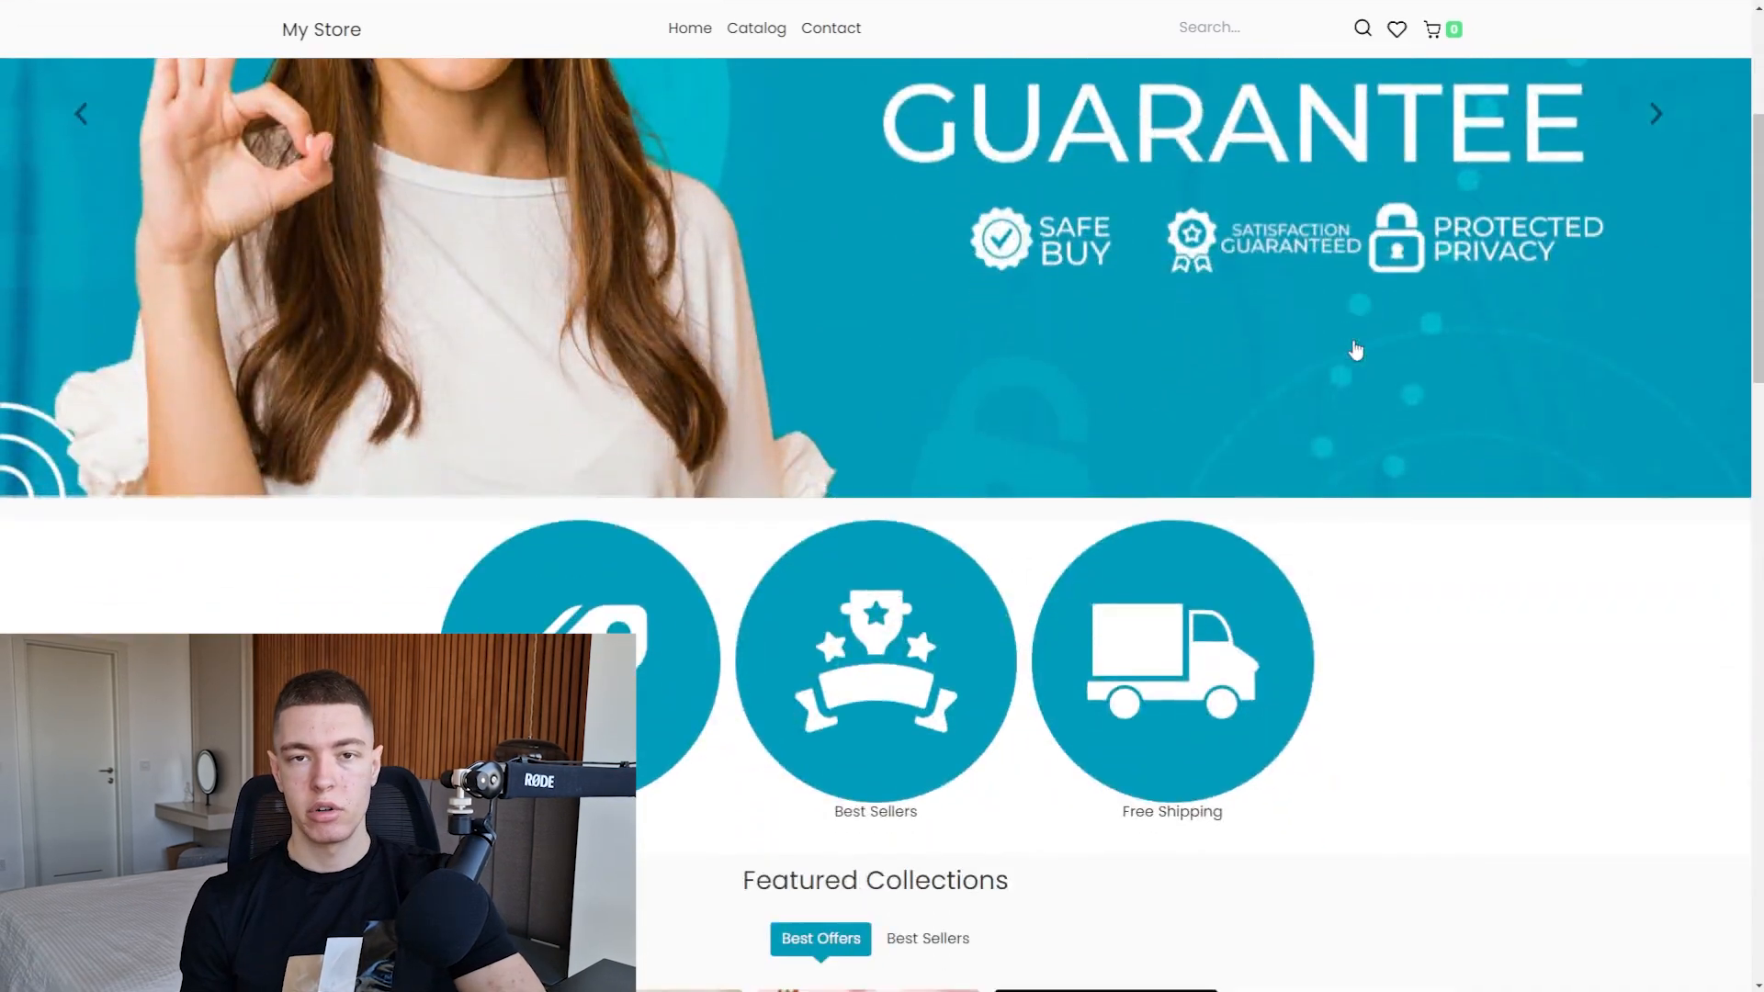
scroll(1355, 347, "down", 4)
scroll(1501, 473, "up", 5)
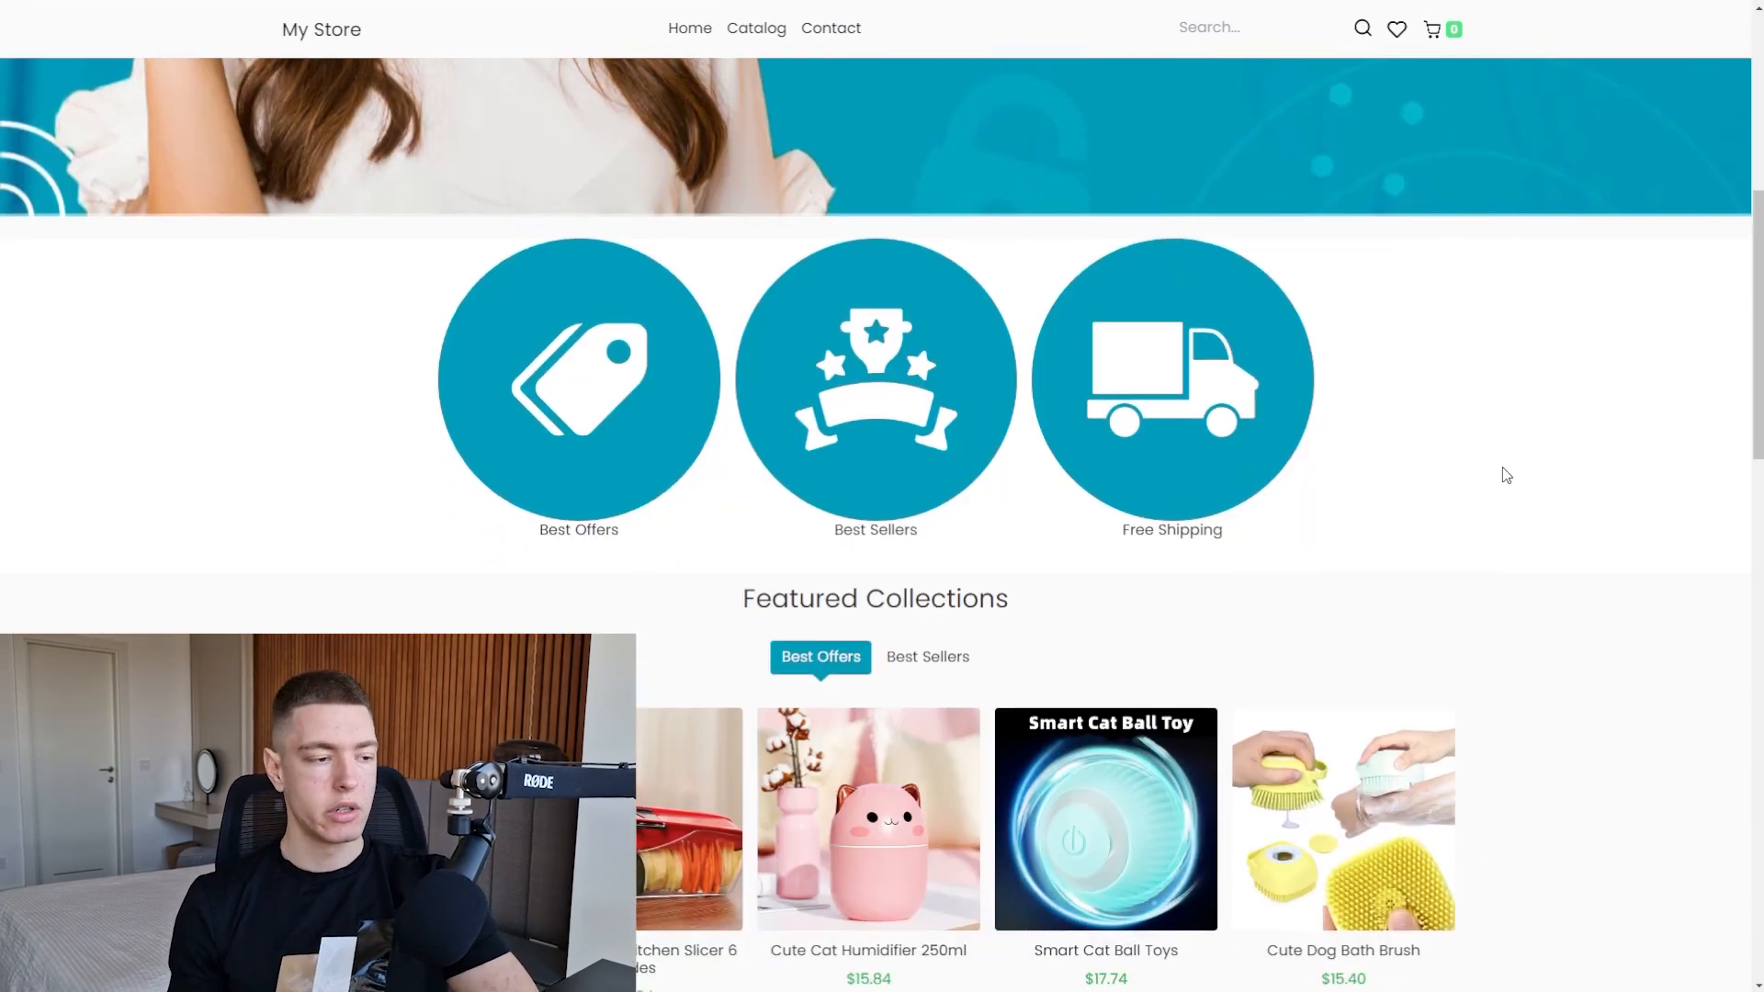
scroll(1506, 474, "down", 2)
scroll(1507, 474, "down", 3)
scroll(1503, 472, "down", 4)
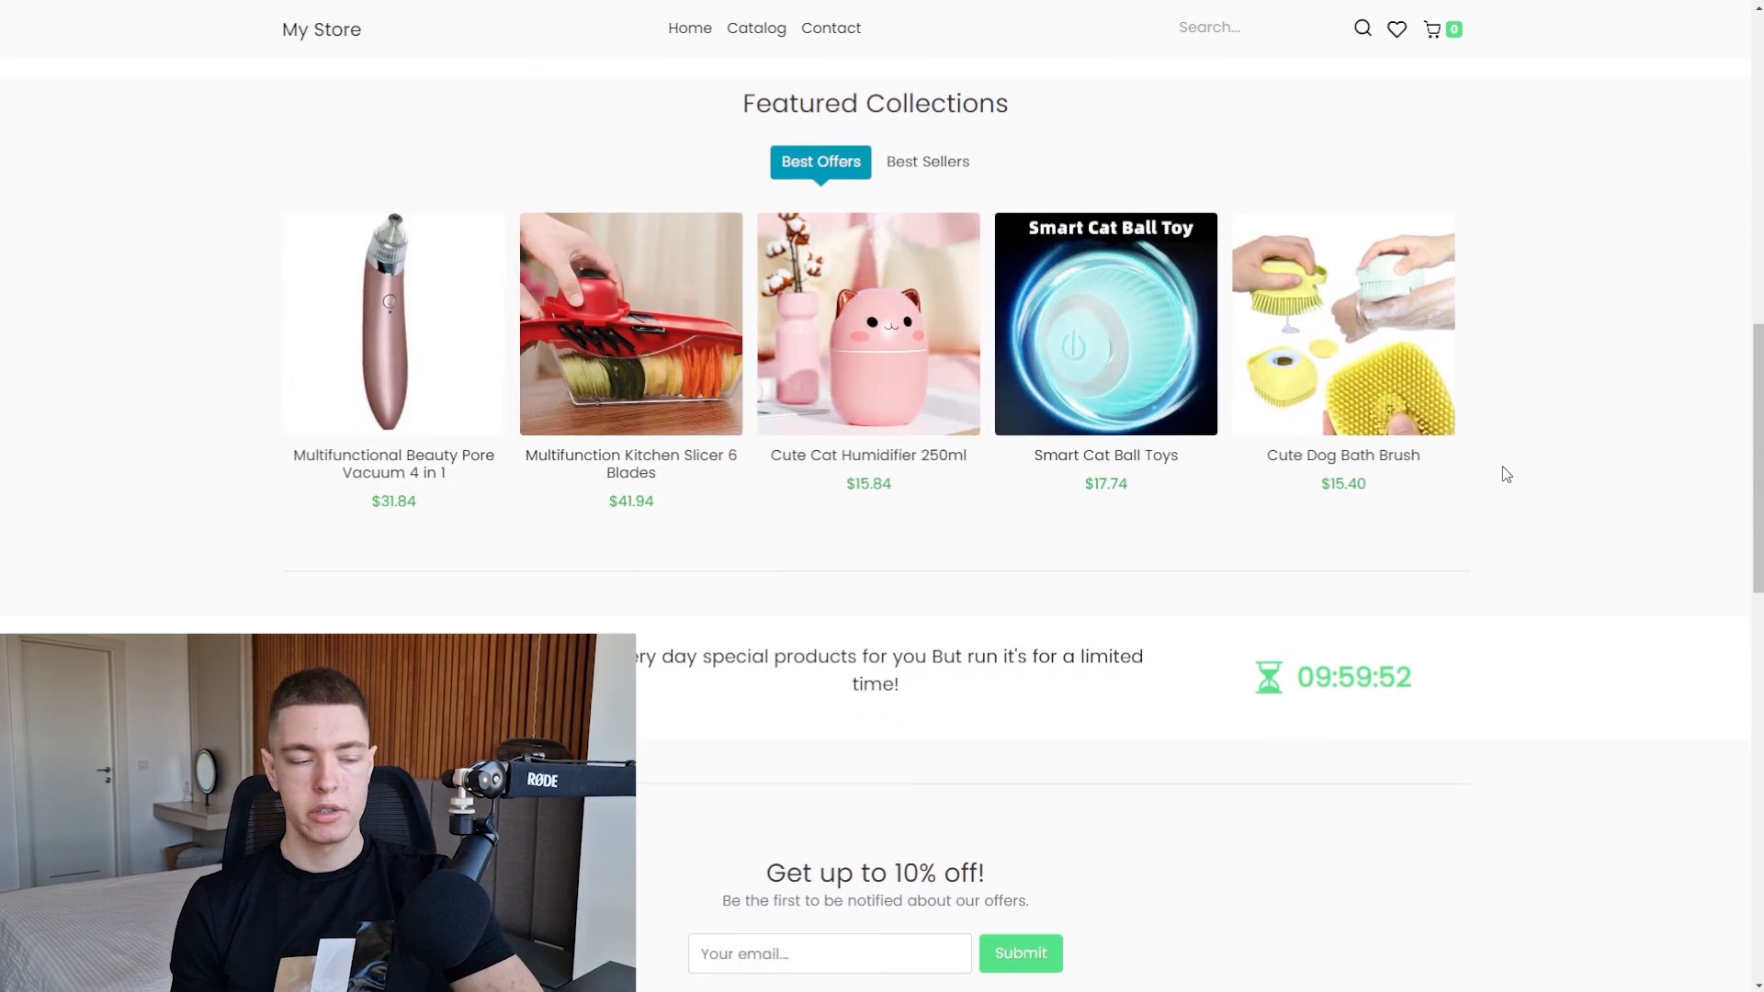
scroll(1653, 677, "up", 2)
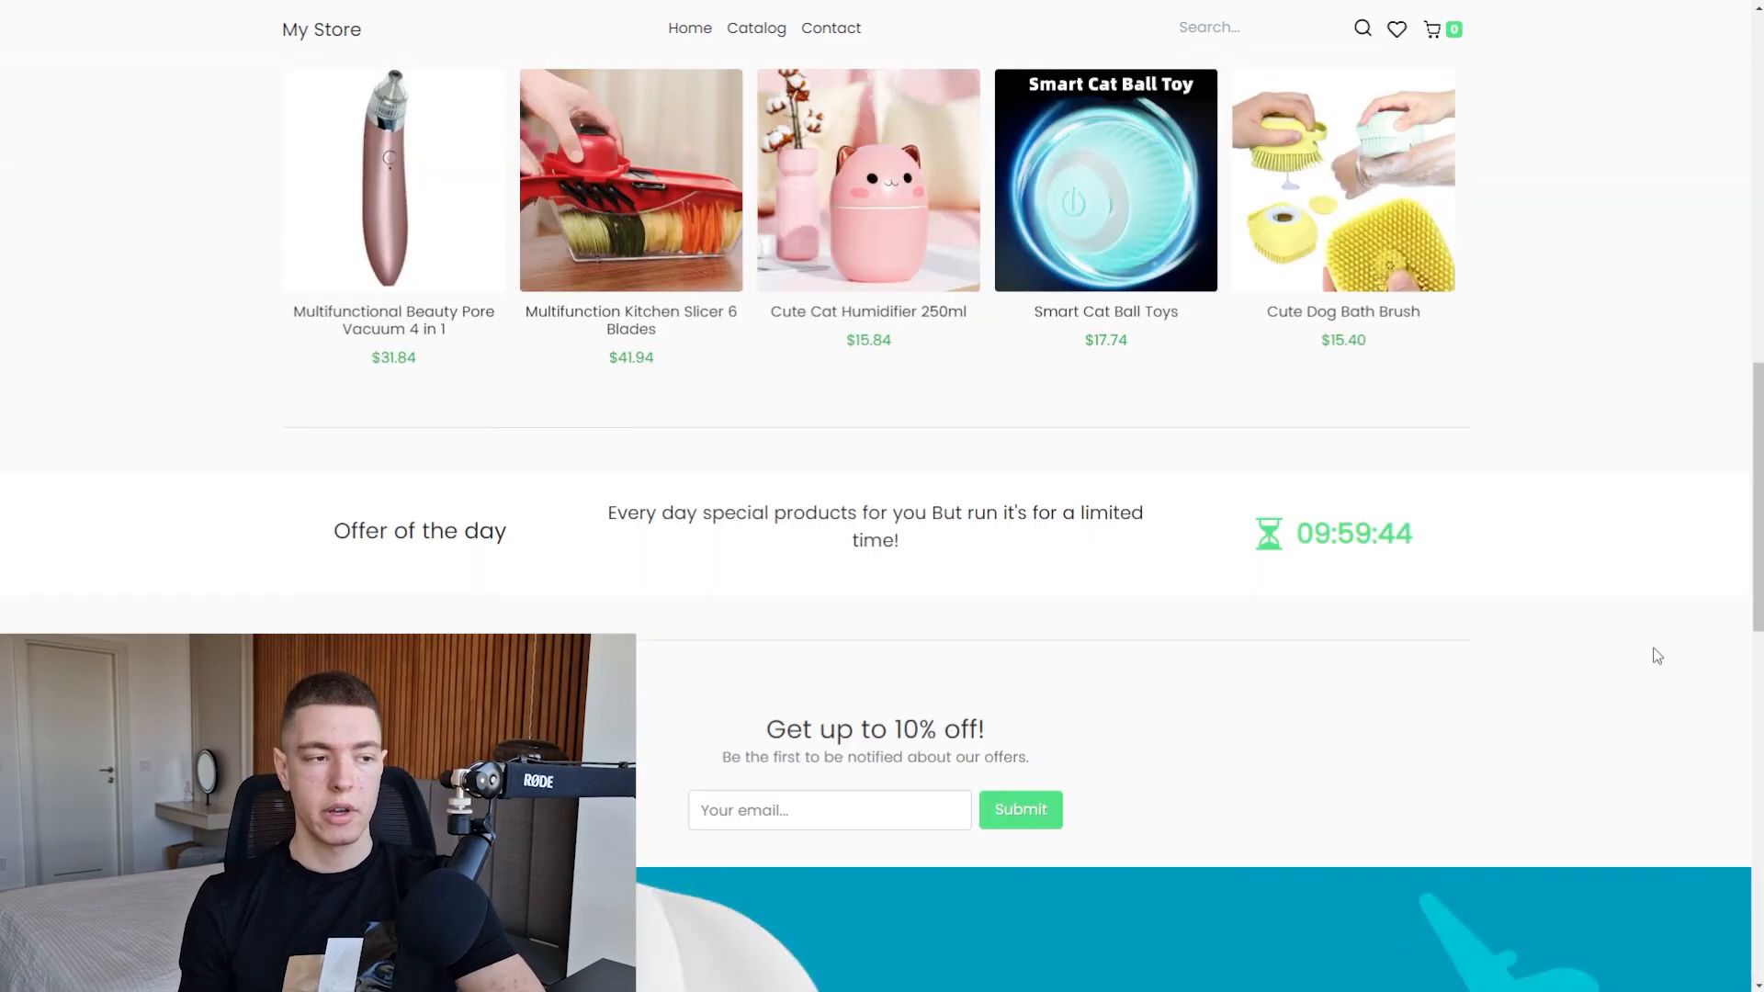
scroll(1656, 656, "up", 12)
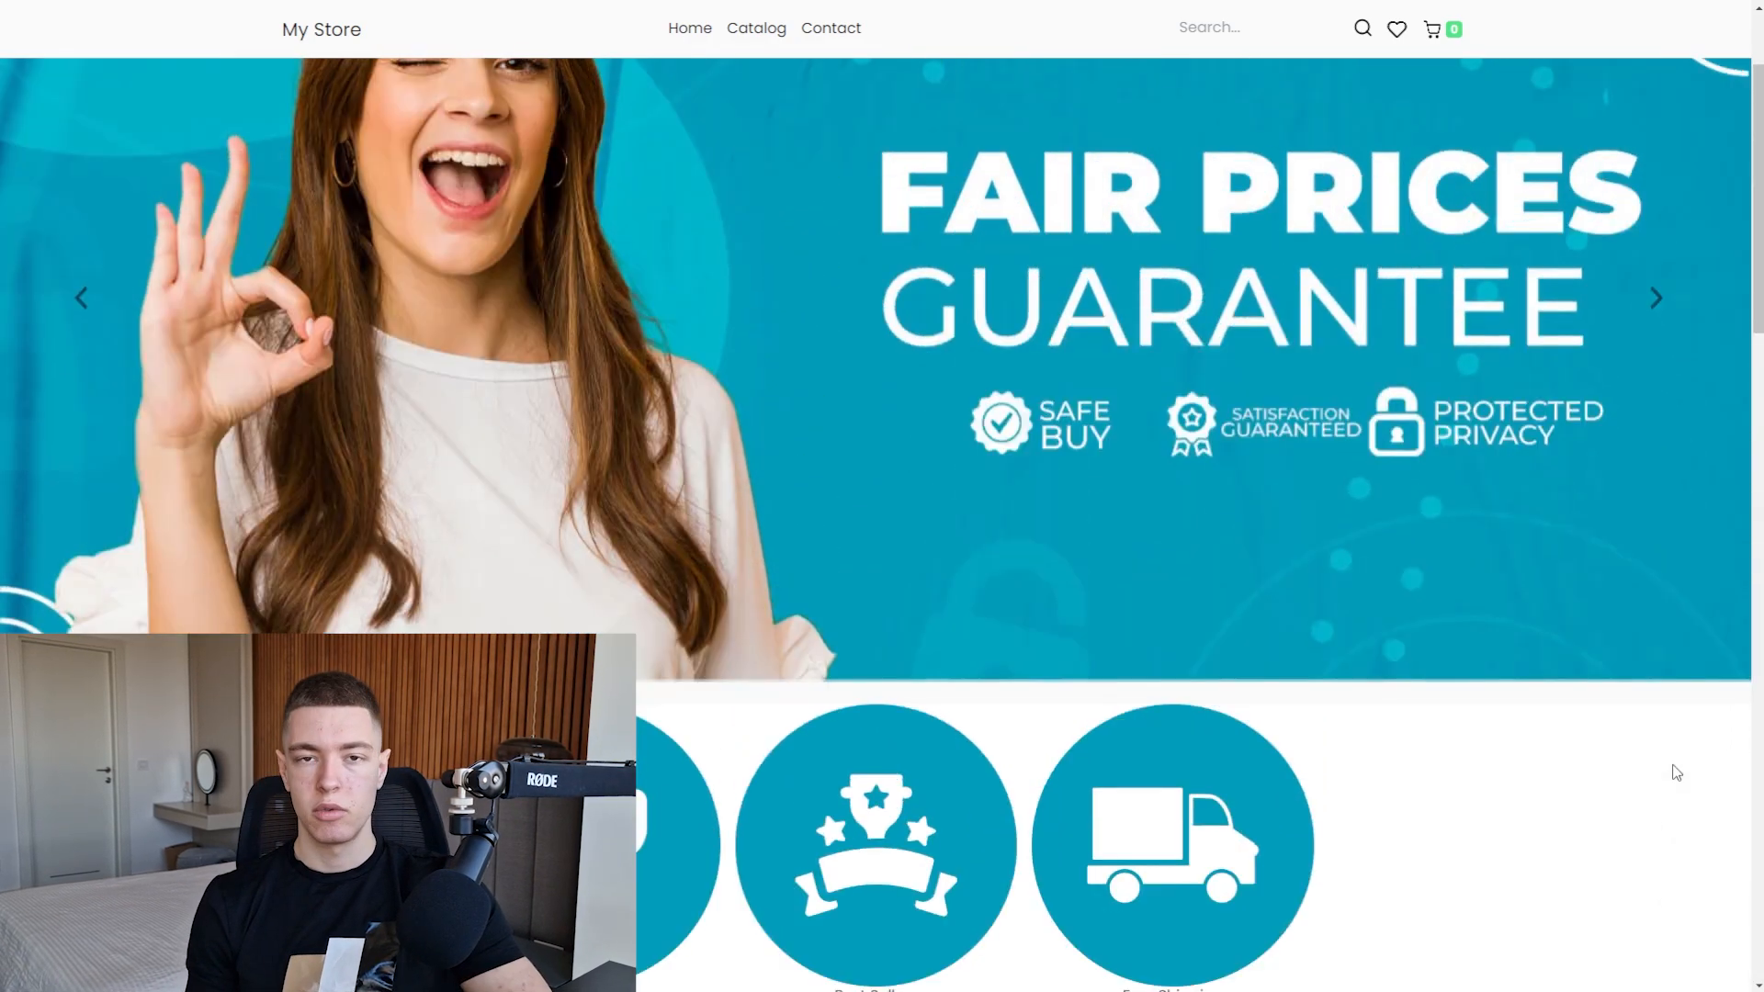
scroll(1675, 768, "up", 2)
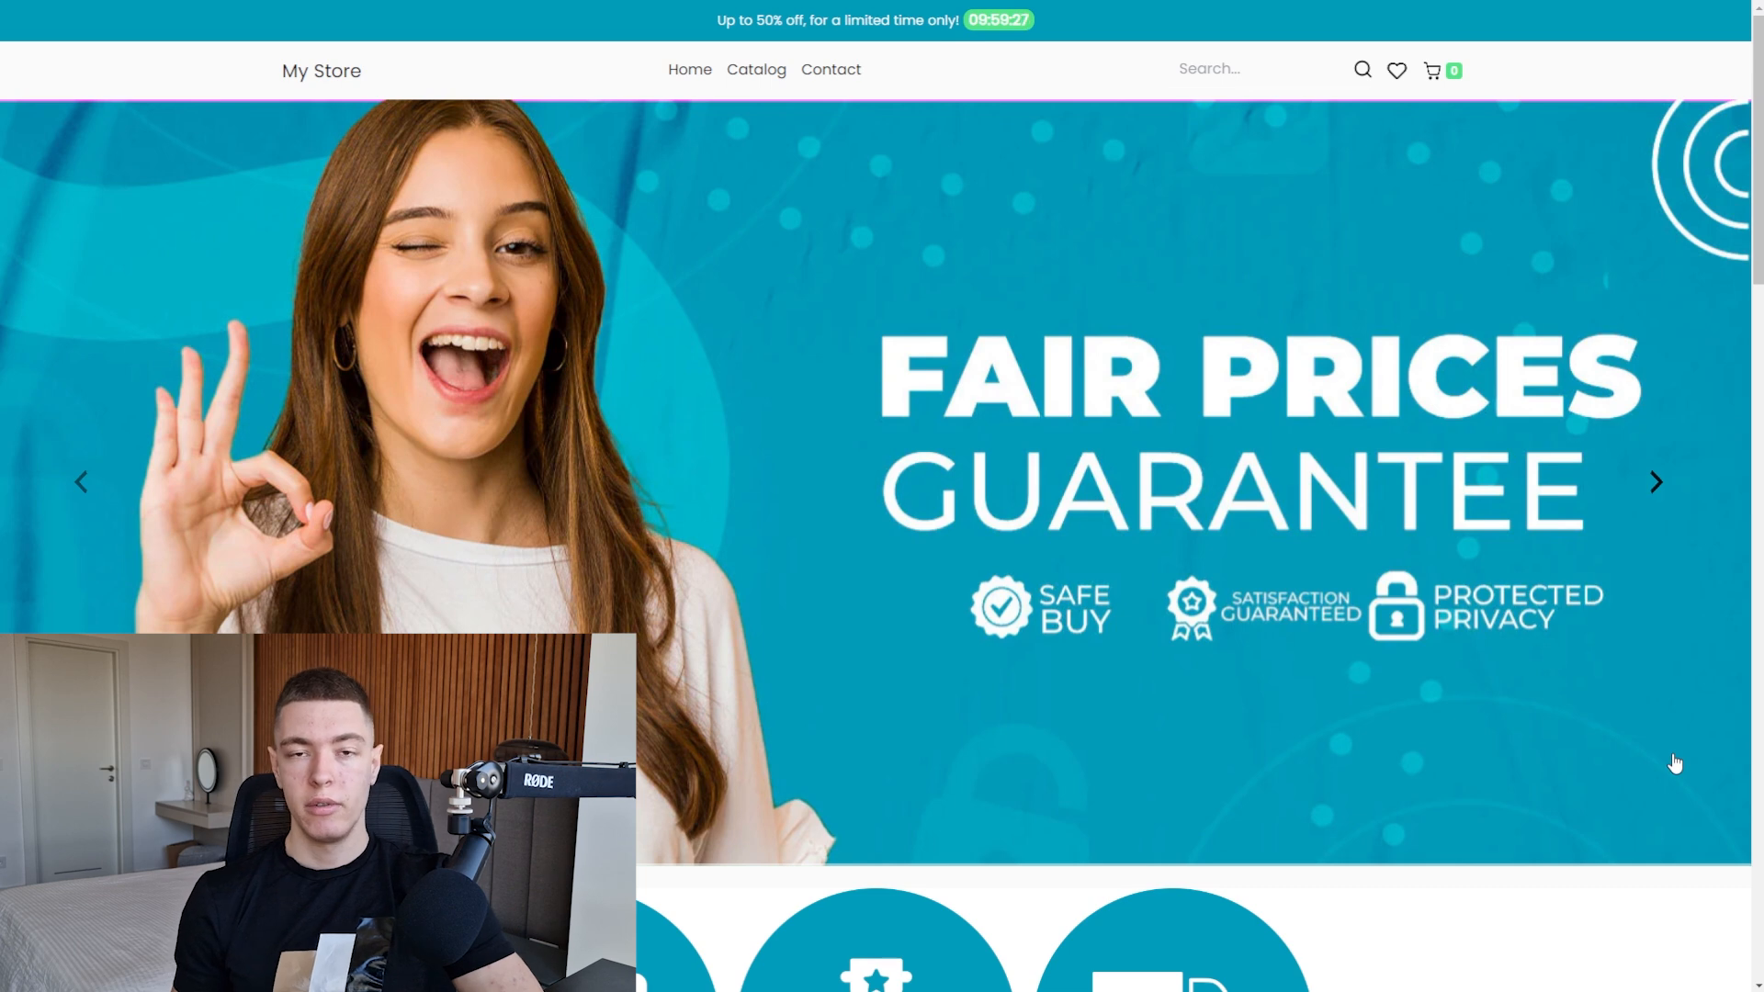